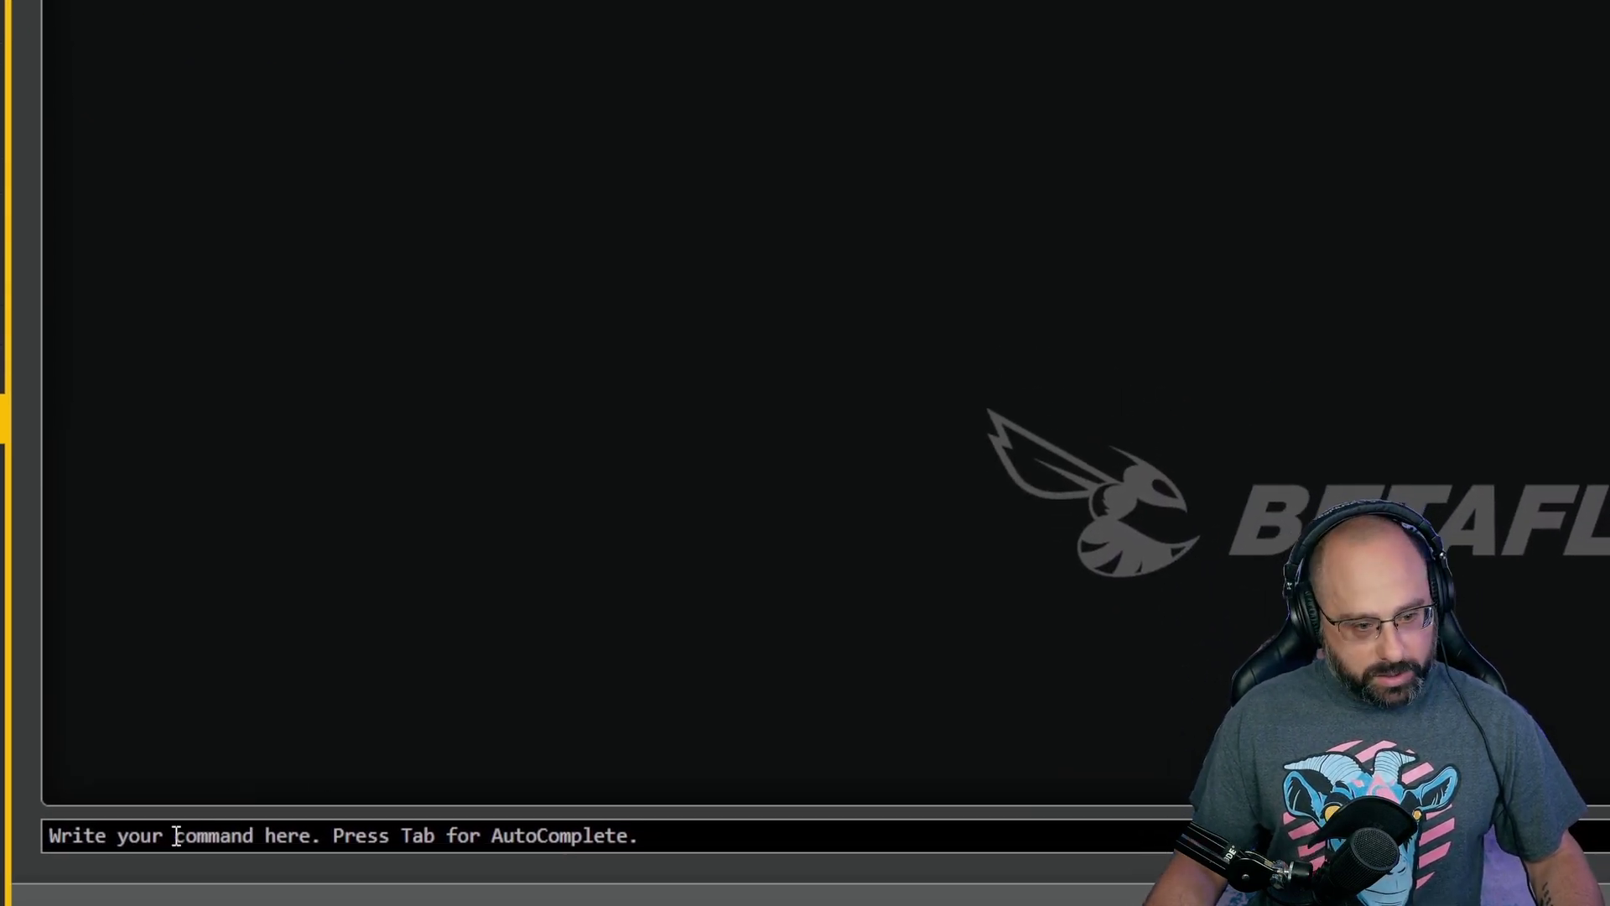
Focus the empty CLI command line so it is ready for a command.
{"action": "left_click", "coordinate": [176, 836]}
Run 'resource' to list pin assignments and highlight SERIAL_TX 1 on A09.
{"action": "type", "text": "resource"}
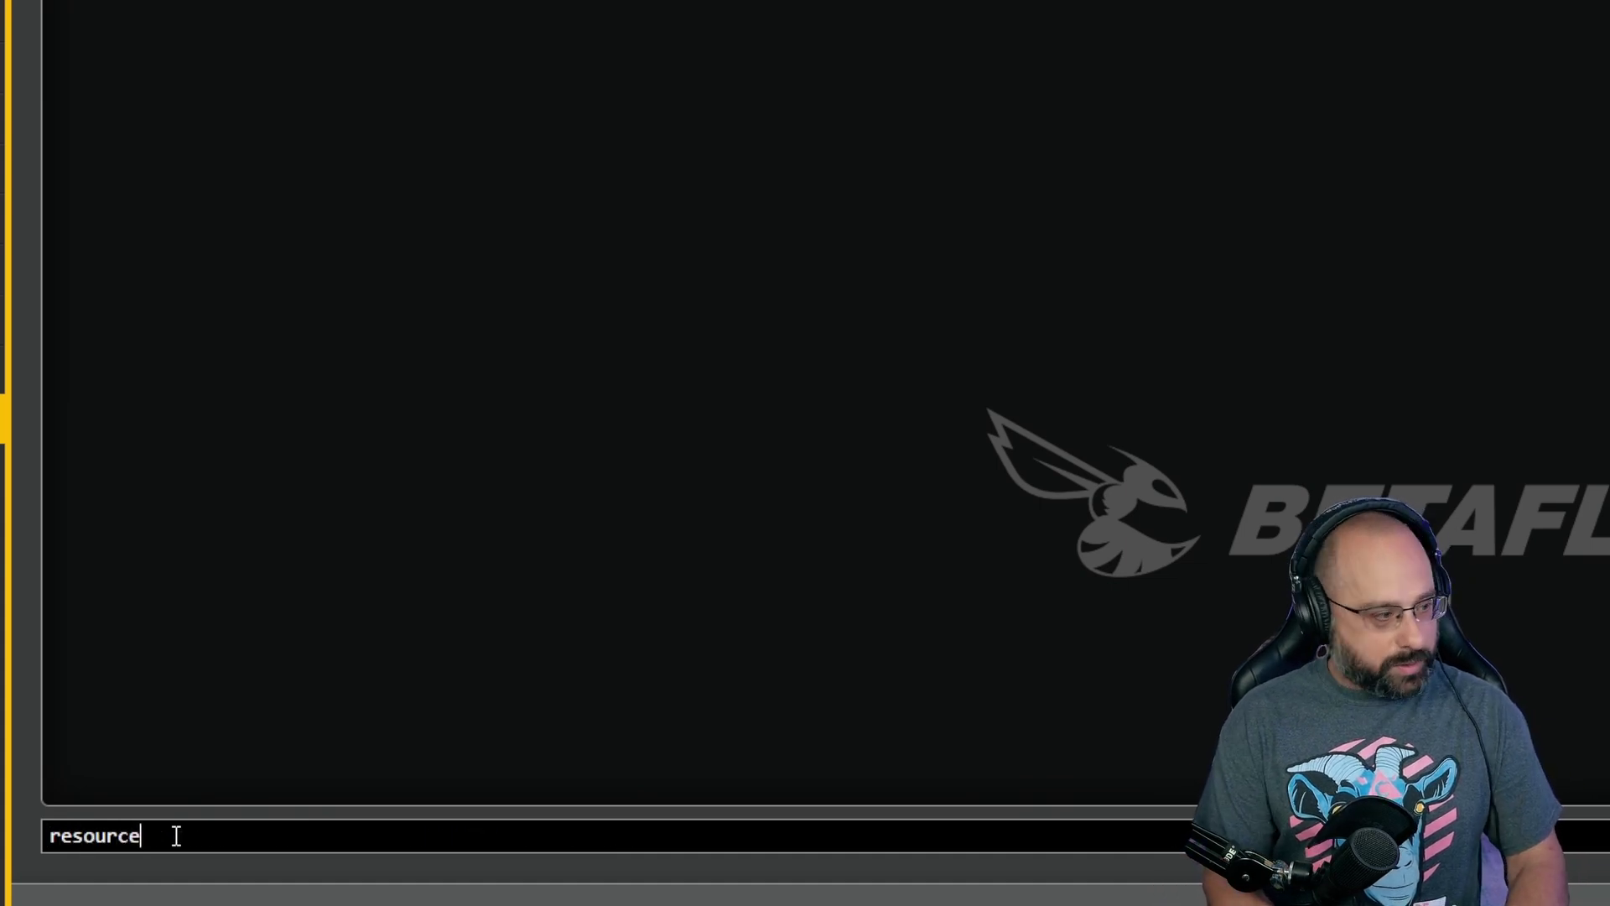
{"action": "key", "text": "Return"}
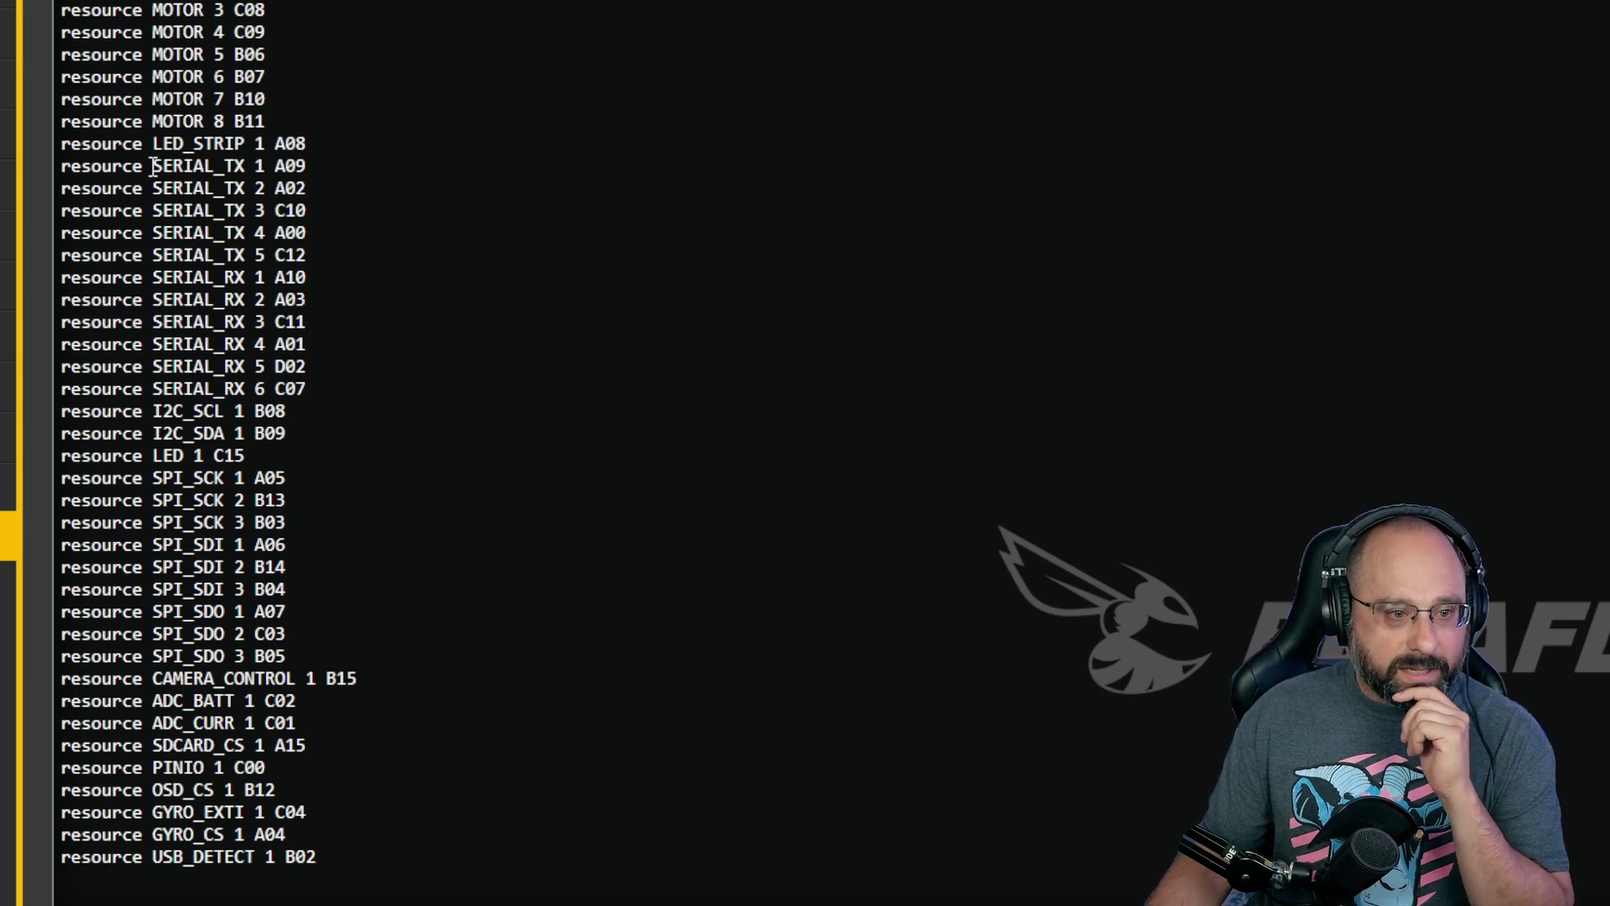
{"action": "left_click_drag", "start_coordinate": [152, 165], "coordinate": [420, 165]}
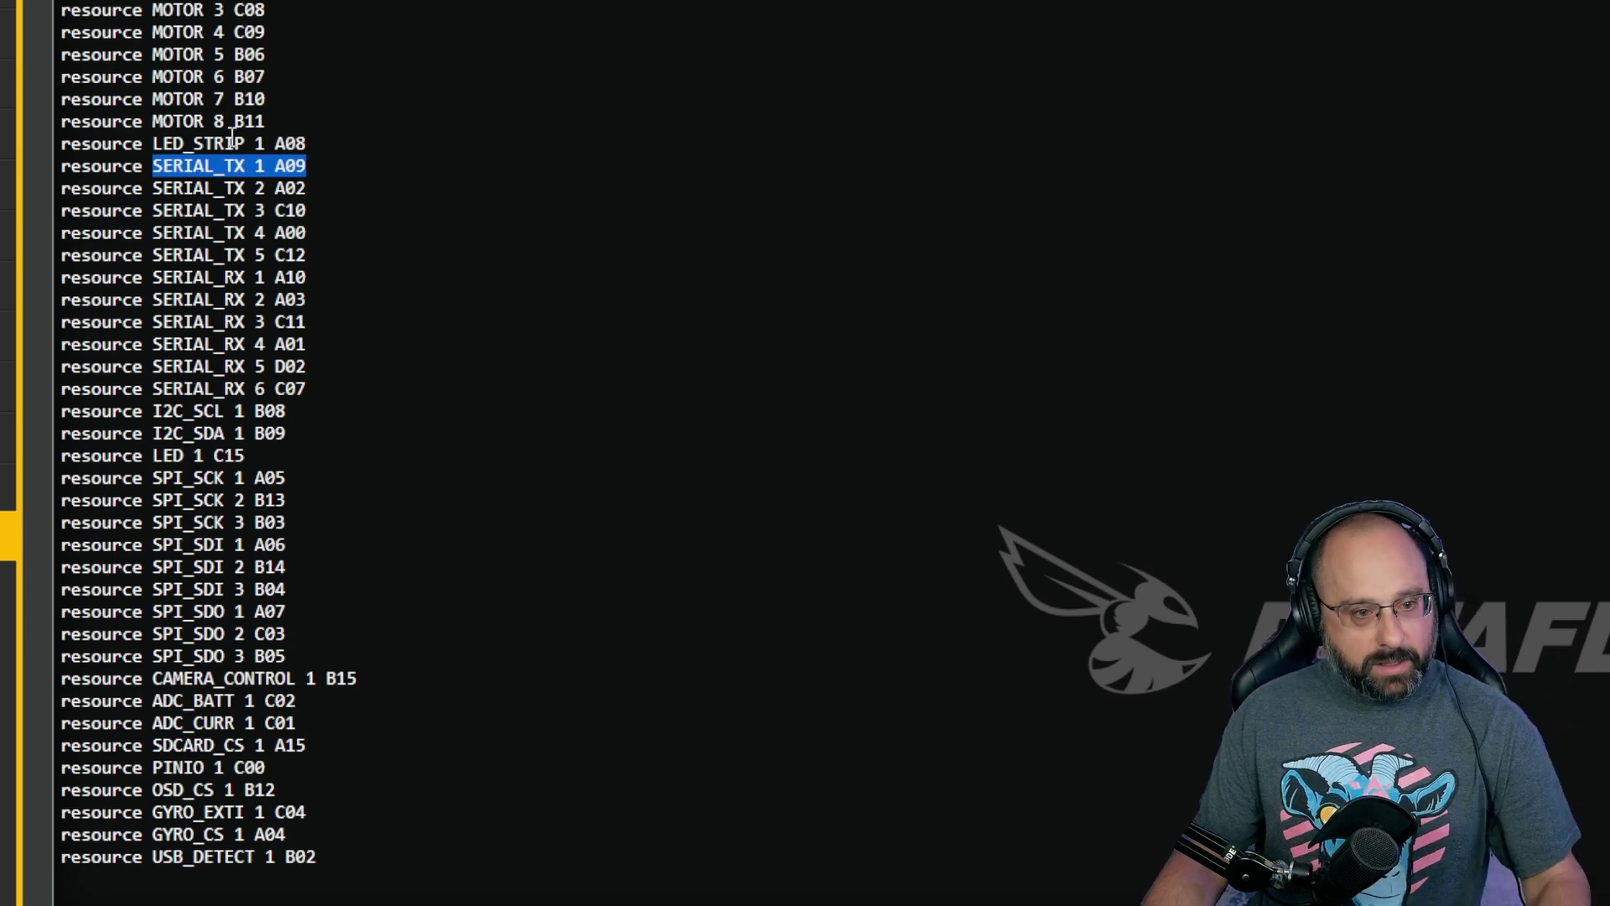
Highlight the MOTOR 8 B11 and MOTOR 7 B10 lines in the resource listing.
{"action": "left_click_drag", "start_coordinate": [154, 139], "coordinate": [481, 129]}
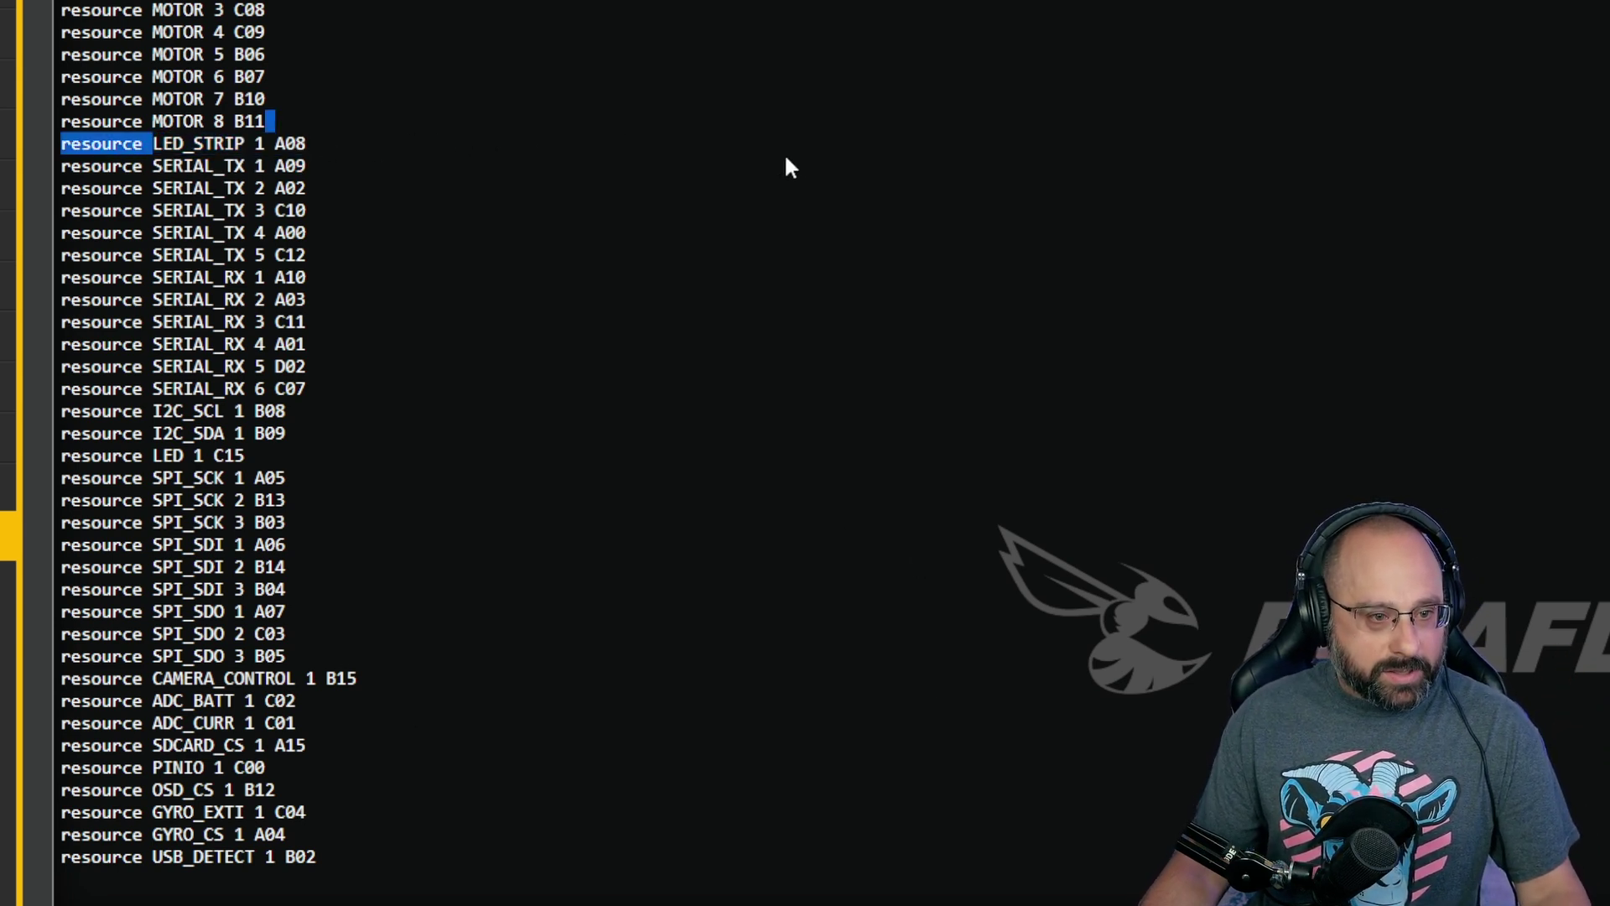
{"action": "left_click", "coordinate": [155, 130]}
{"action": "left_click_drag", "start_coordinate": [154, 134], "coordinate": [428, 133]}
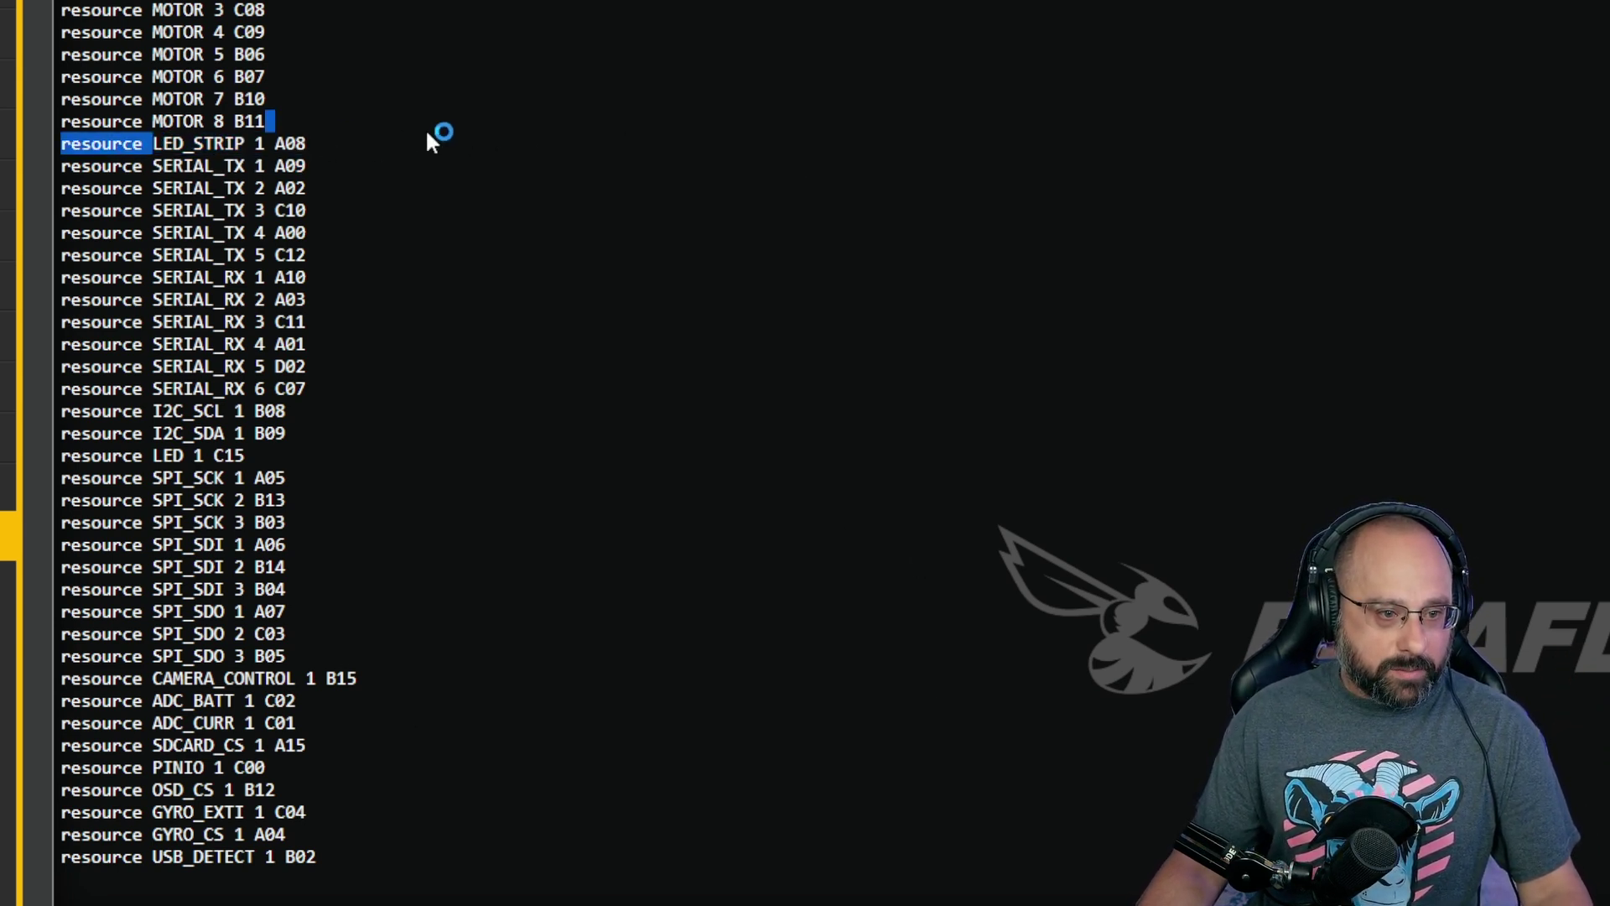
{"action": "left_click_drag", "start_coordinate": [144, 123], "coordinate": [276, 124]}
{"action": "left_click_drag", "start_coordinate": [153, 99], "coordinate": [267, 100]}
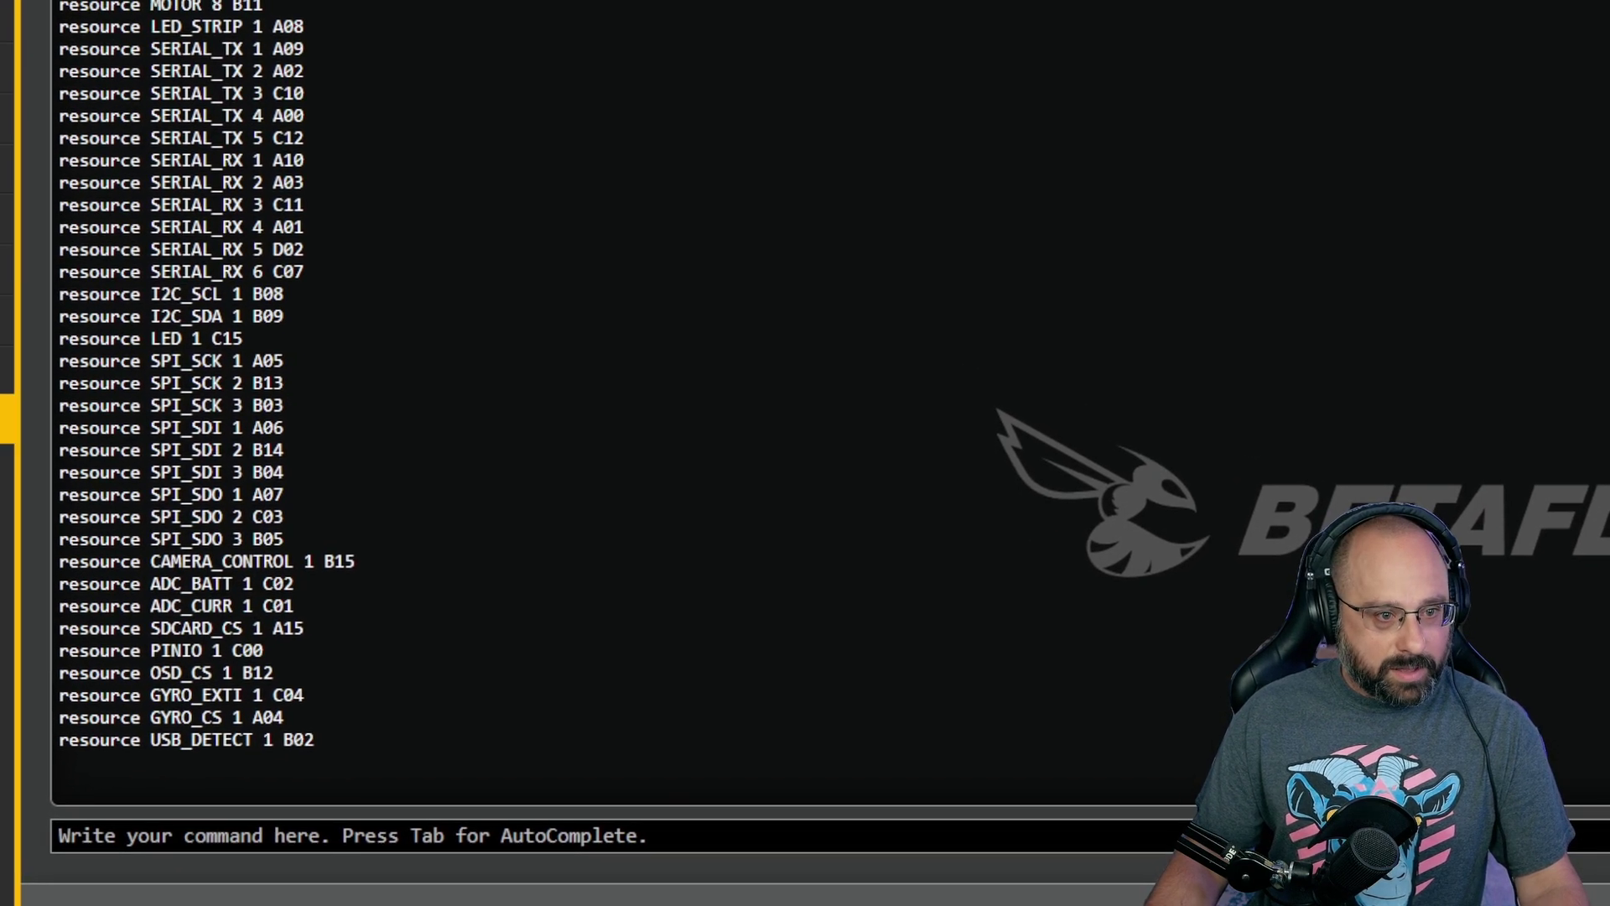
{"action": "left_click", "coordinate": [193, 828]}
Assign SERIAL_TX 11 to pin B10 and SERIAL_RX 11 to pin B11 with resource commands.
{"action": "type", "text": "re"}
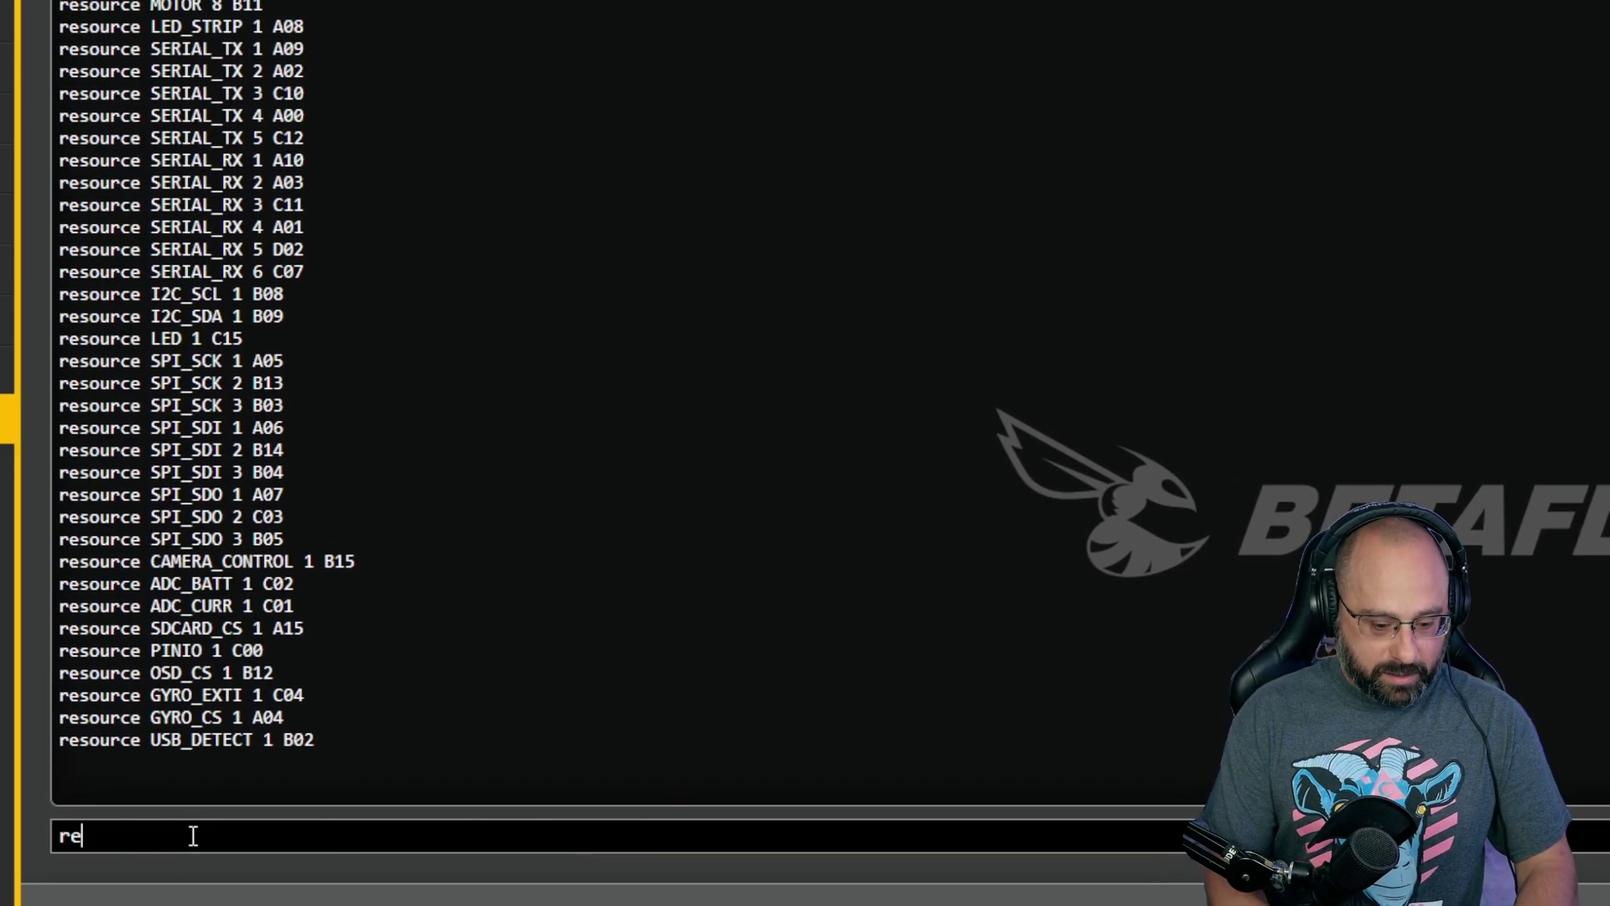
{"action": "type", "text": "source serial_tx"}
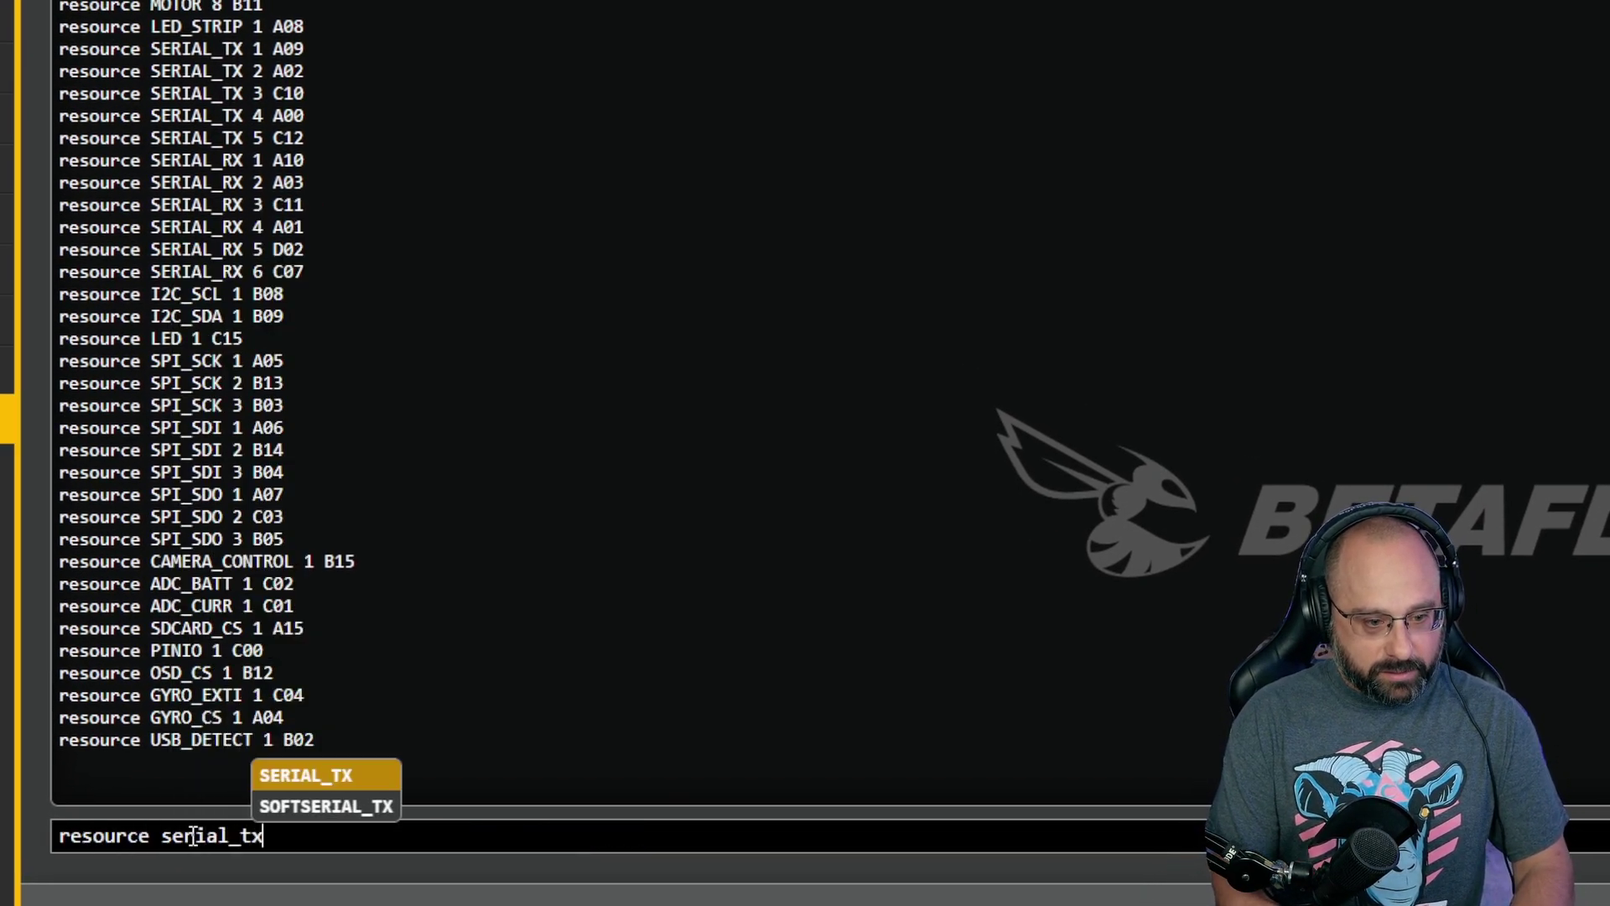
{"action": "type", "text": " 11 b10"}
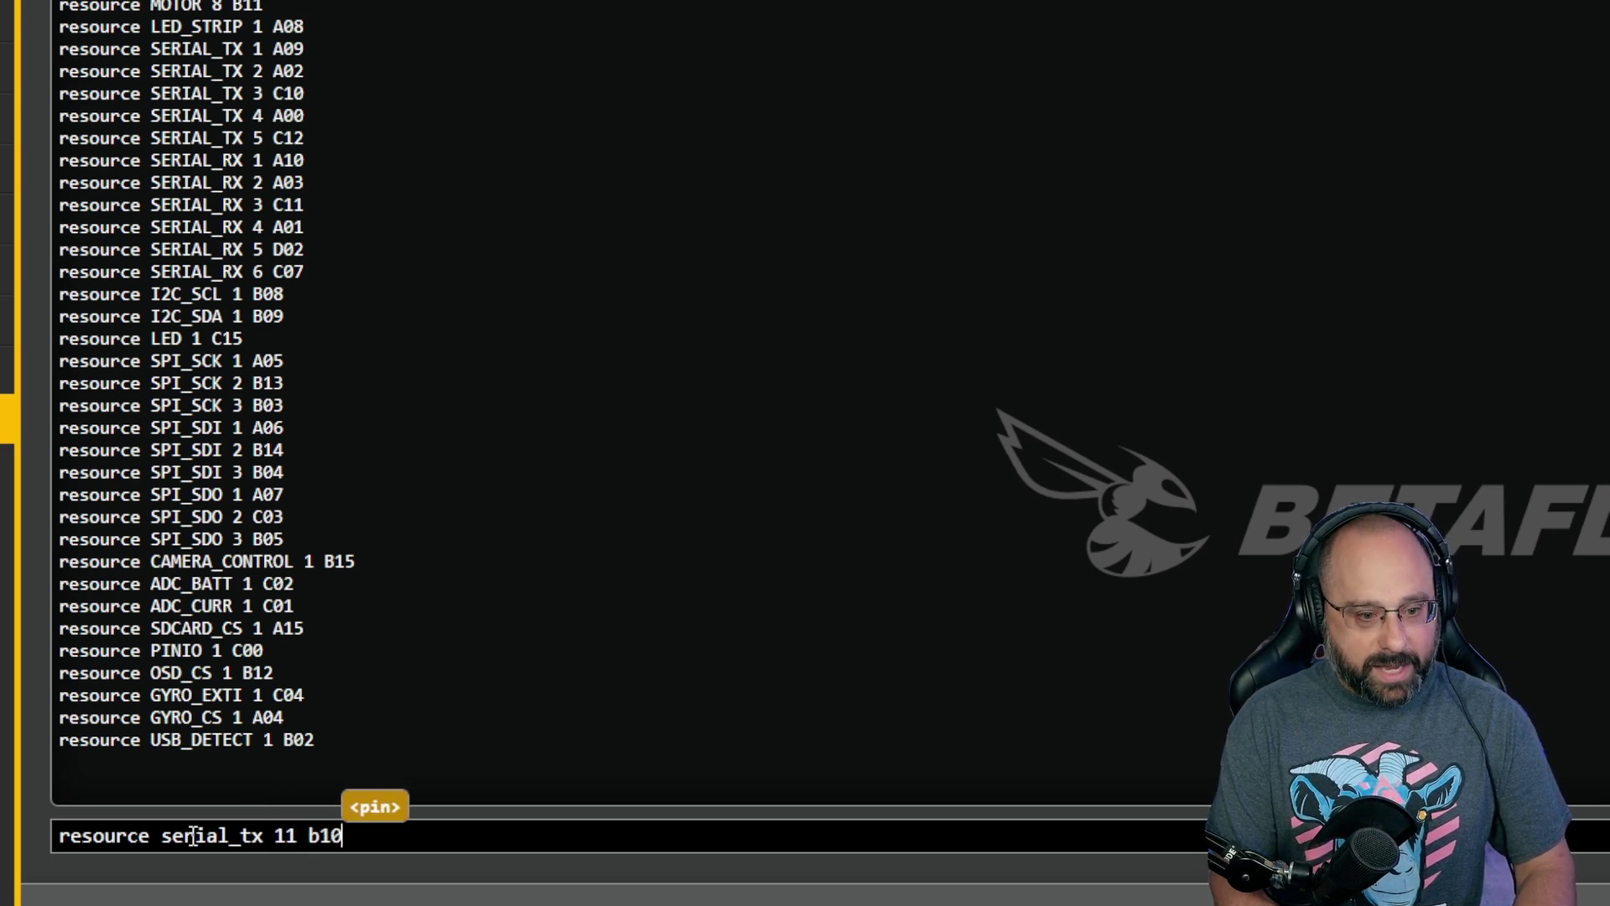
{"action": "key", "text": "Return"}
{"action": "type", "text": "resour"}
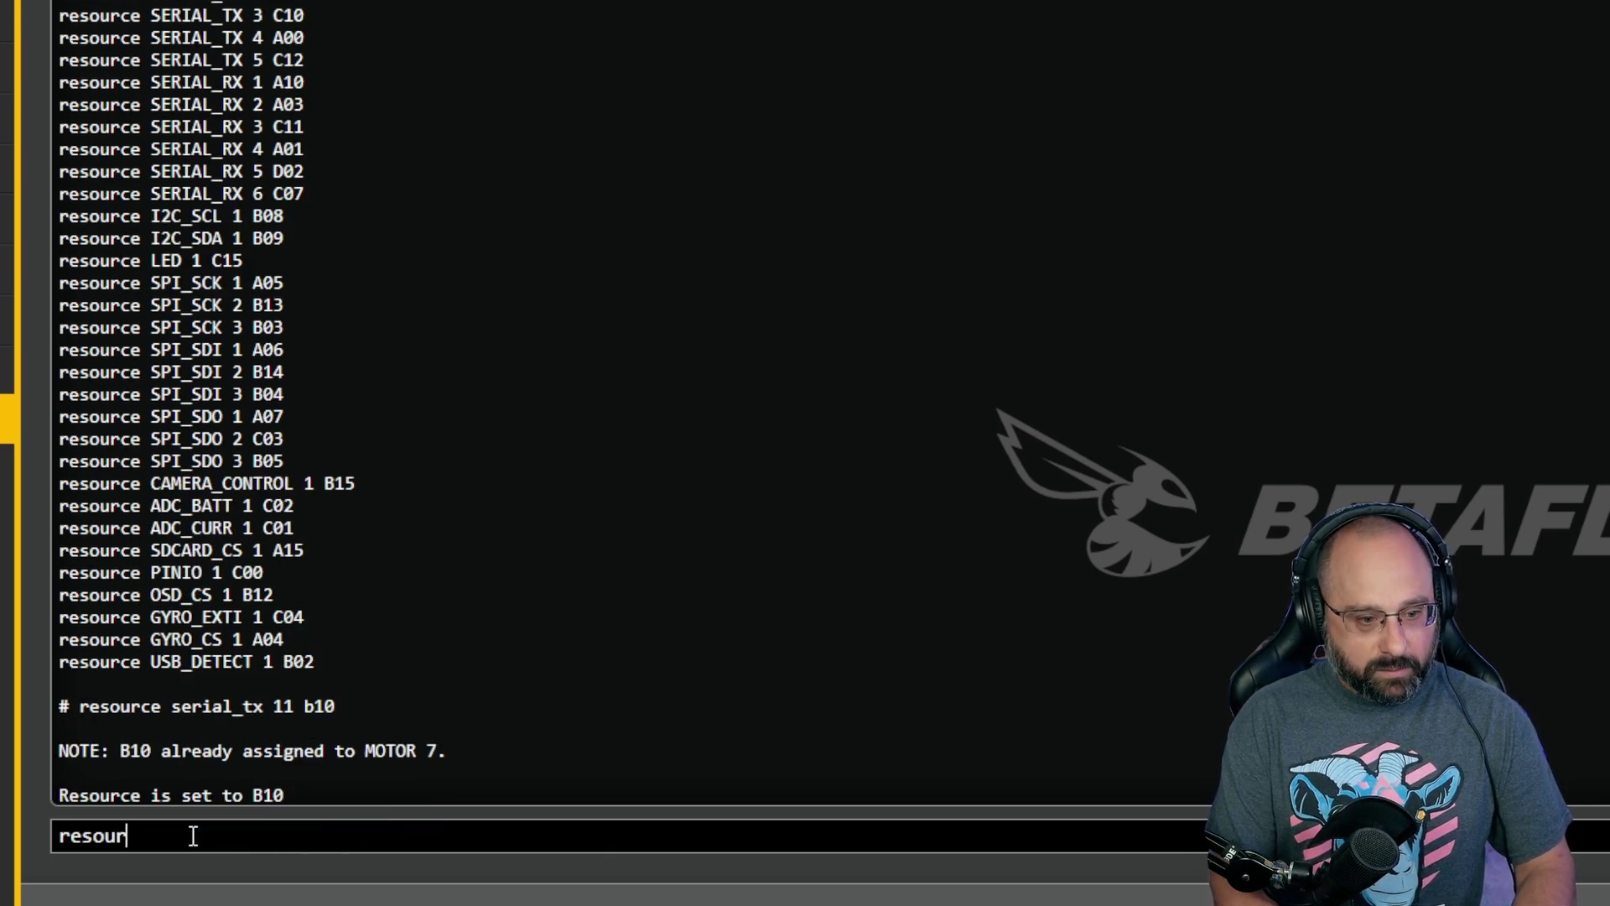
{"action": "type", "text": "ce serial_t"}
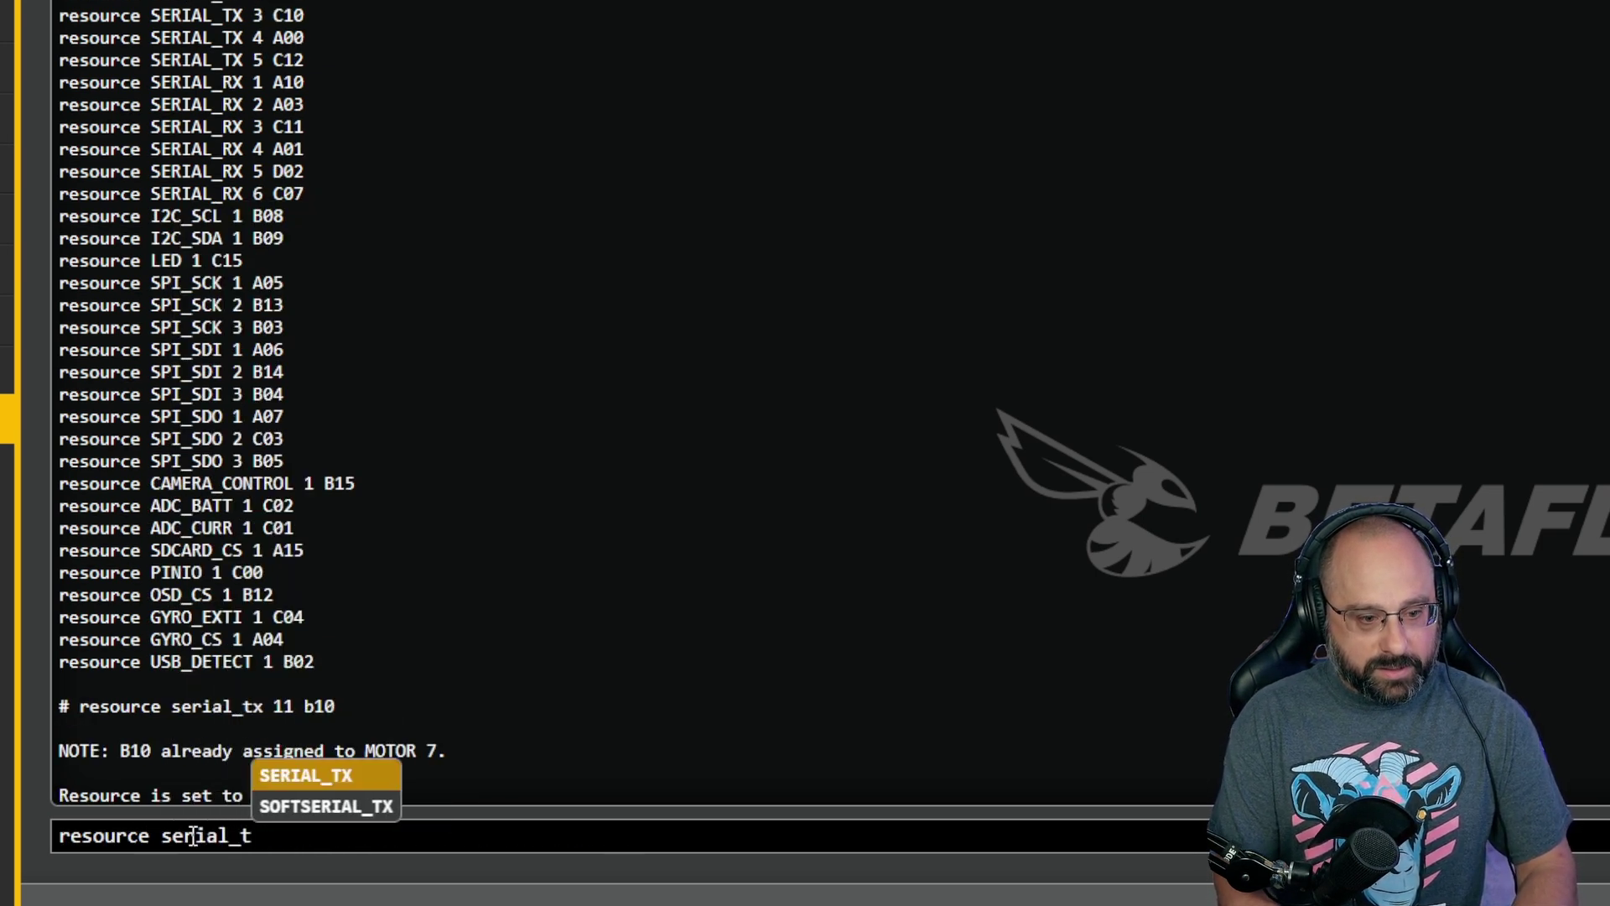
{"action": "key", "text": "BackSpace"}
{"action": "type", "text": "rx 11 b11"}
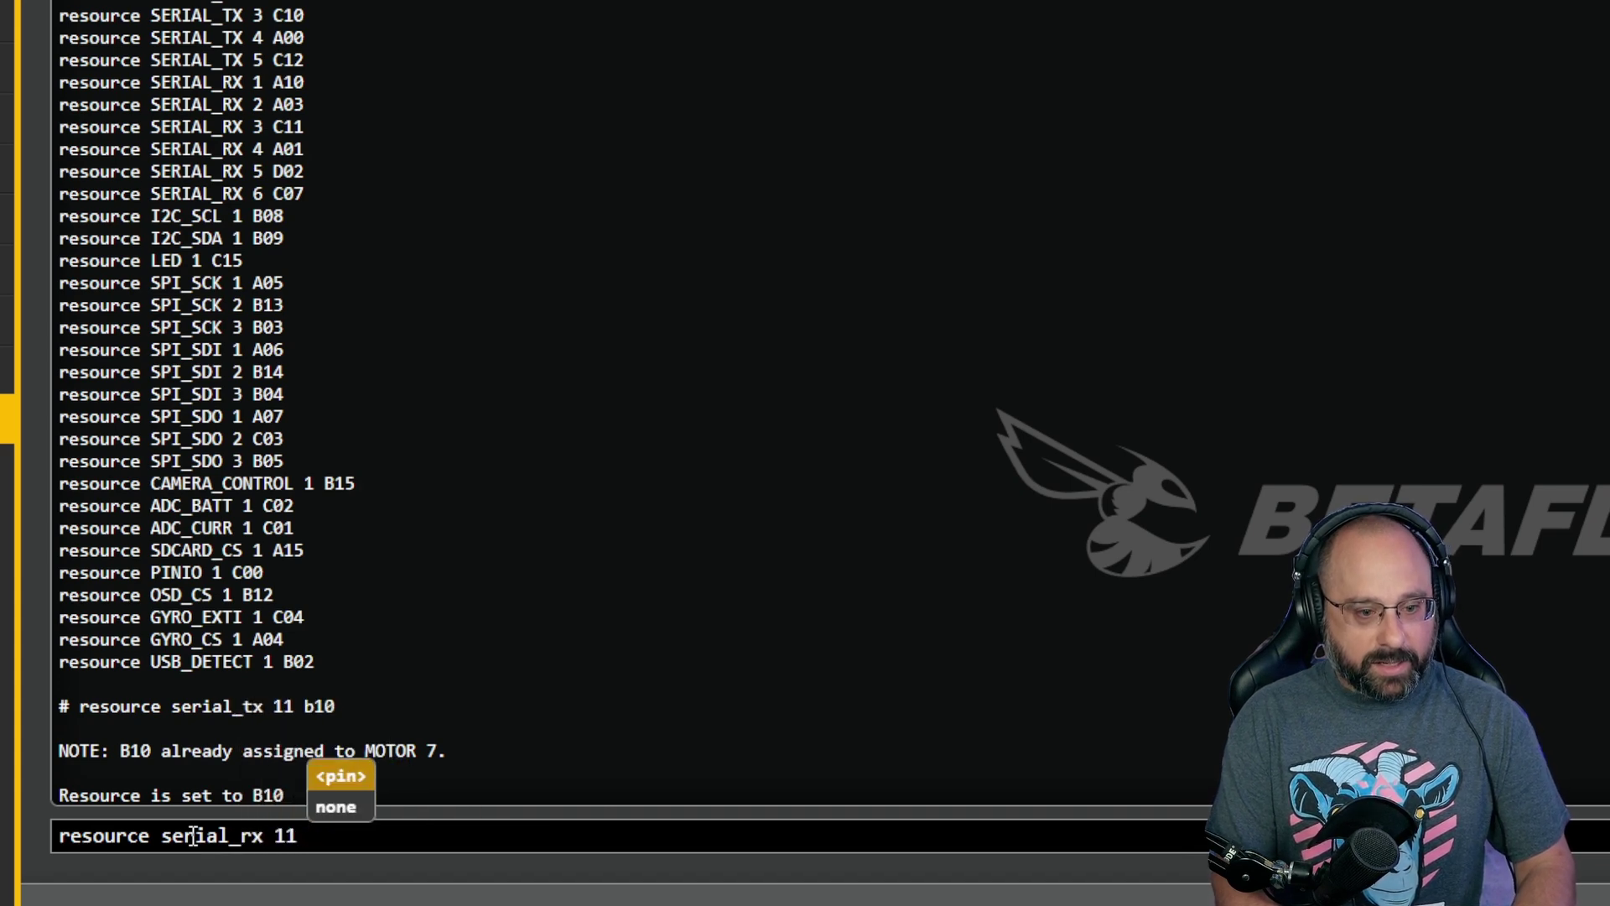
{"action": "key", "text": "Return"}
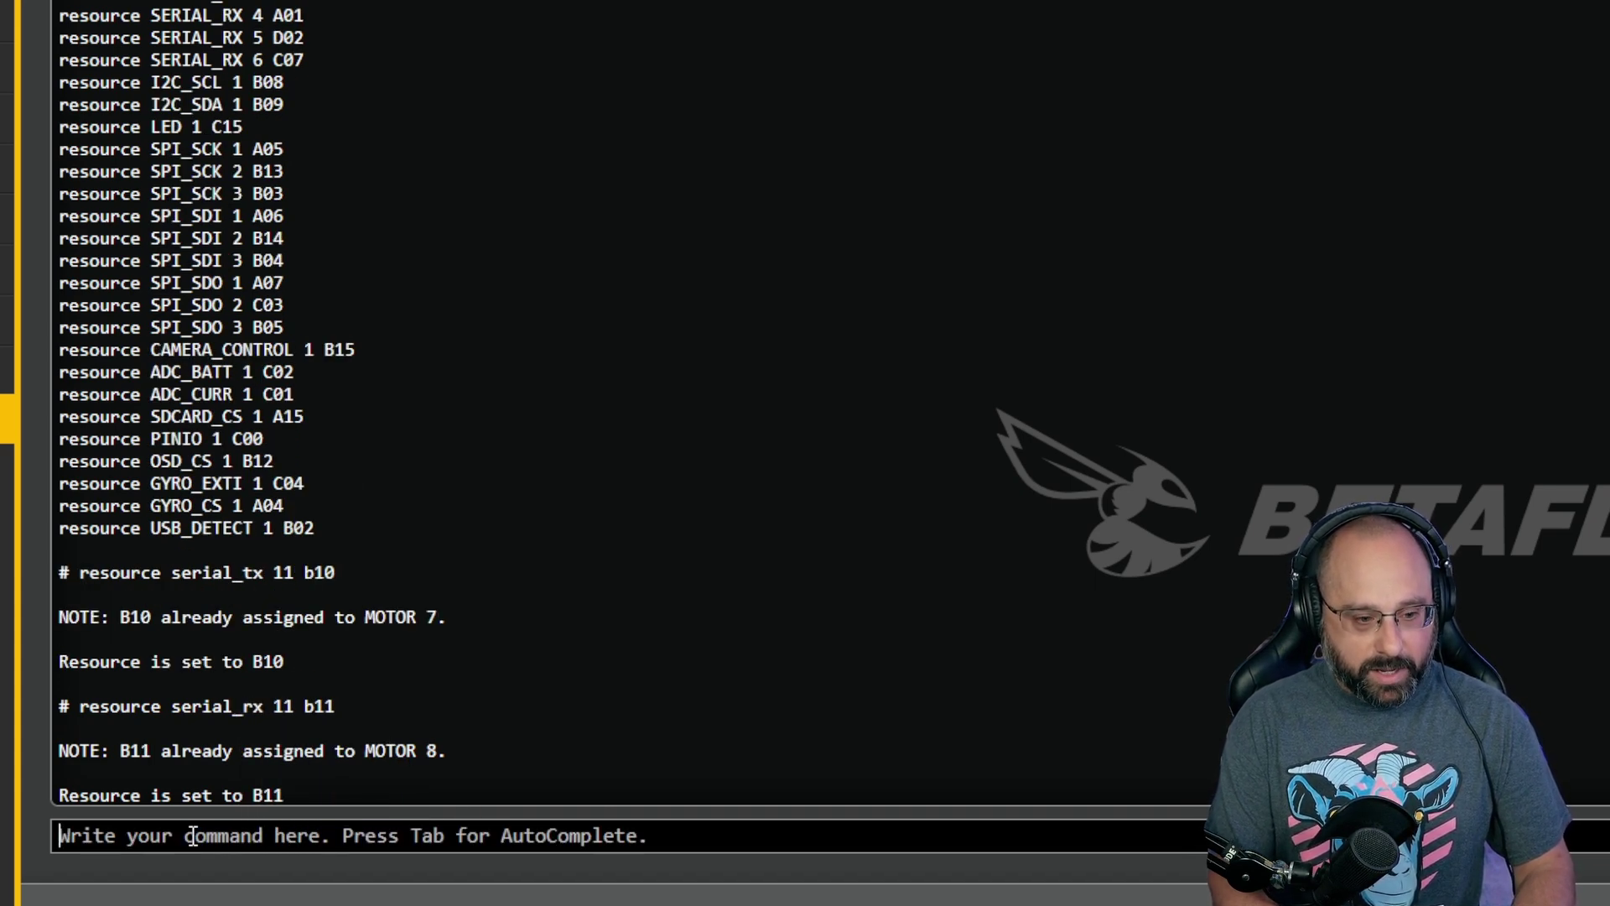
Save the configuration to reboot the board and close the accelerometer warning.
{"action": "type", "text": "save"}
{"action": "key", "text": "Return"}
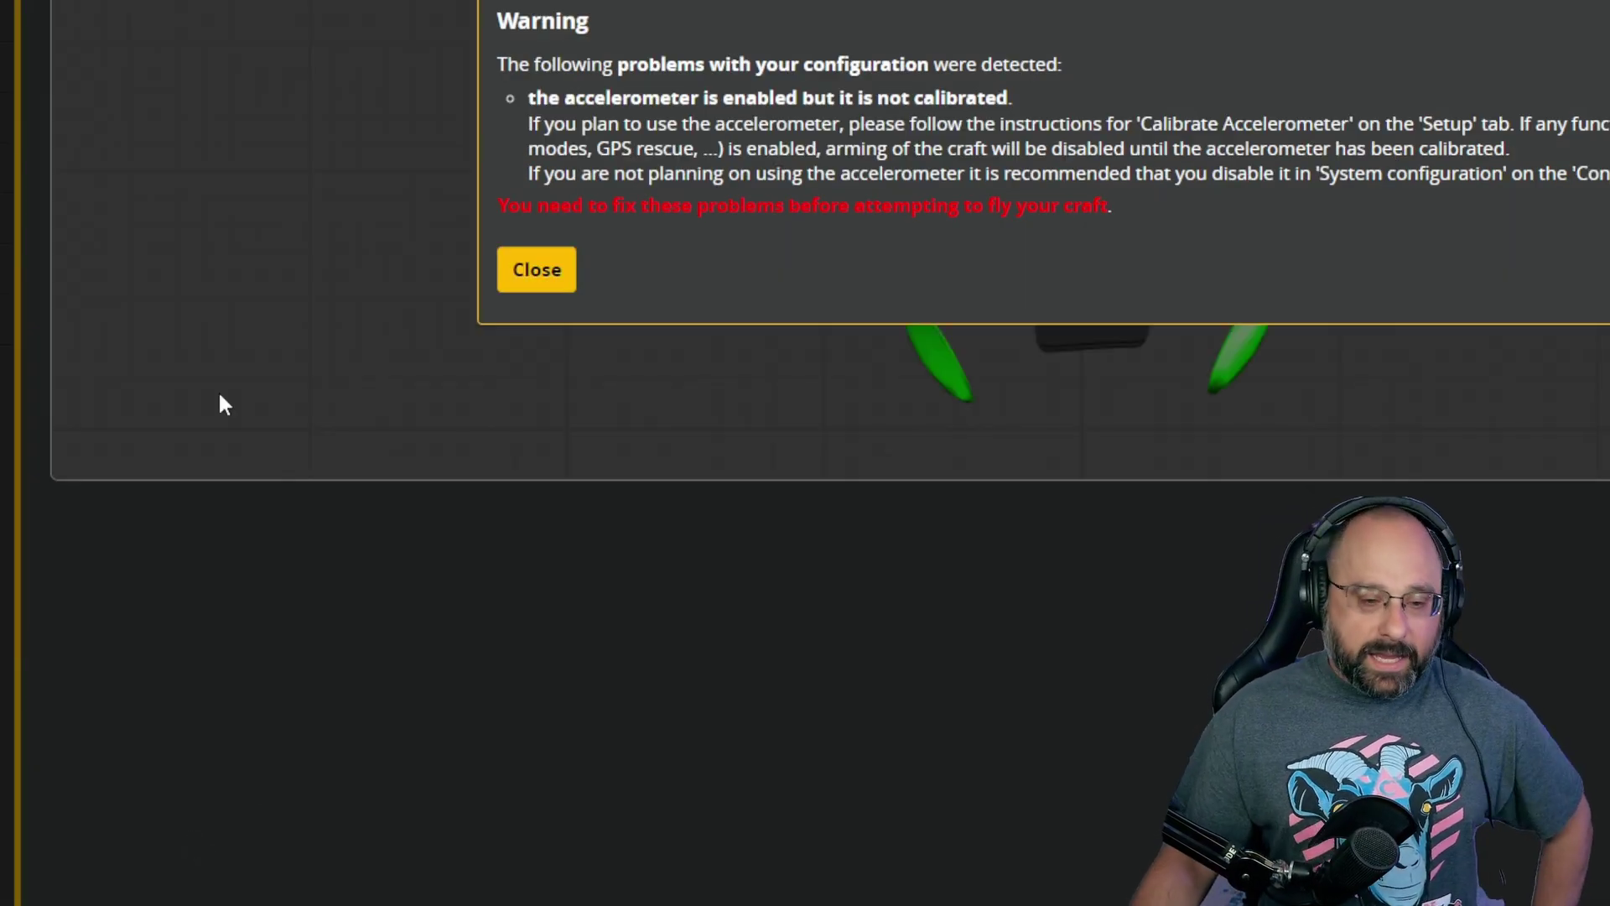
{"action": "left_click", "coordinate": [555, 272]}
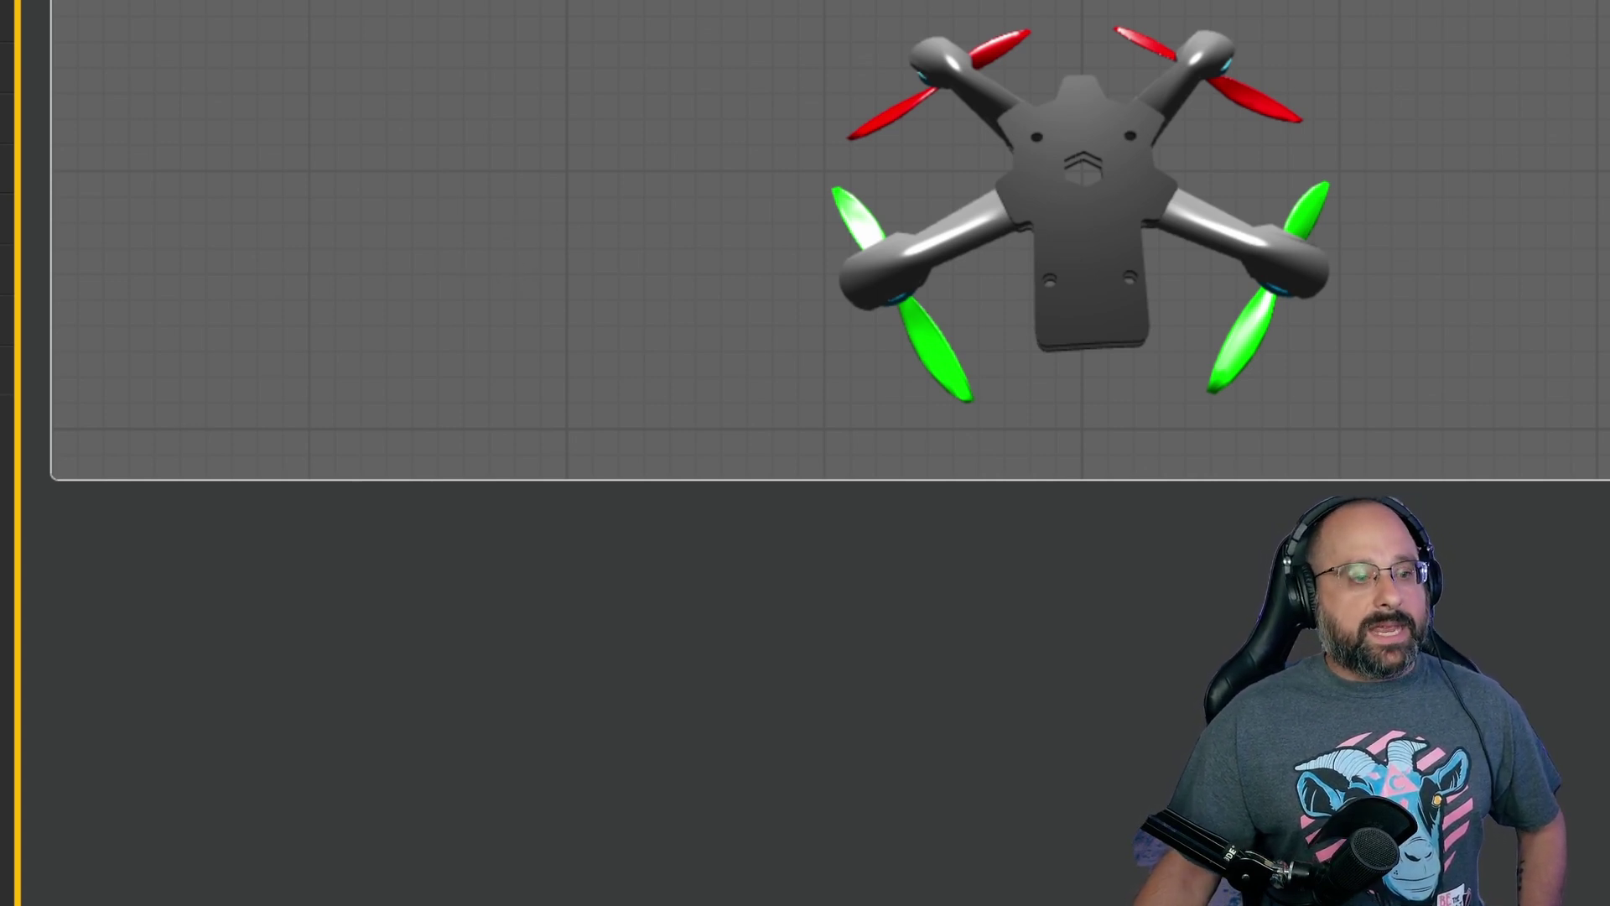
Rerun 'resource' in the CLI and highlight the SERIAL_RX 11 B11 and SERIAL_TX 11 B10 lines.
{"action": "left_click", "coordinate": [9, 417]}
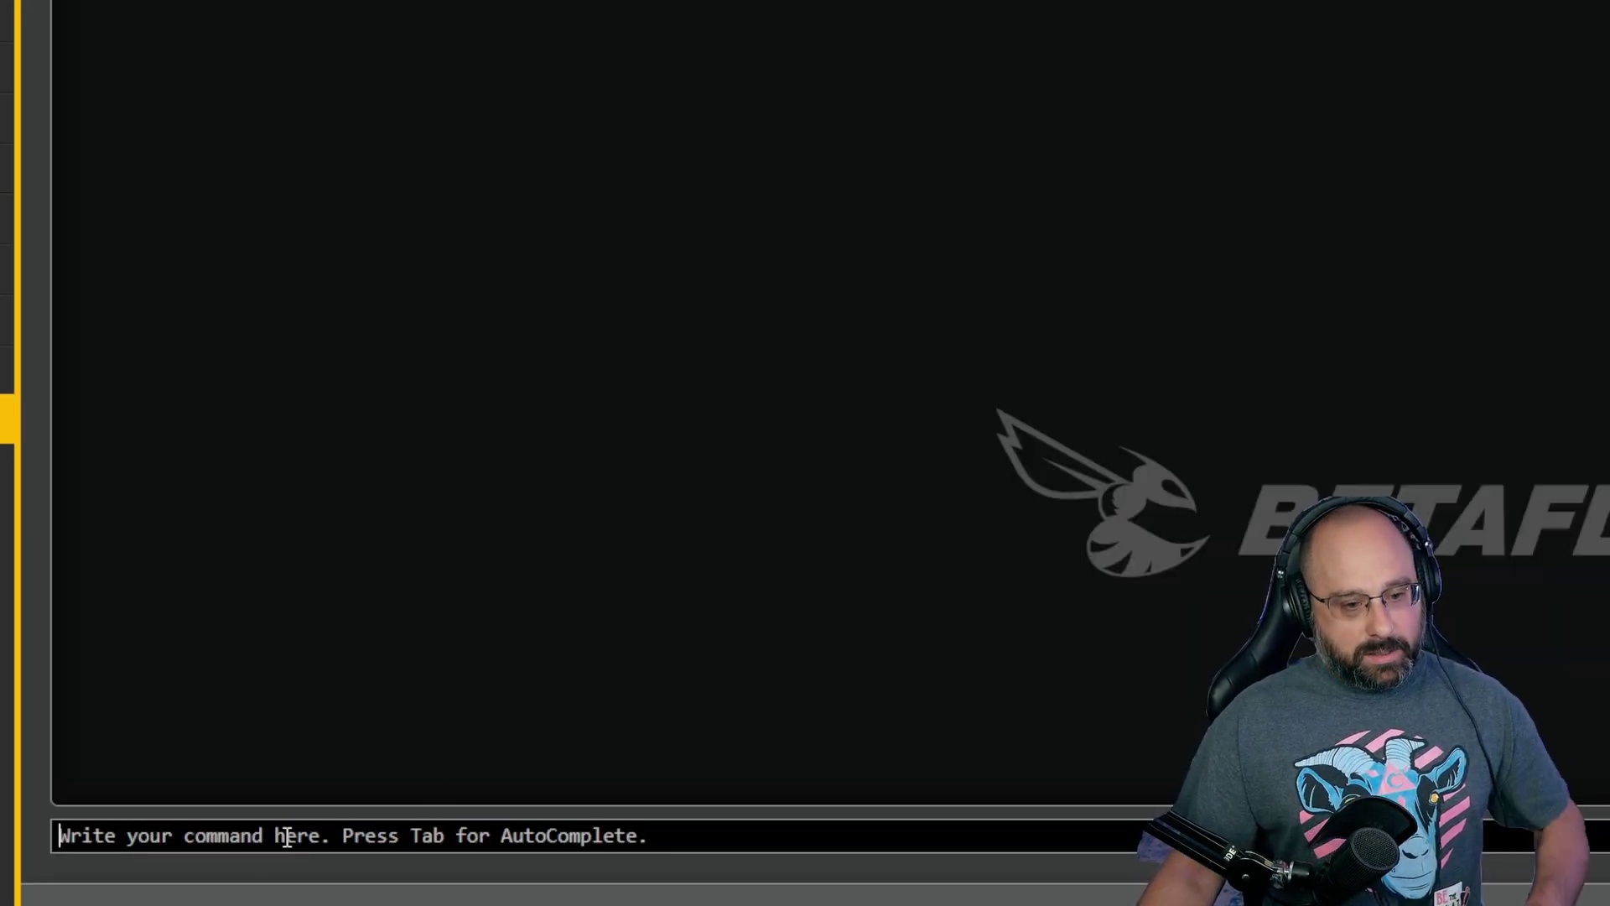
{"action": "left_click", "coordinate": [266, 840]}
{"action": "type", "text": "resource"}
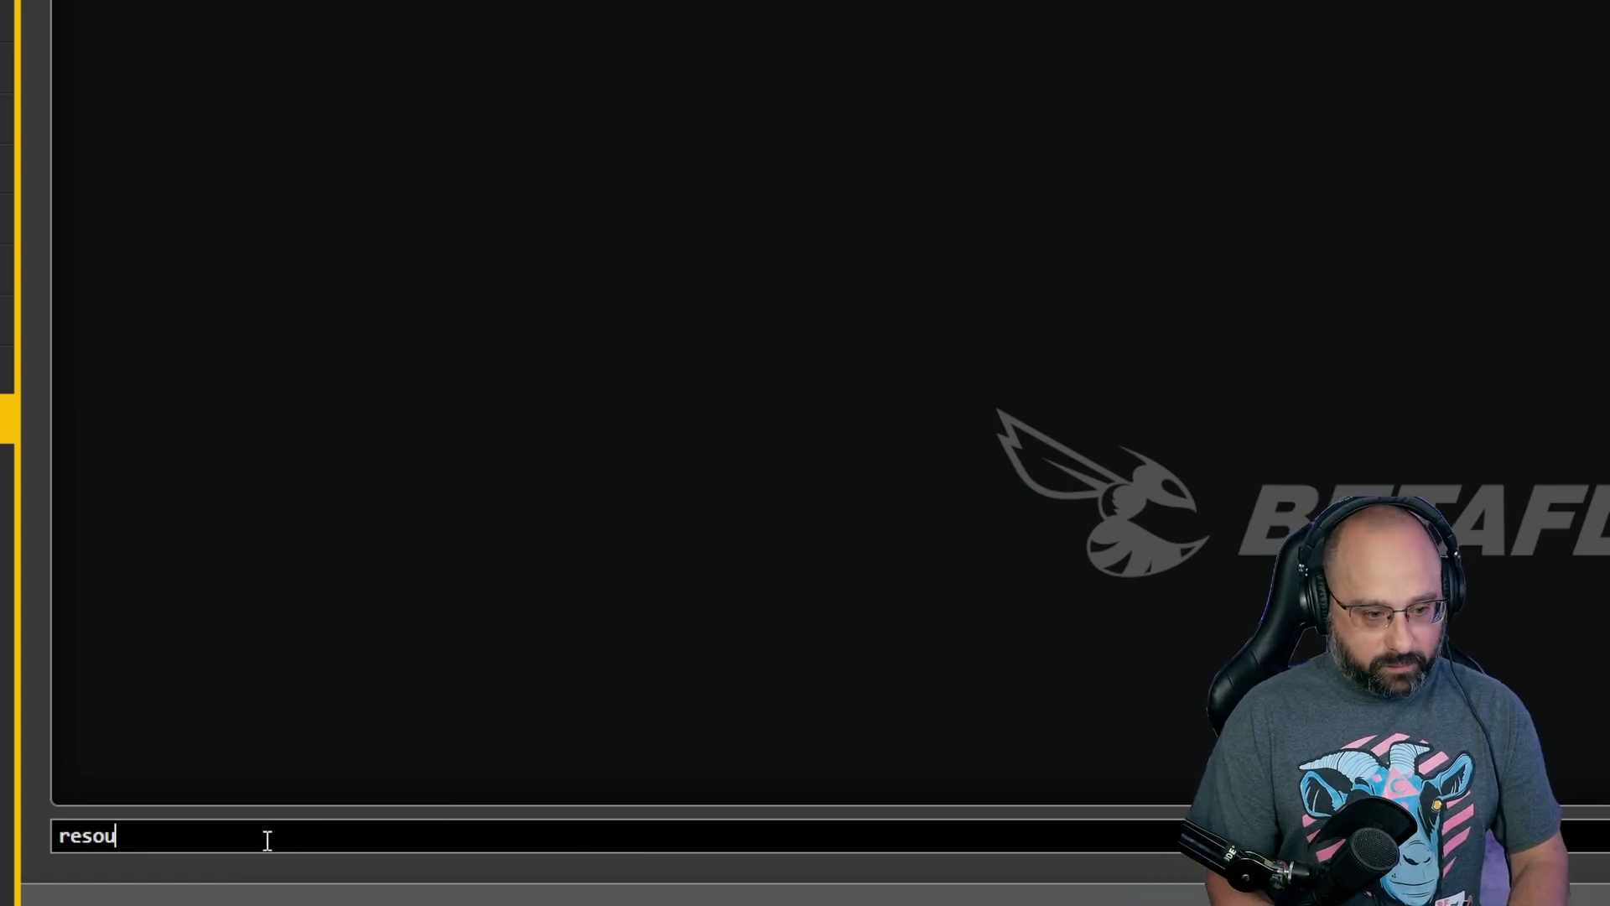
{"action": "key", "text": "Return"}
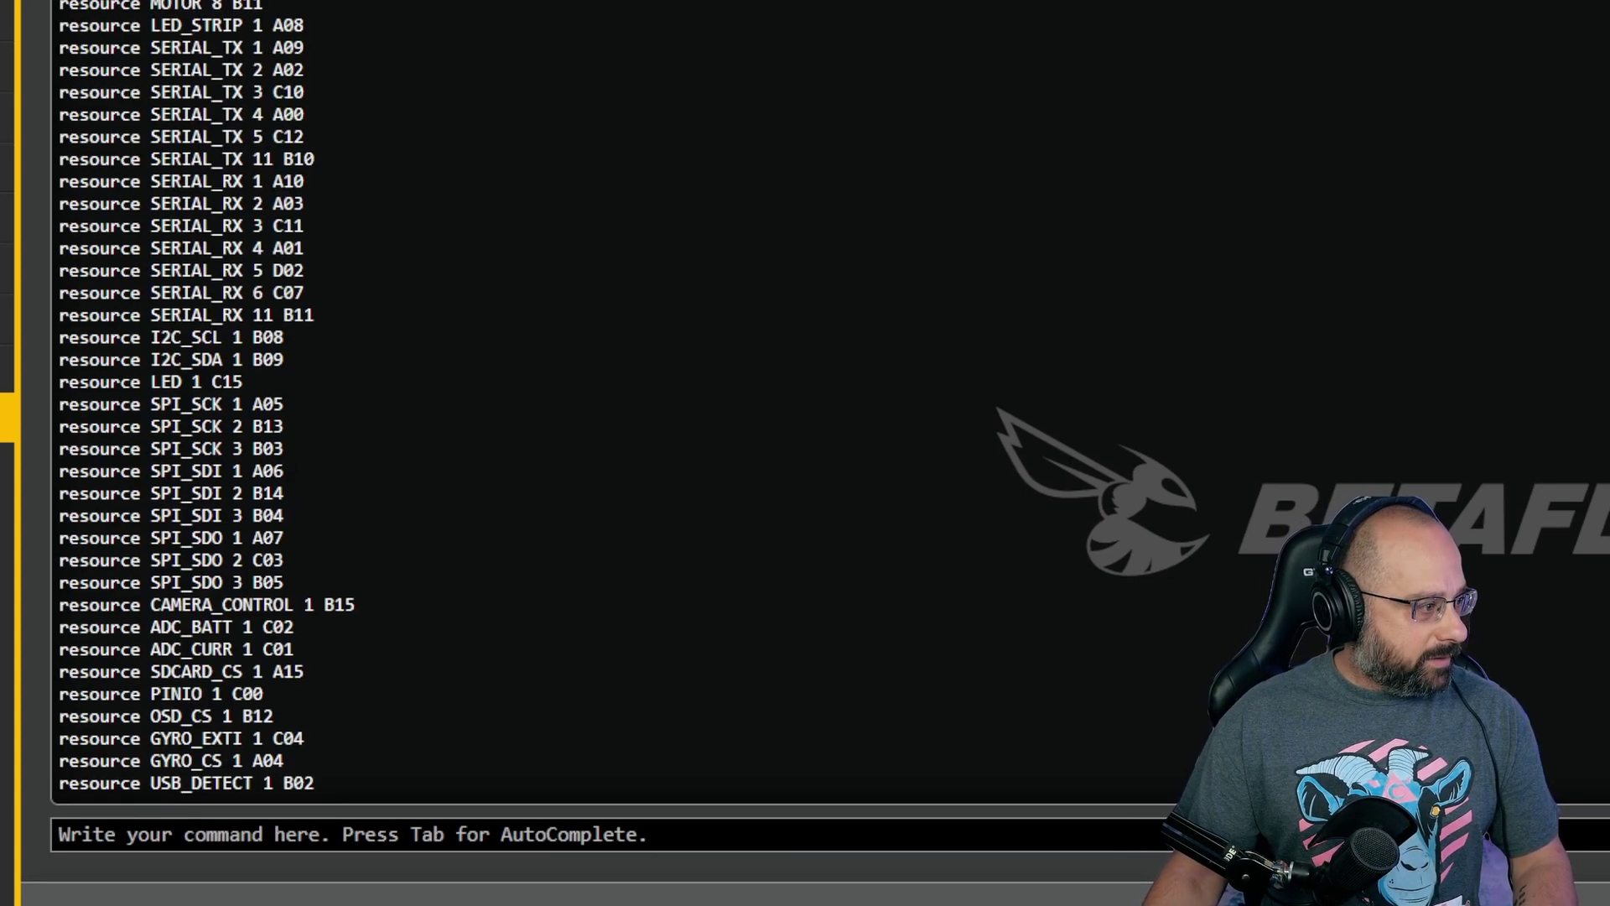
{"action": "left_click_drag", "start_coordinate": [154, 316], "coordinate": [374, 324]}
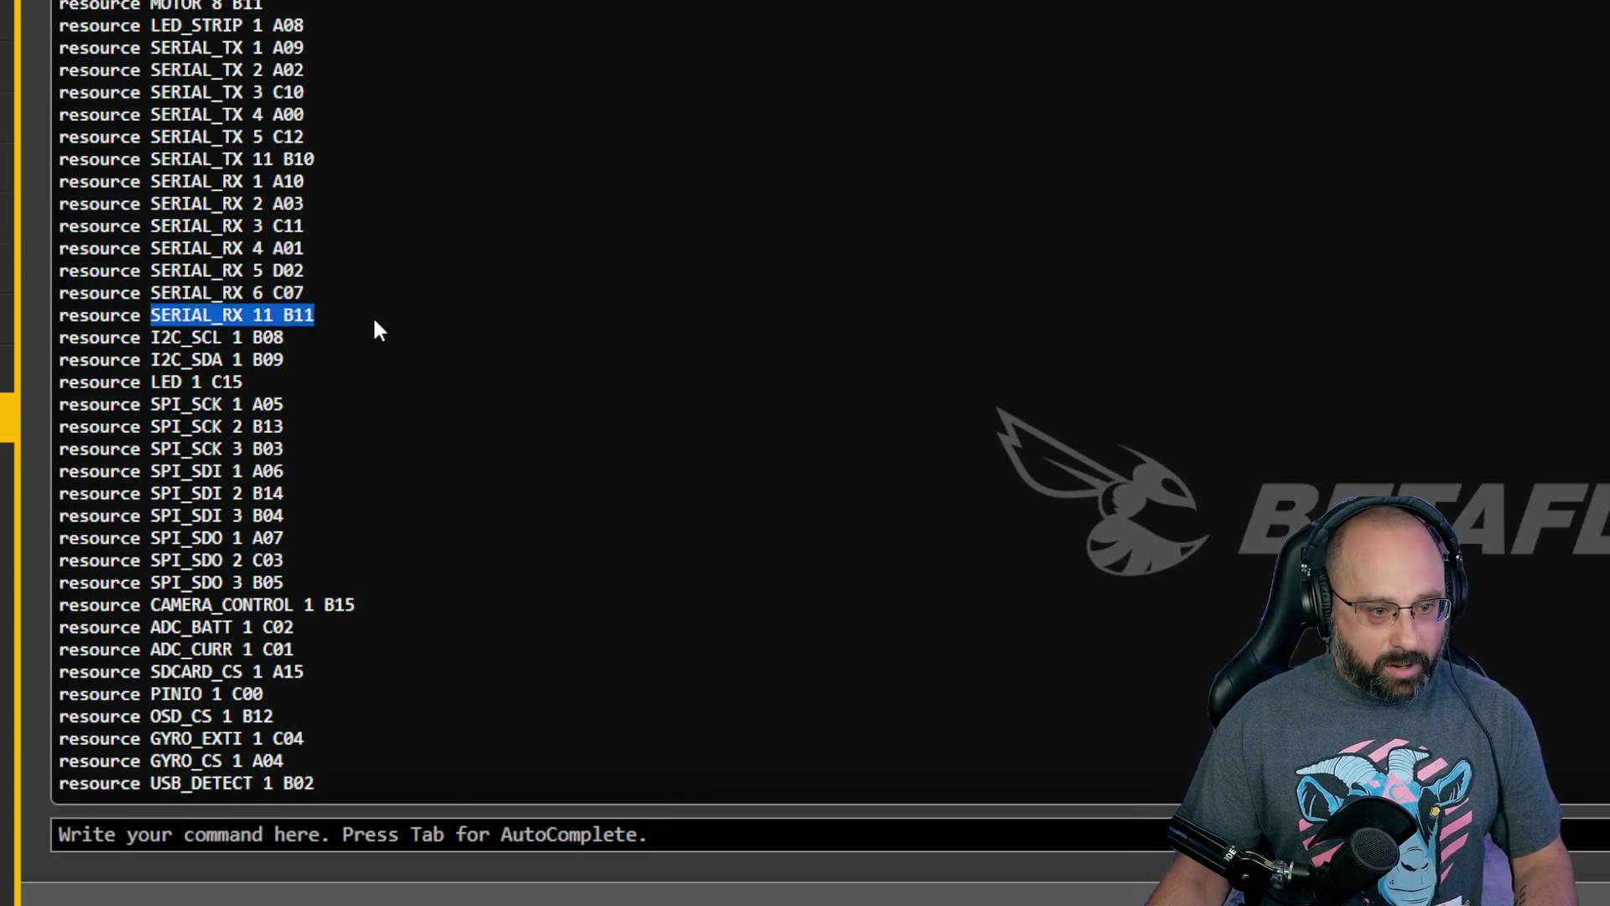
{"action": "left_click_drag", "start_coordinate": [159, 159], "coordinate": [316, 159]}
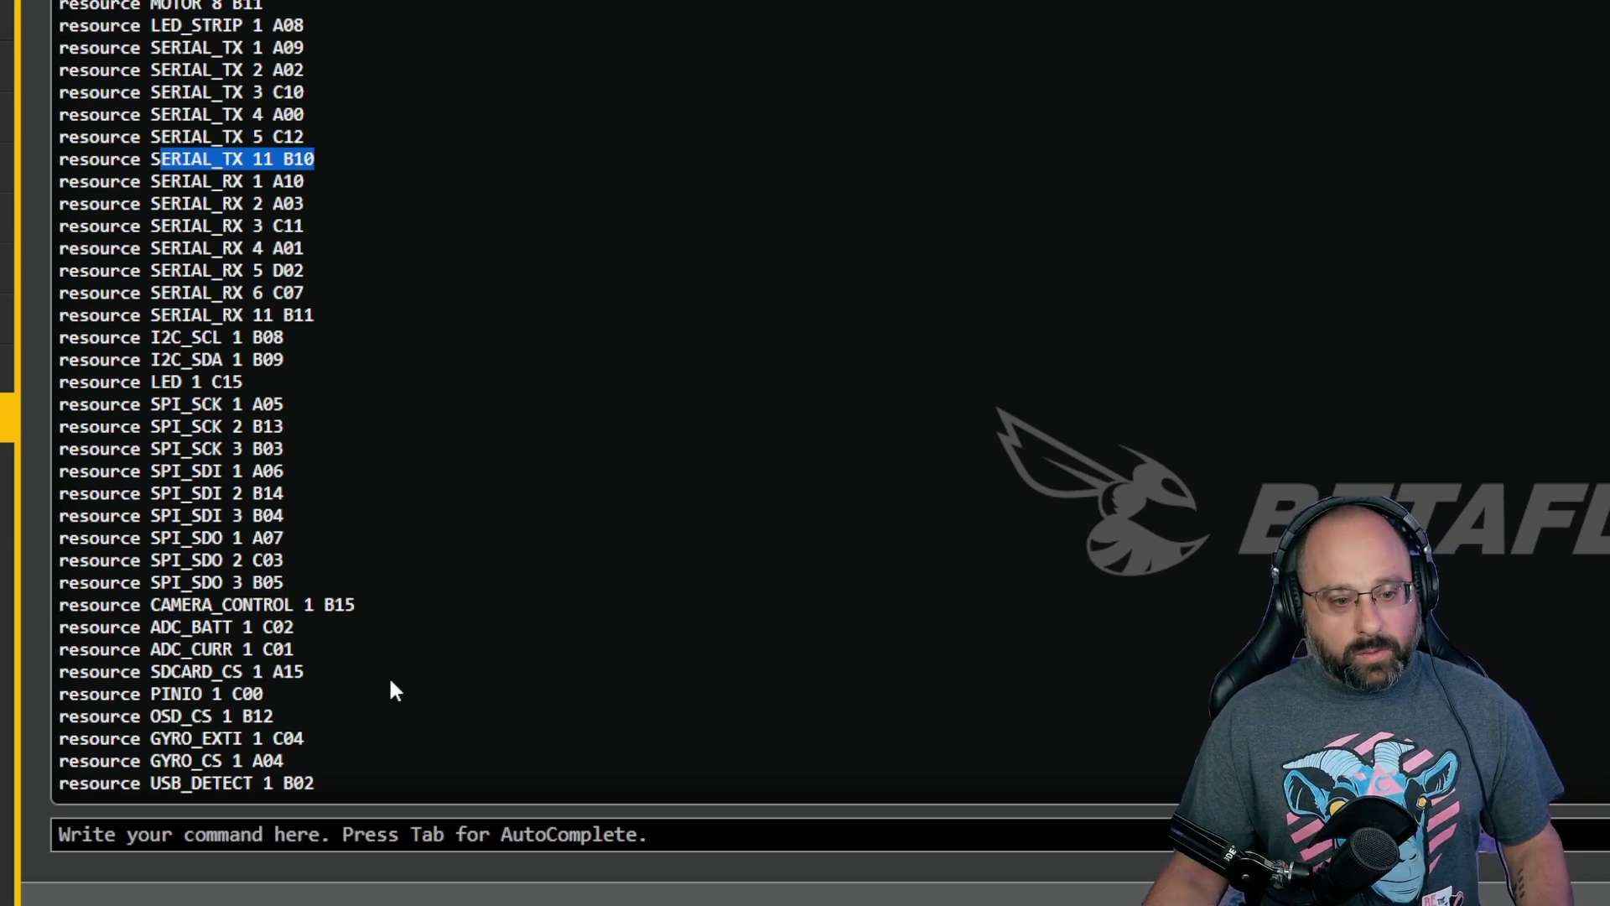
Enter 'resource show' in the CLI, dismissing the autocomplete suggestion.
{"action": "left_click", "coordinate": [242, 834]}
{"action": "type", "text": "resource show"}
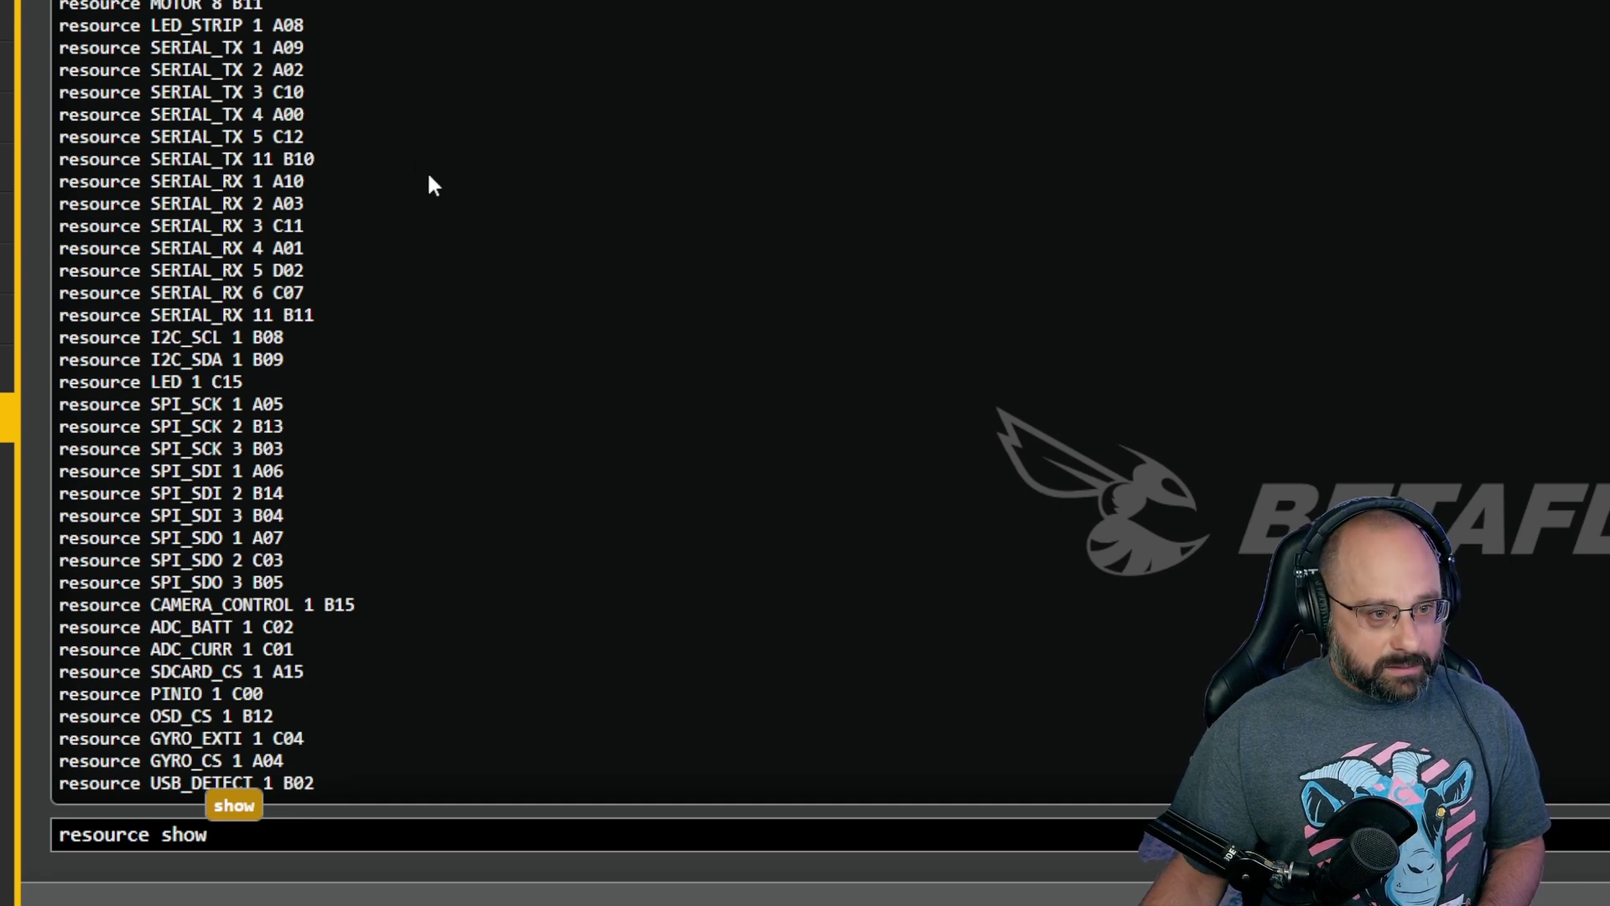
{"action": "key", "text": "Return"}
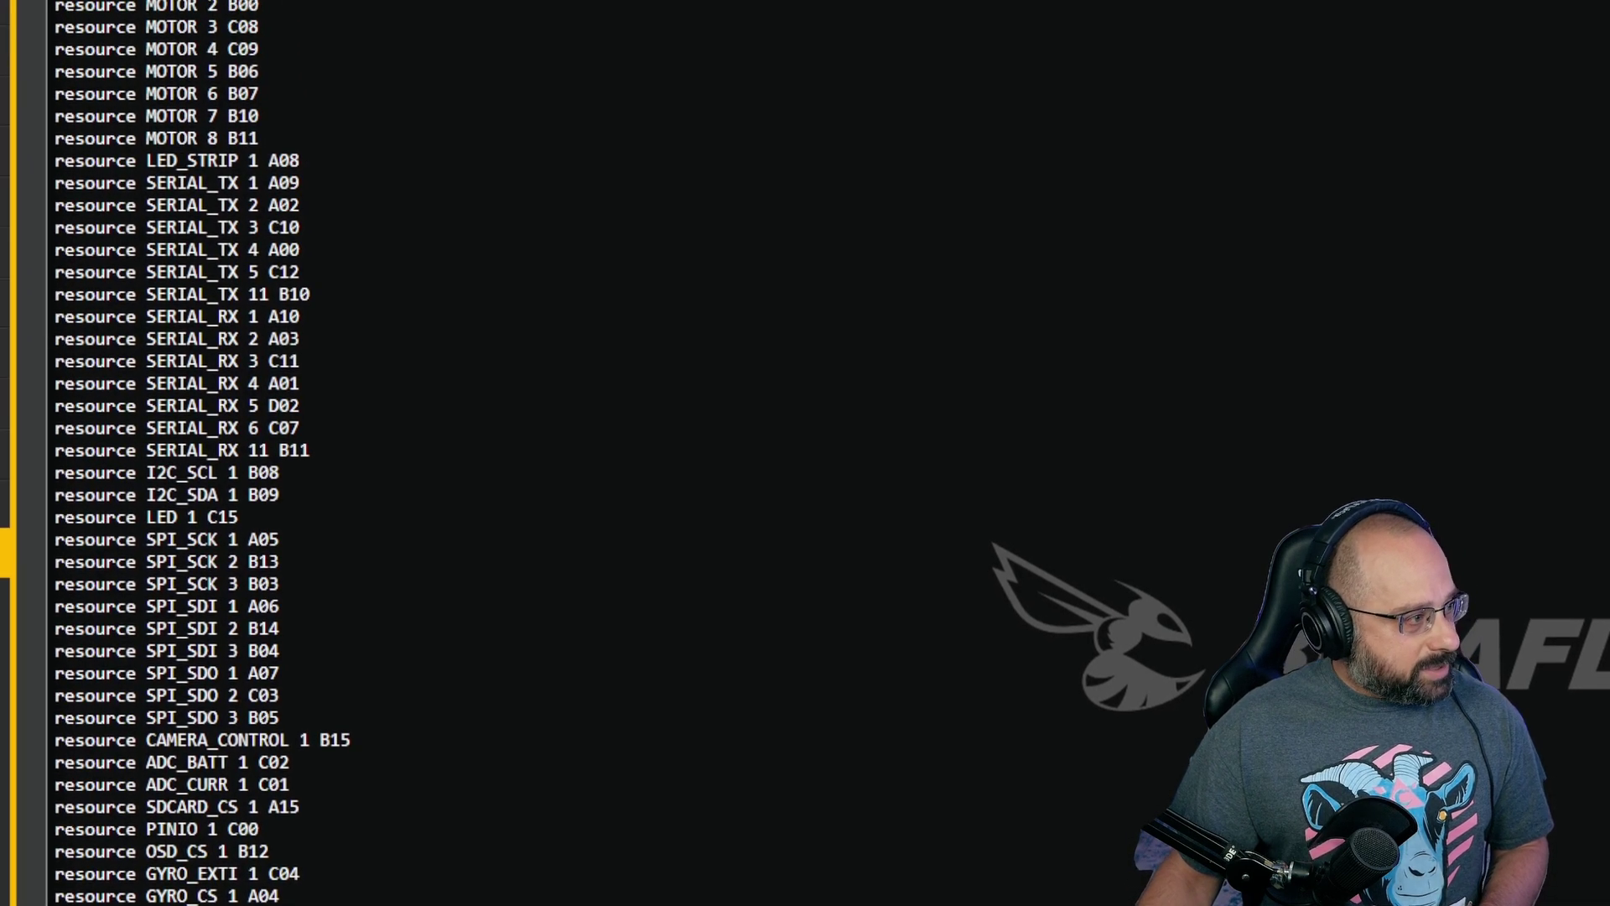
Highlight motors 7/8 on B10/B11 alongside SERIAL_TX 11 on B10 and SERIAL_RX 11 on B11.
{"action": "left_click_drag", "start_coordinate": [139, 115], "coordinate": [488, 160]}
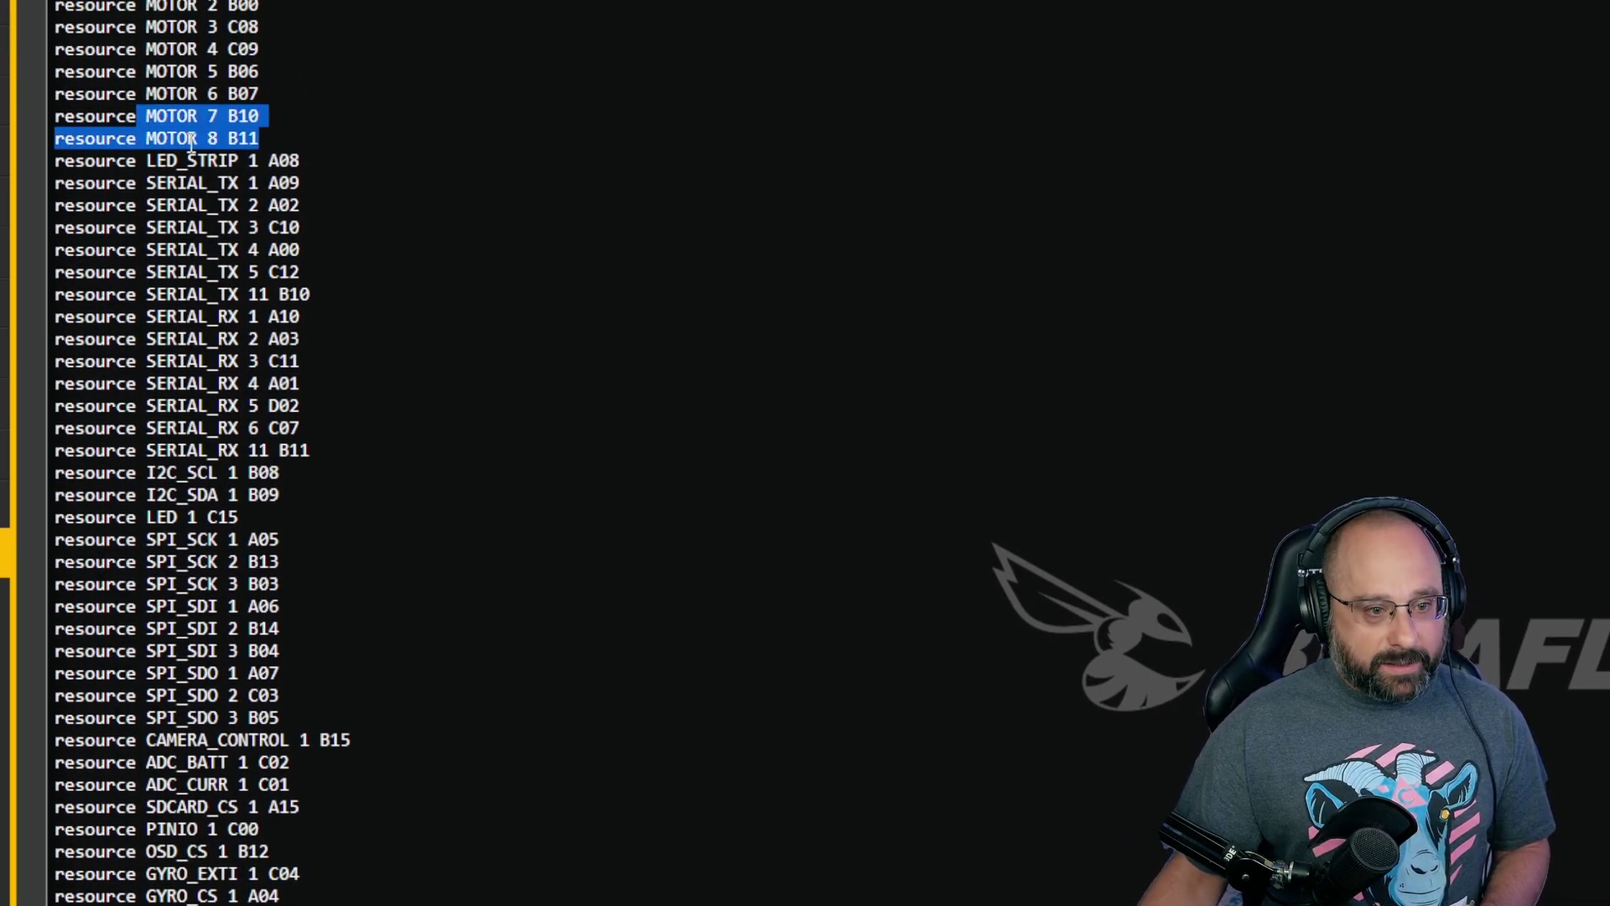
{"action": "left_click_drag", "start_coordinate": [175, 294], "coordinate": [400, 301]}
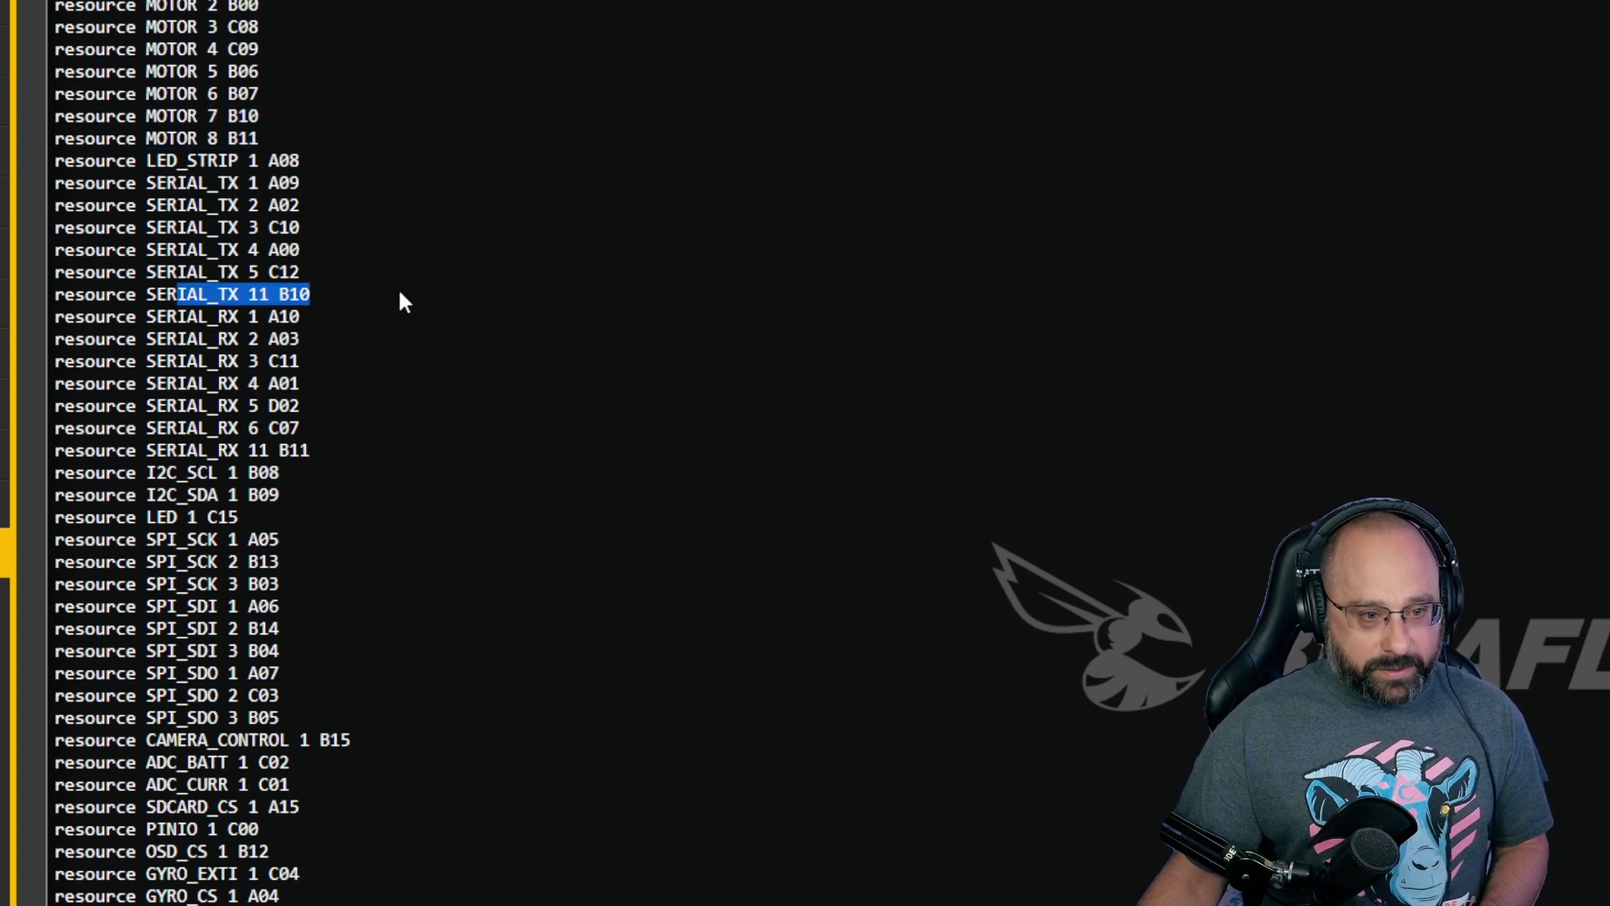
{"action": "left_click_drag", "start_coordinate": [187, 451], "coordinate": [320, 466]}
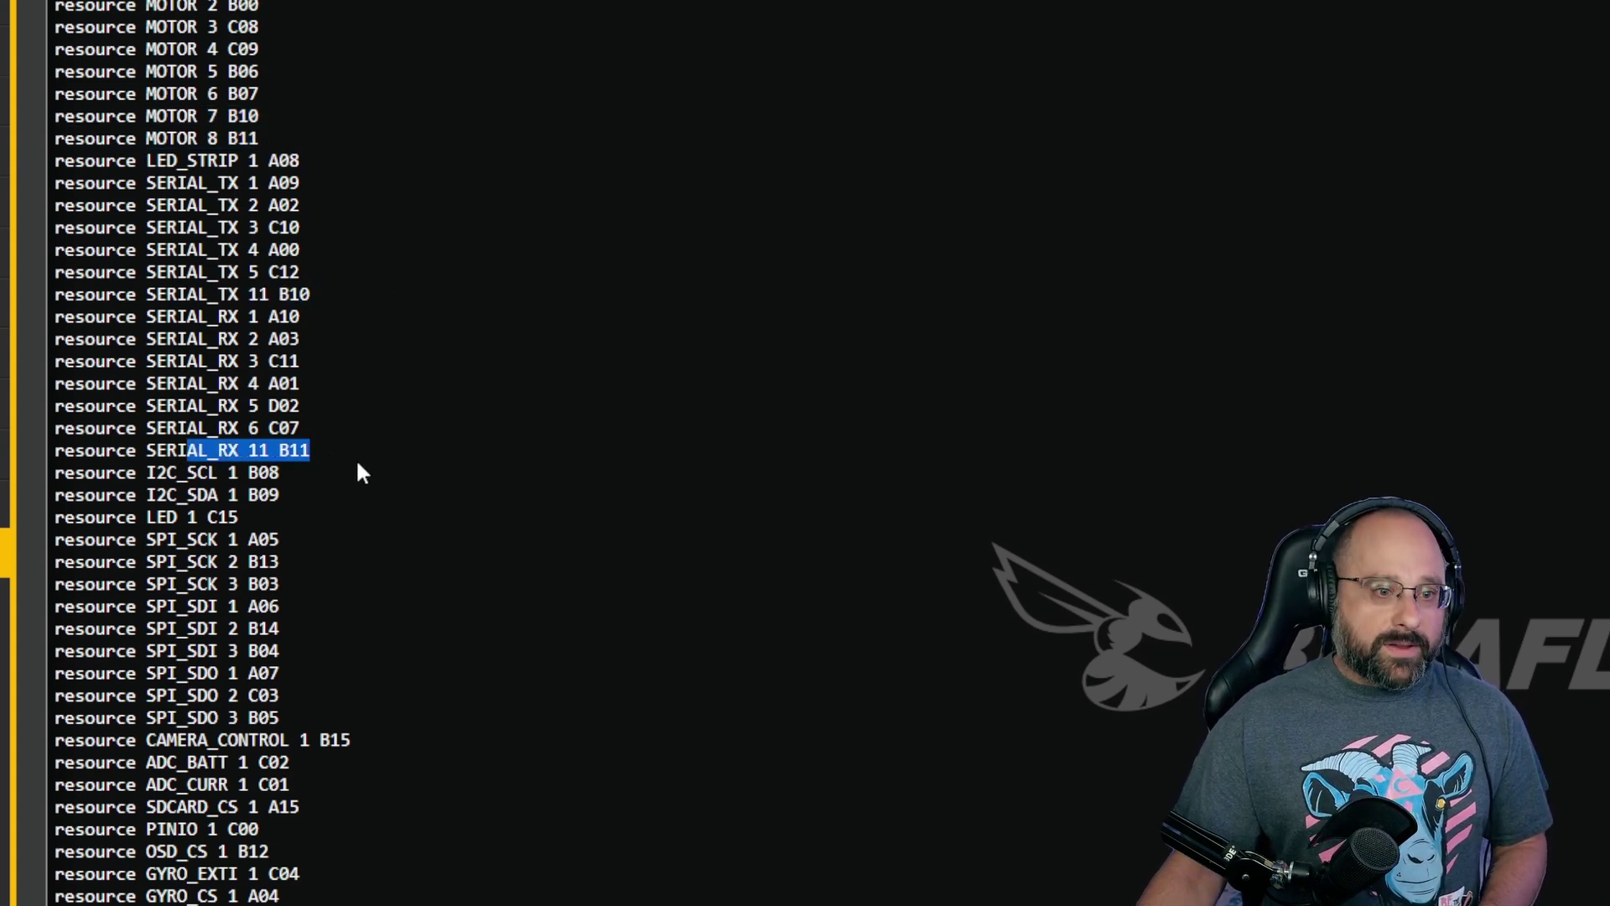
{"action": "left_click_drag", "start_coordinate": [248, 294], "coordinate": [406, 305]}
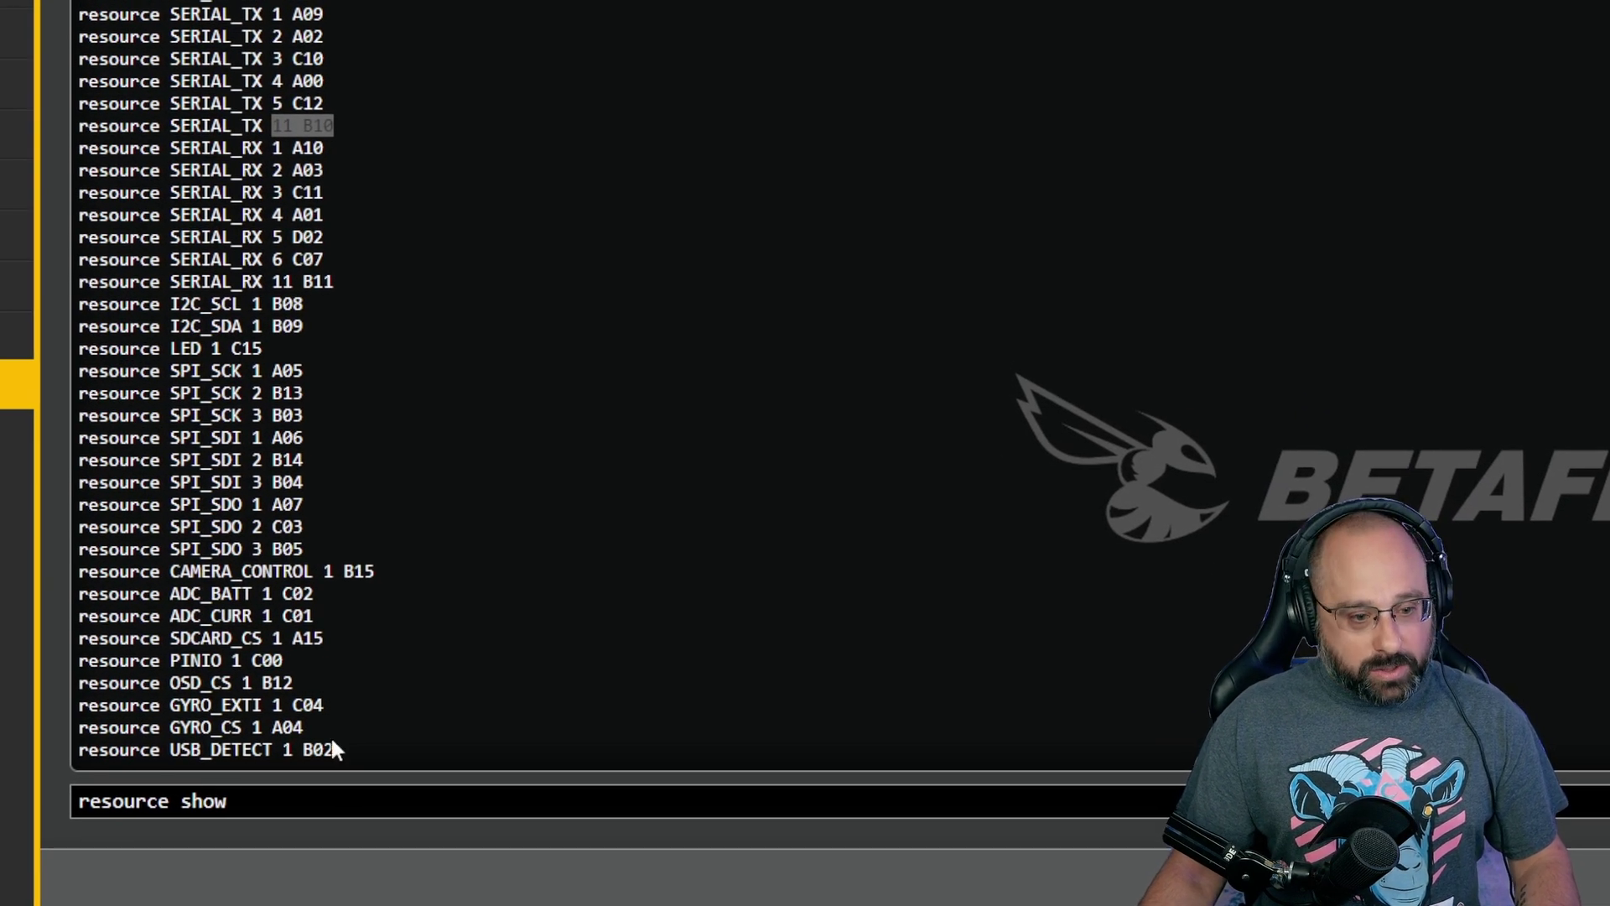
{"action": "left_click", "coordinate": [287, 796]}
Run 'resource show' and highlight the B10 and B11 lines marked FREE.
{"action": "key", "text": "Return"}
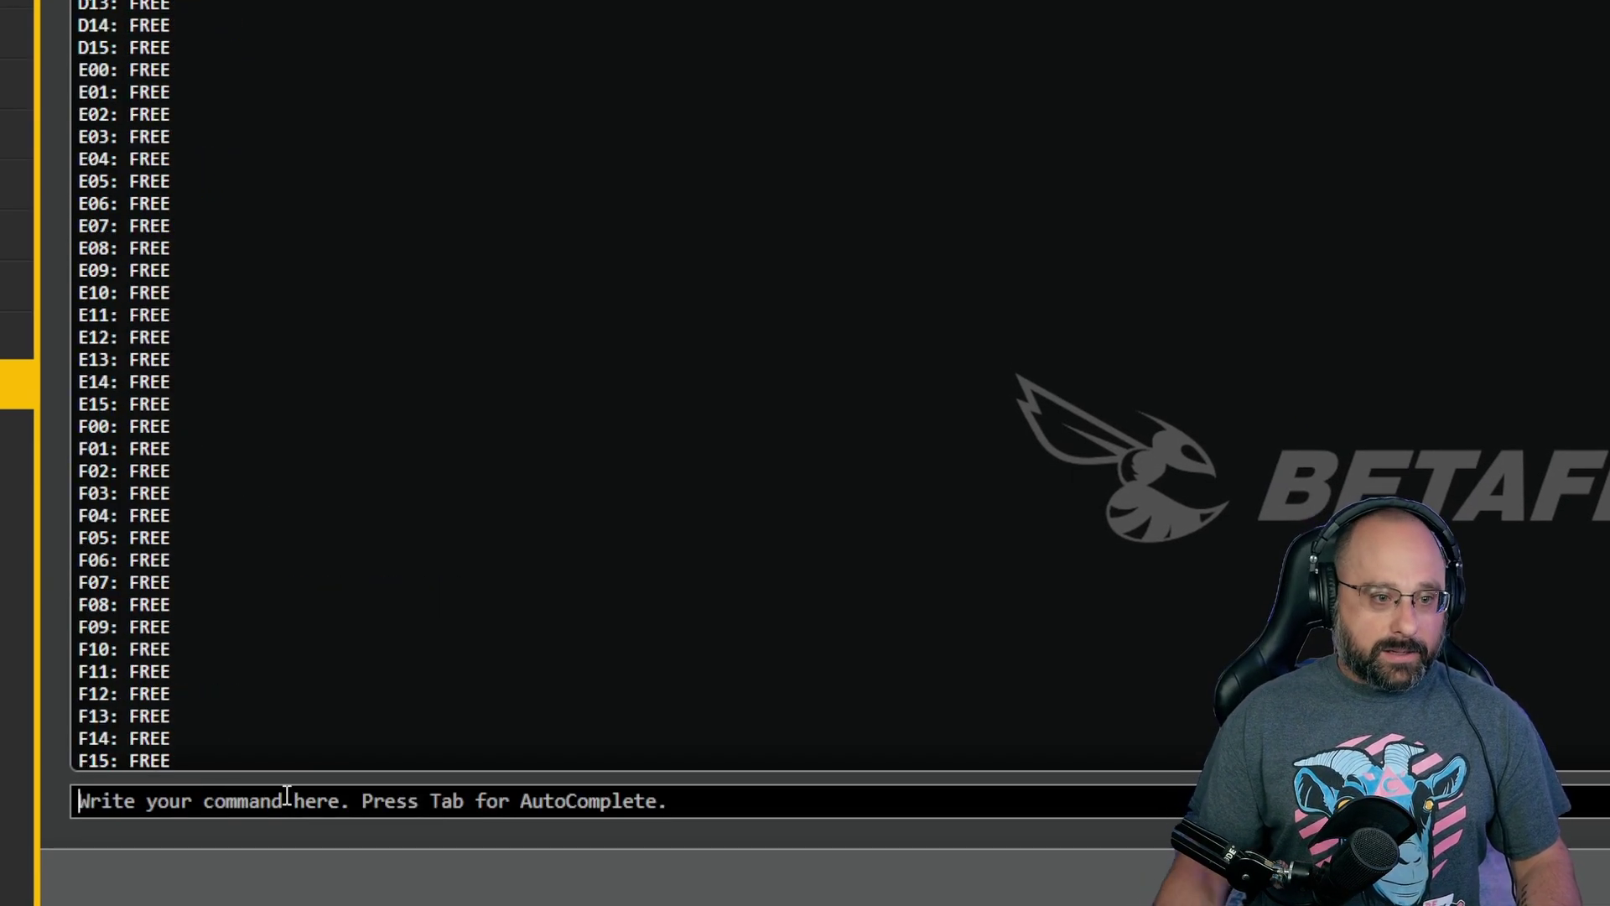
{"action": "scroll", "coordinate": [341, 437], "scroll_direction": "up", "scroll_amount": 12}
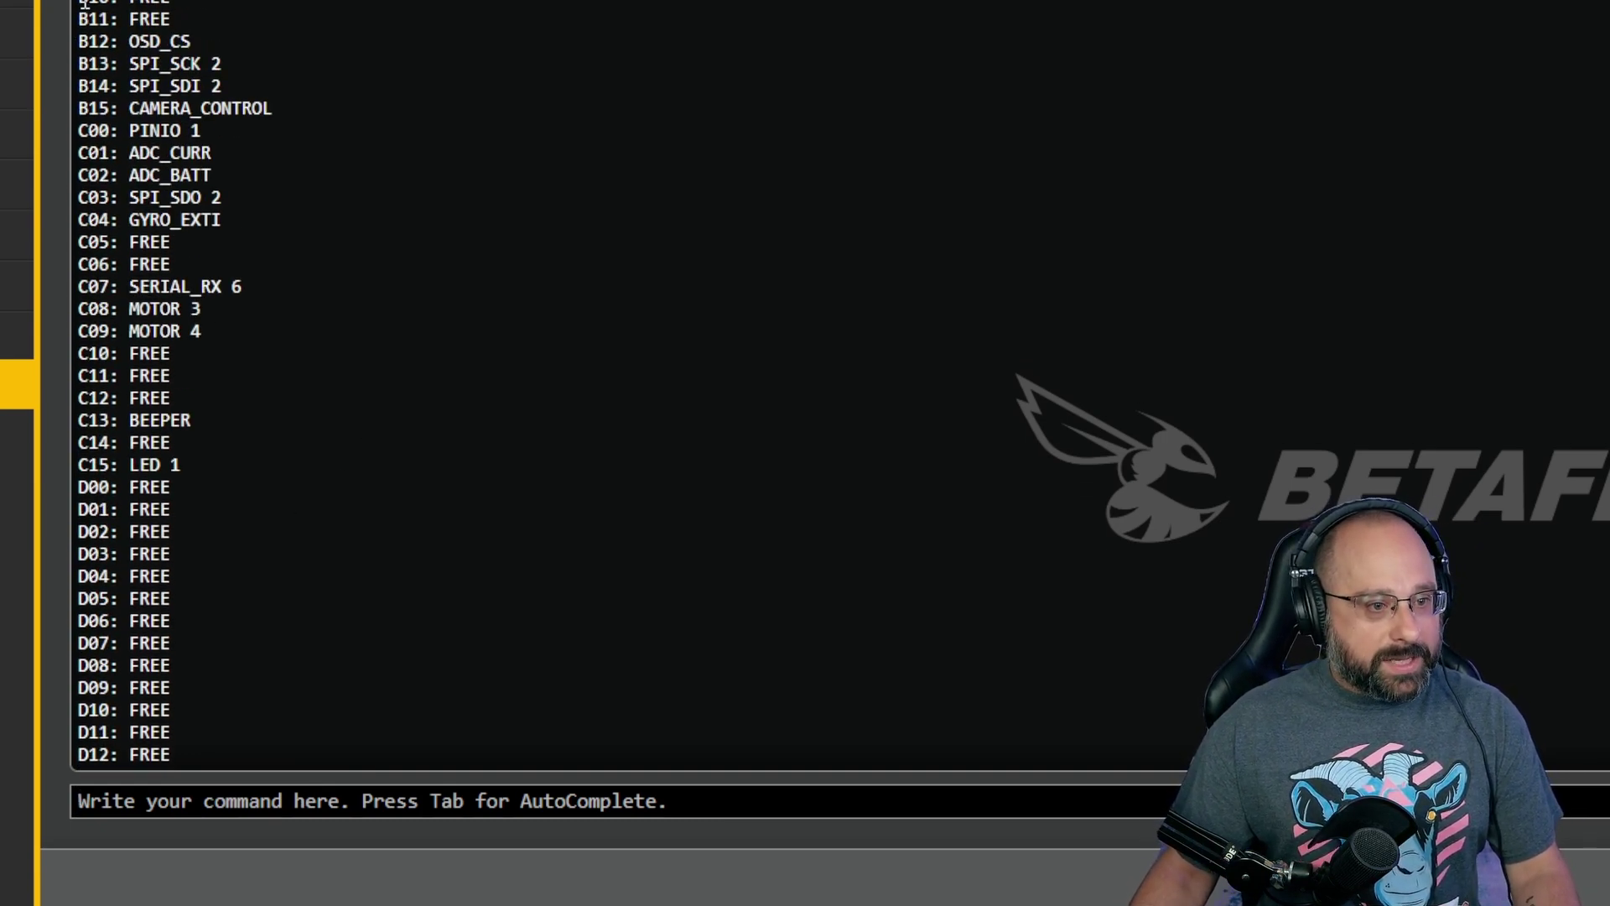
{"action": "scroll", "coordinate": [306, 134], "scroll_direction": "up", "scroll_amount": 7}
{"action": "scroll", "coordinate": [294, 491], "scroll_direction": "down", "scroll_amount": 5}
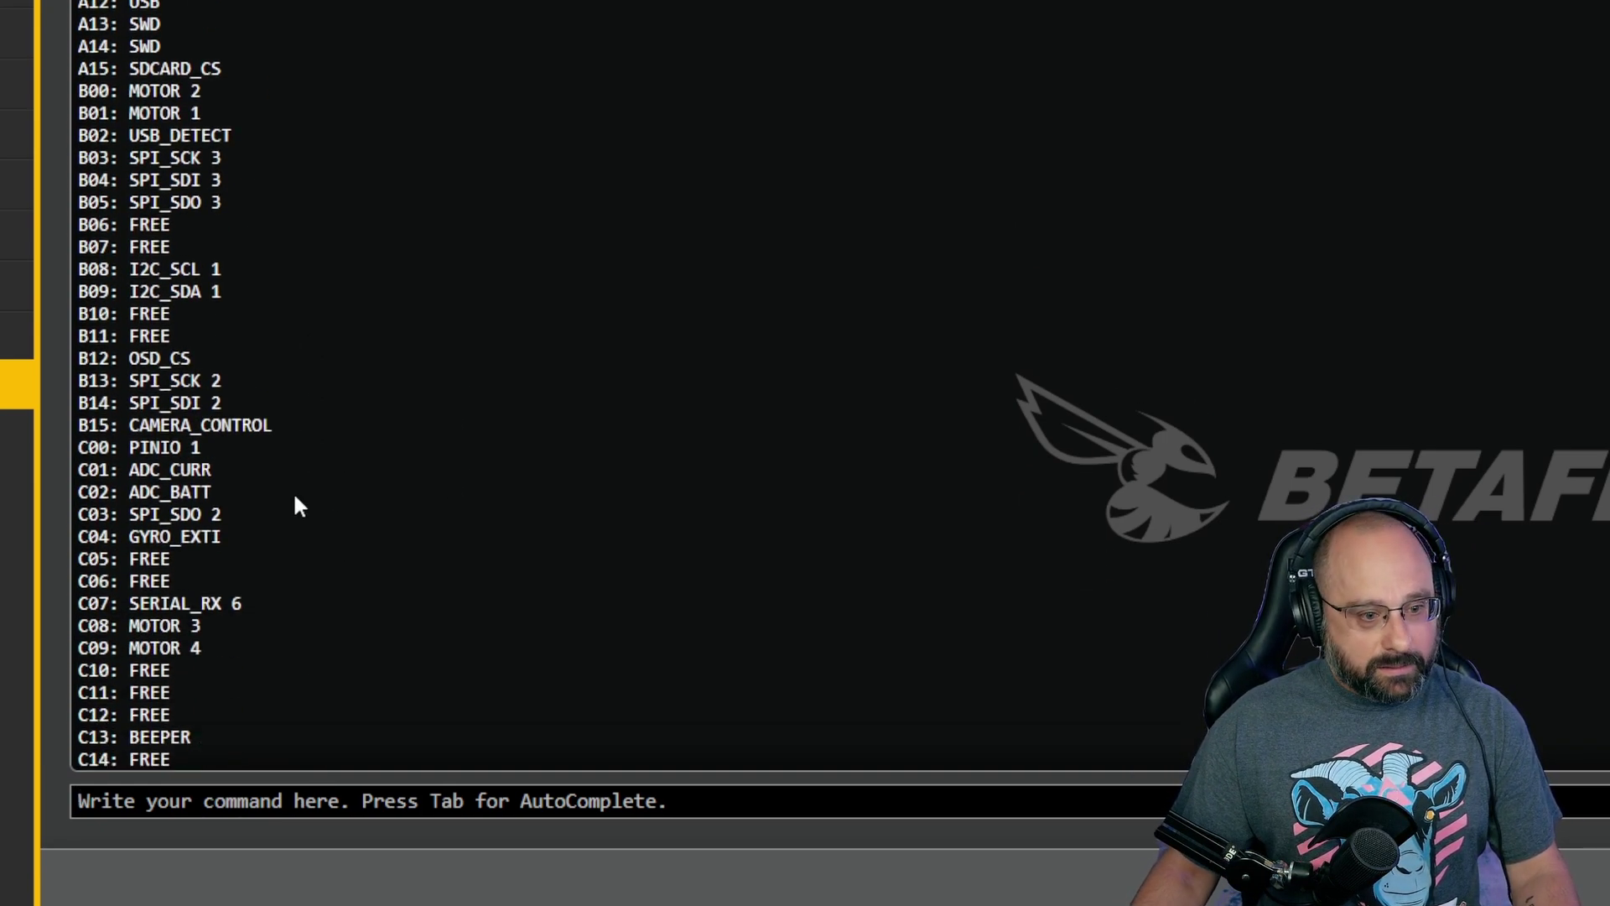
{"action": "left_click_drag", "start_coordinate": [88, 151], "coordinate": [268, 191]}
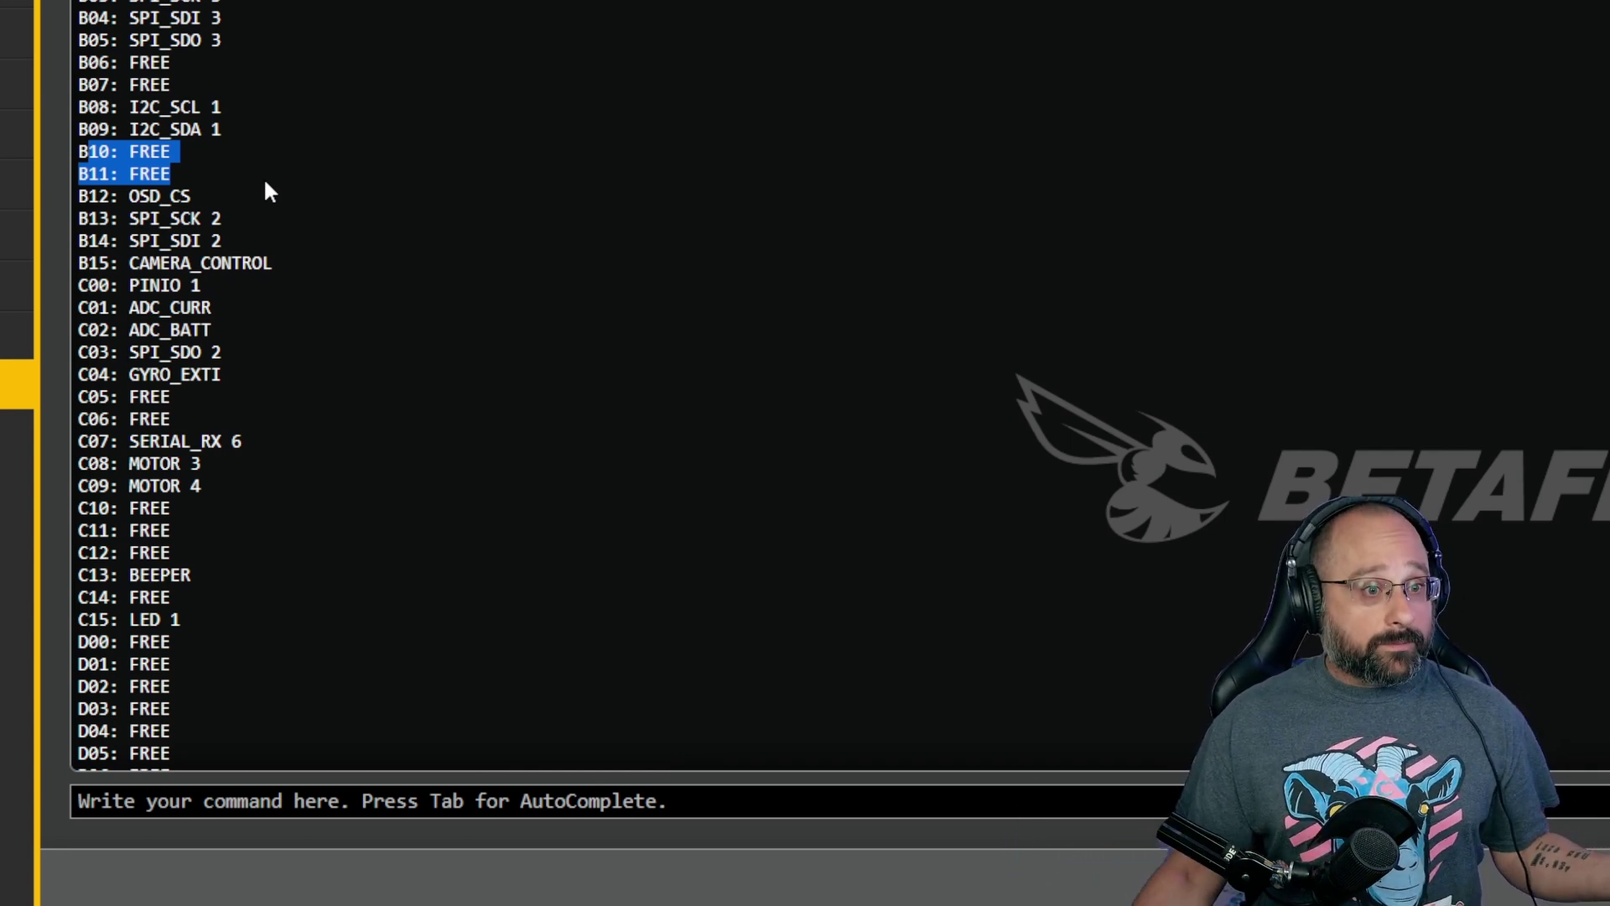
Run 'resource' again and scroll through the pin listing.
{"action": "left_click", "coordinate": [228, 811]}
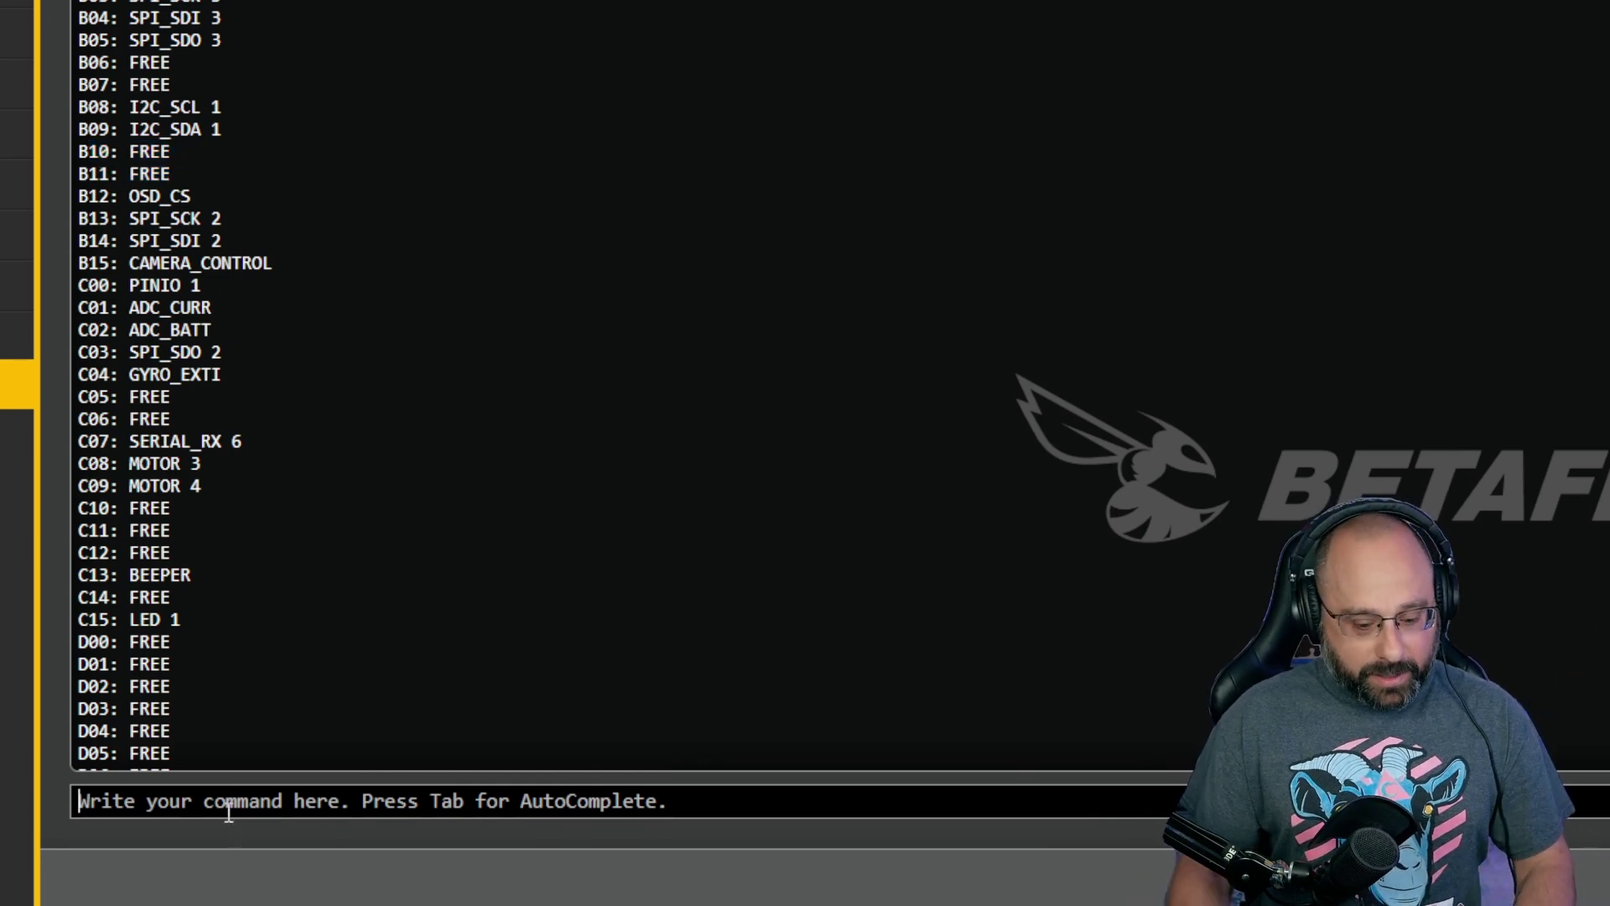
{"action": "type", "text": "resource"}
{"action": "key", "text": "Return"}
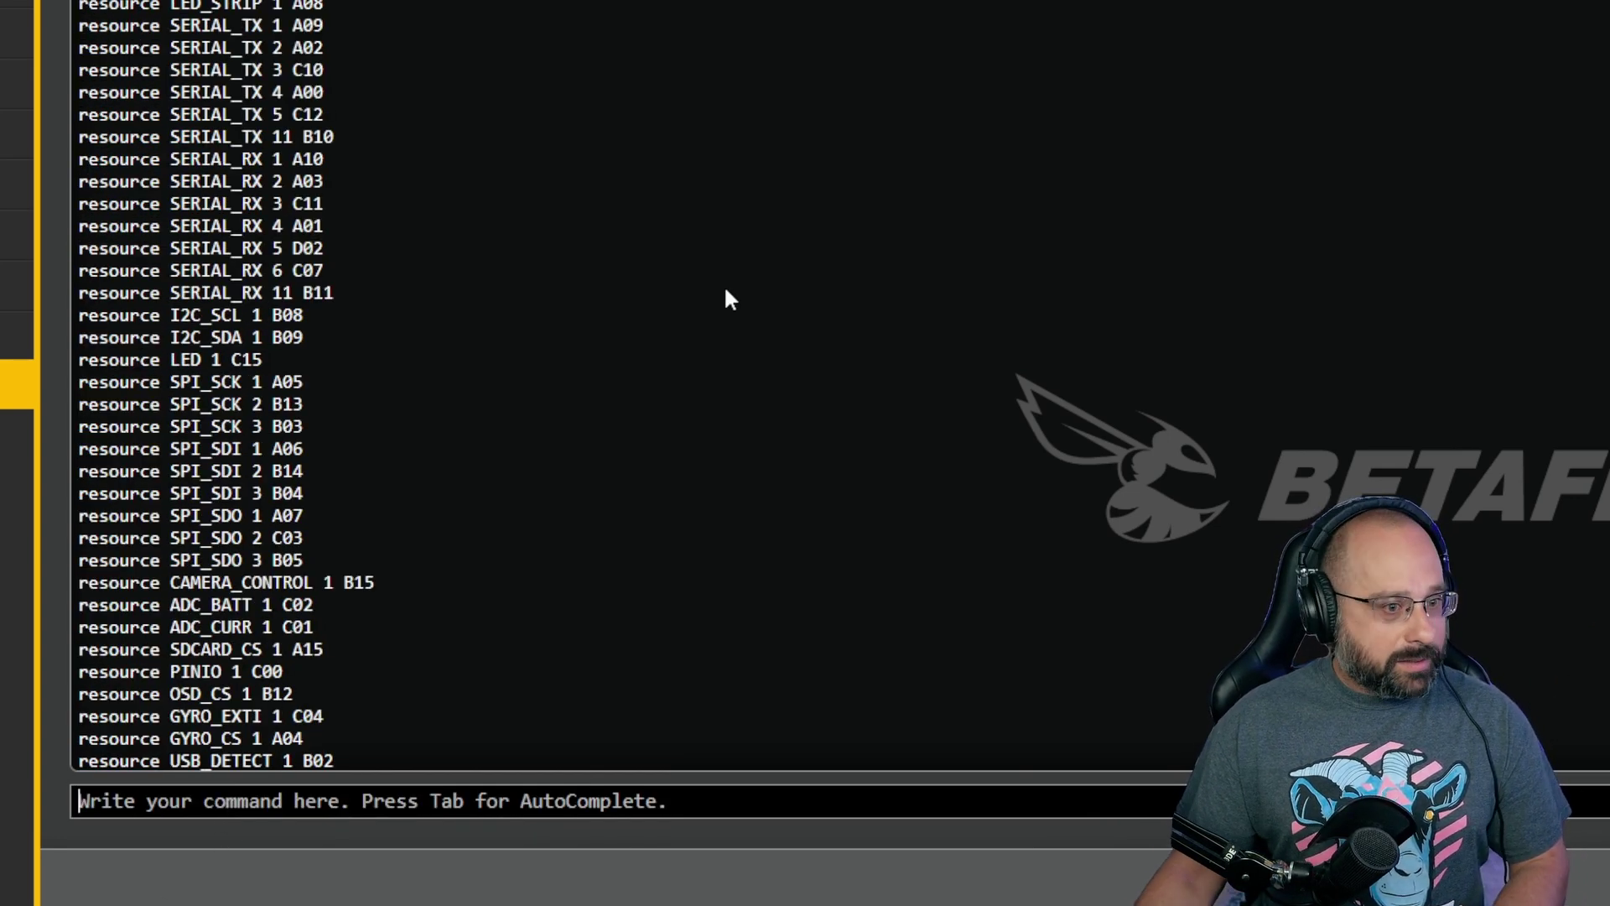
{"action": "scroll", "coordinate": [496, 349], "scroll_direction": "up", "scroll_amount": 8}
{"action": "scroll", "coordinate": [503, 340], "scroll_direction": "down", "scroll_amount": 8}
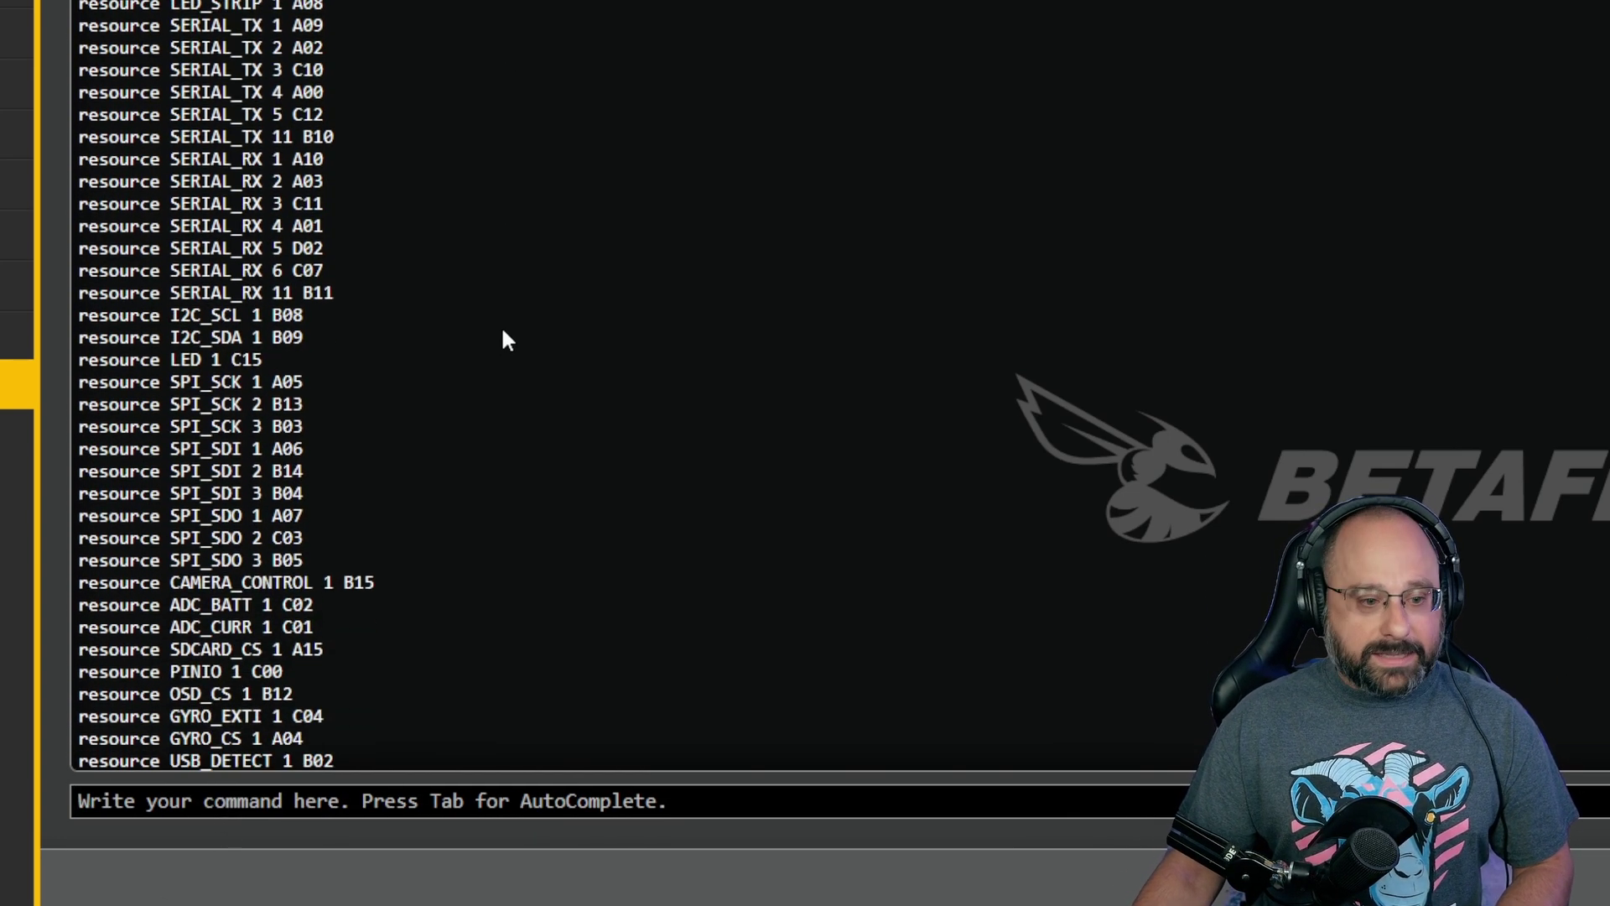
Rerun 'resource show' and select the B10/B11 FREE lines again.
{"action": "type", "text": "resource show"}
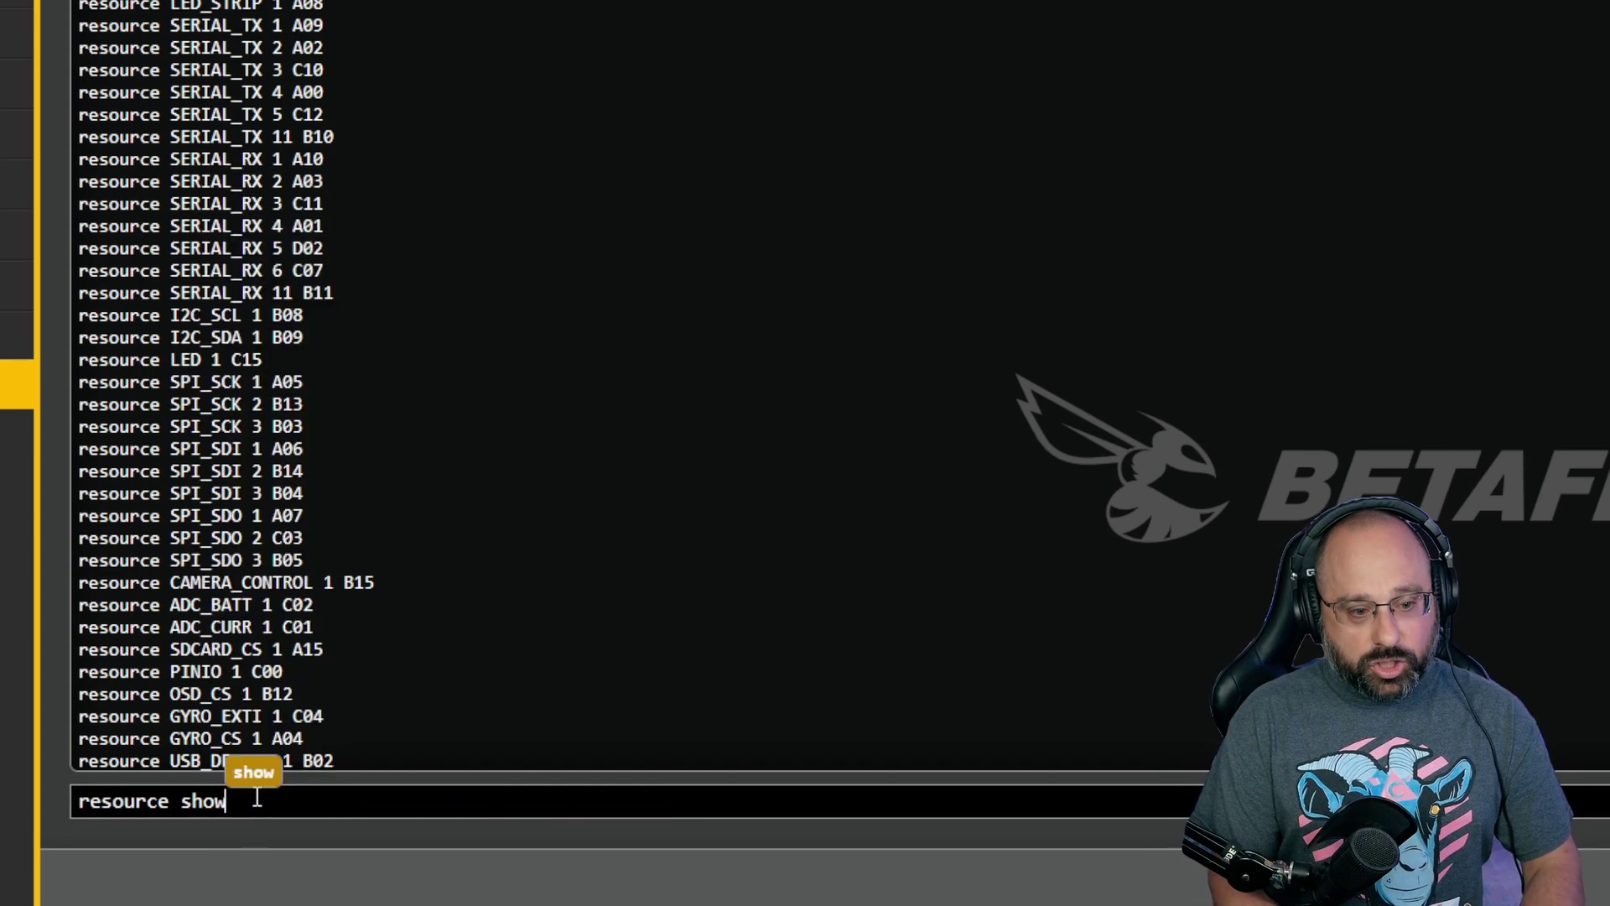
{"action": "key", "text": "Return"}
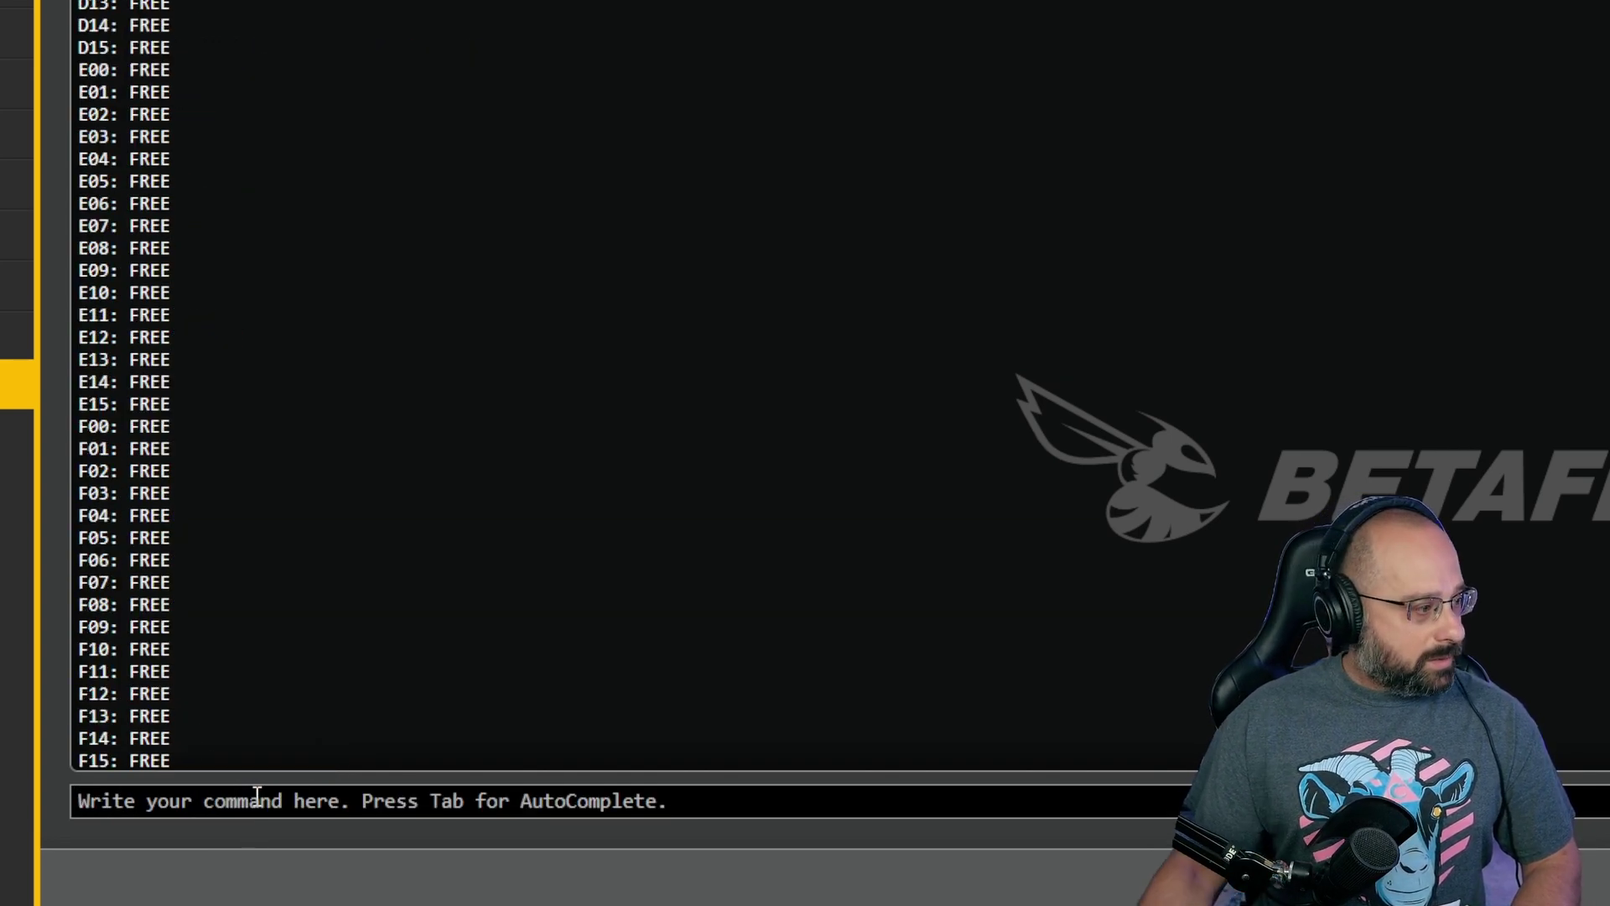
{"action": "scroll", "coordinate": [450, 283], "scroll_direction": "up", "scroll_amount": 10}
{"action": "scroll", "coordinate": [403, 284], "scroll_direction": "up", "scroll_amount": 2}
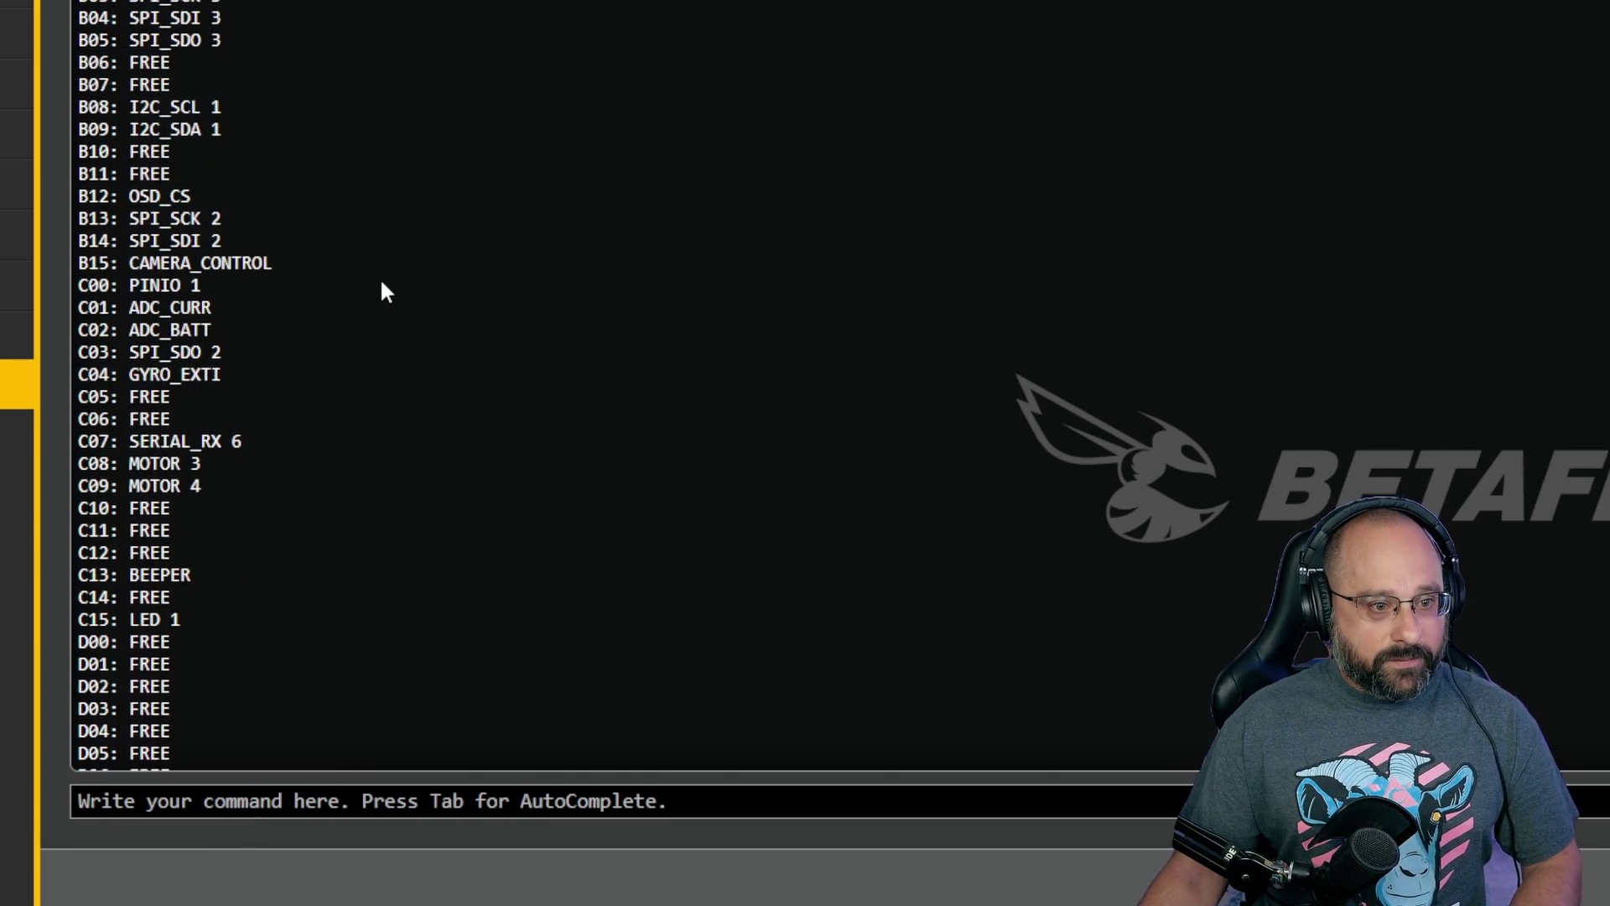
{"action": "left_click_drag", "start_coordinate": [79, 142], "coordinate": [176, 178]}
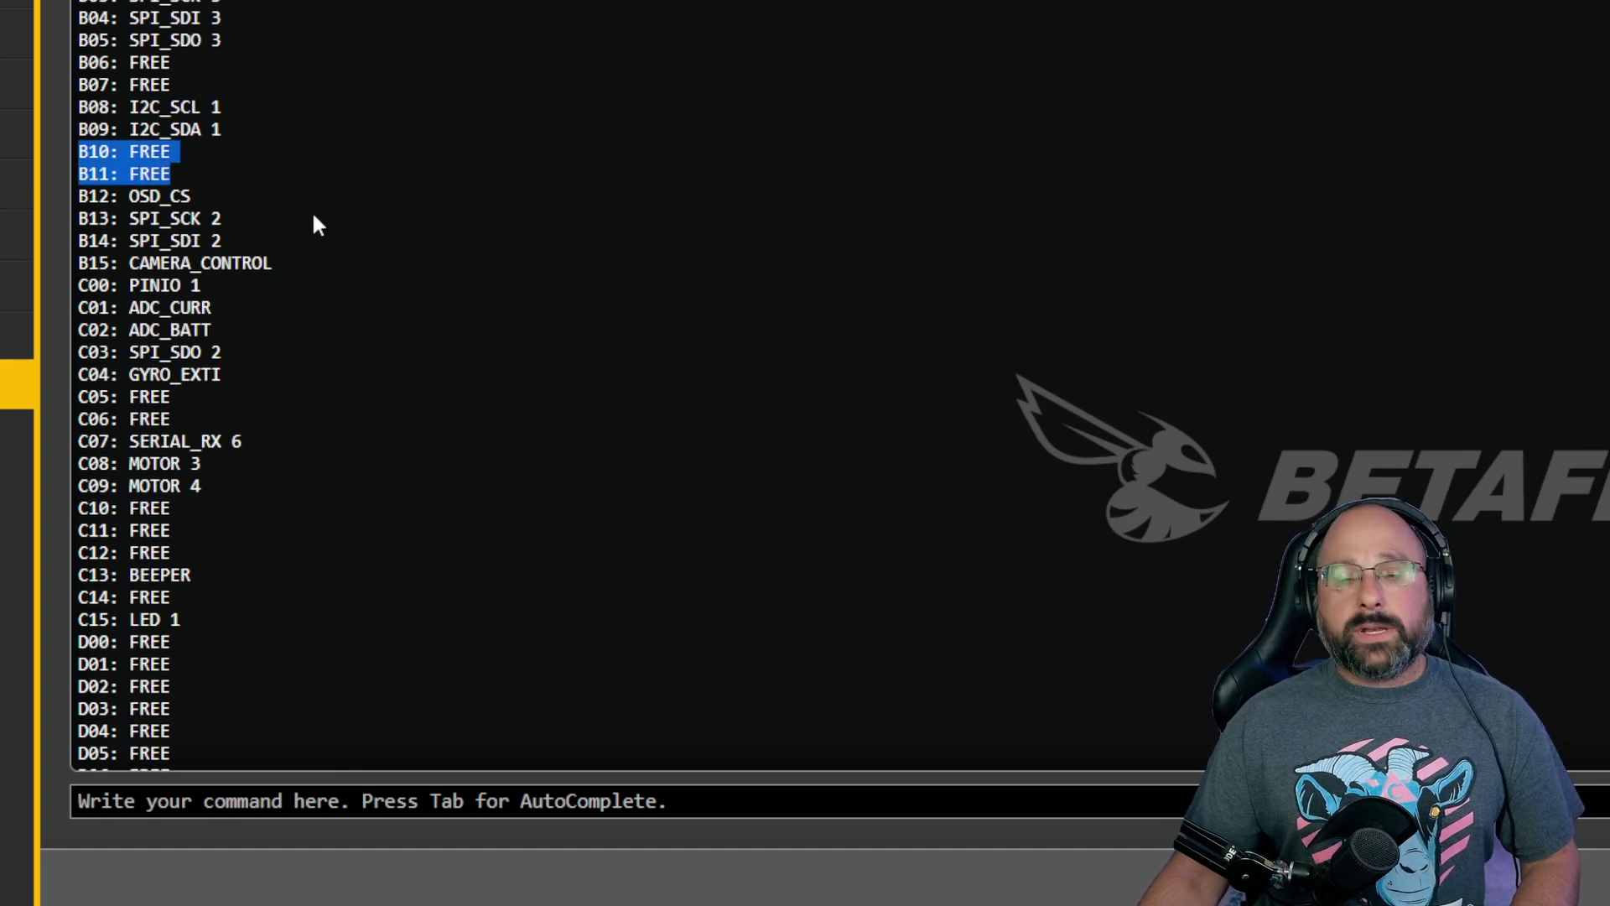
{"action": "scroll", "coordinate": [330, 204], "scroll_direction": "down", "scroll_amount": 3}
{"action": "scroll", "coordinate": [383, 212], "scroll_direction": "down", "scroll_amount": 2}
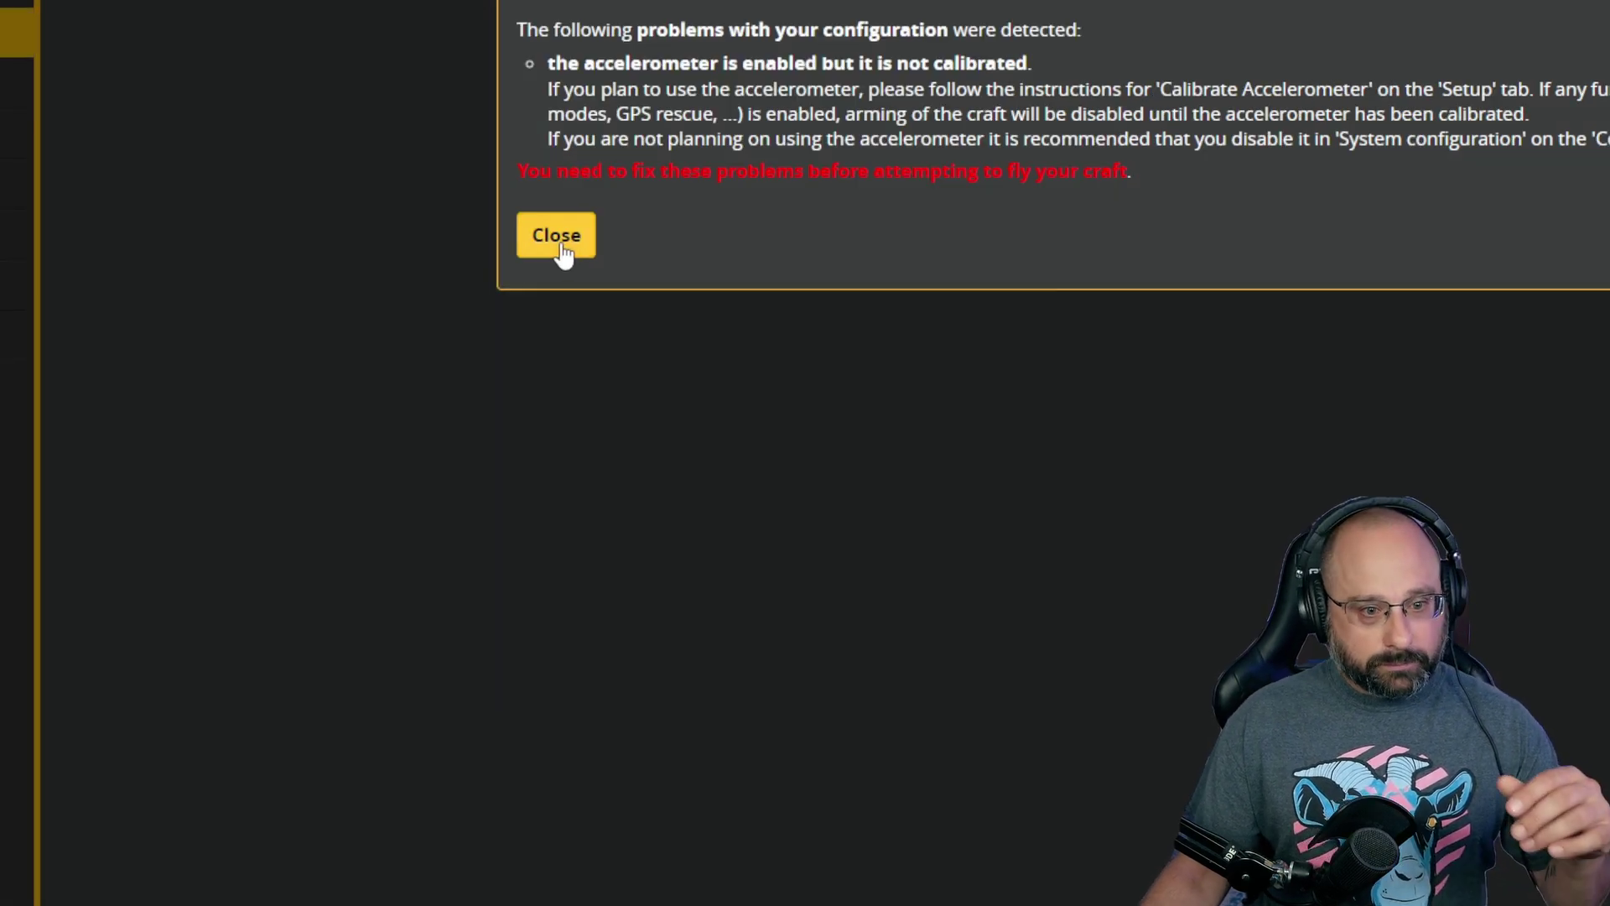
Close the warning, set the Motors tab mixer to OCTO X8, and close the reboot warning.
{"action": "left_click", "coordinate": [556, 238]}
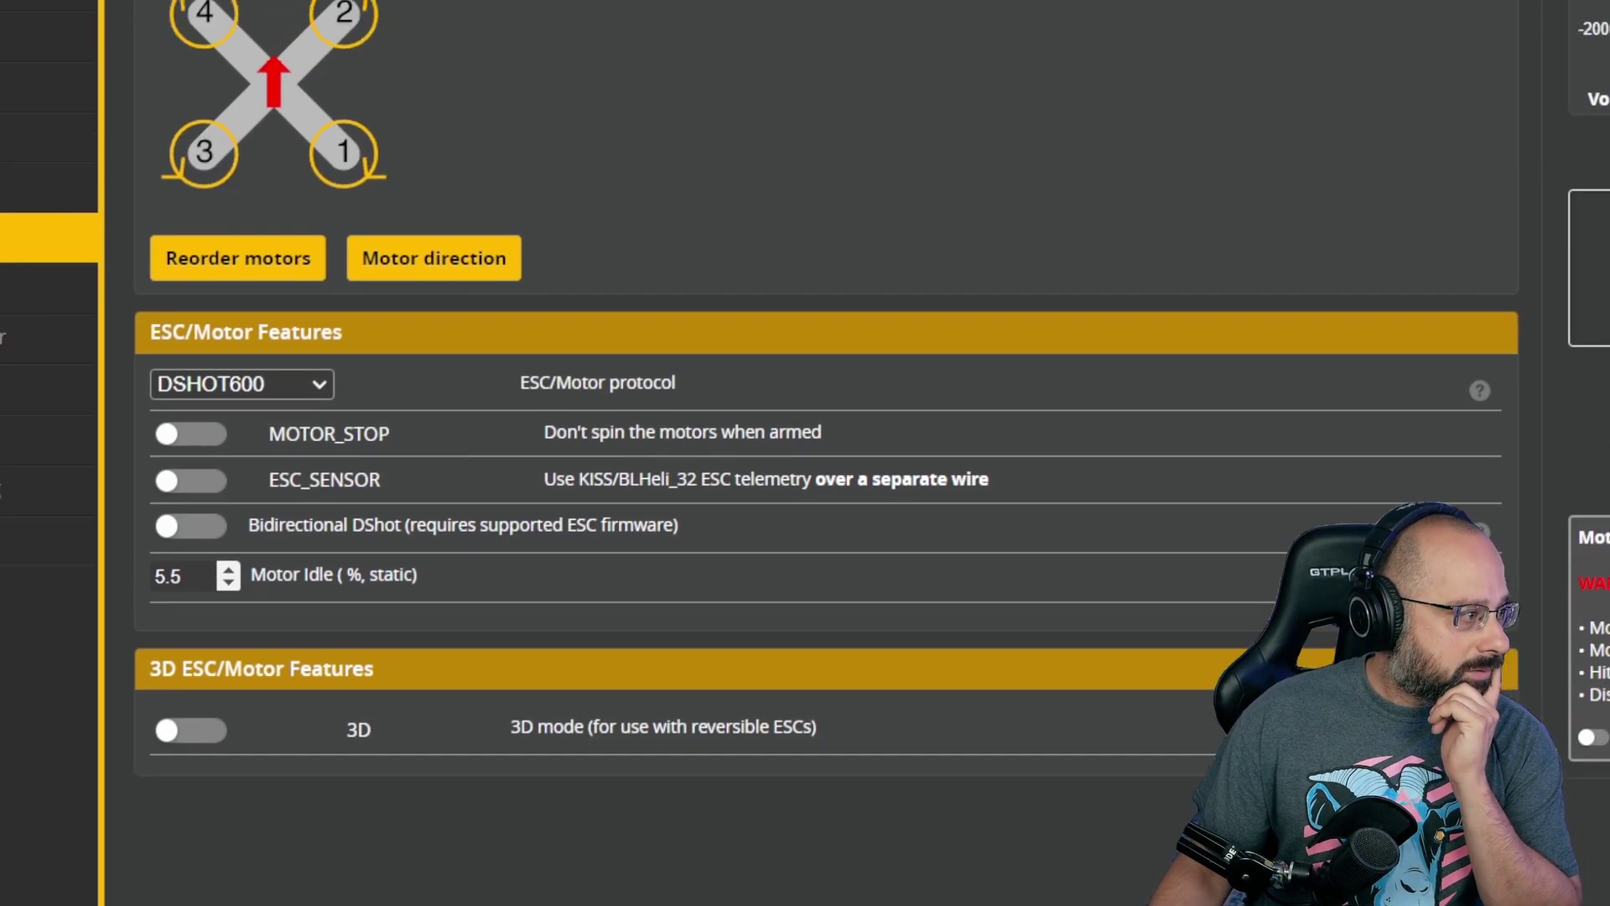
{"action": "left_click", "coordinate": [305, 166]}
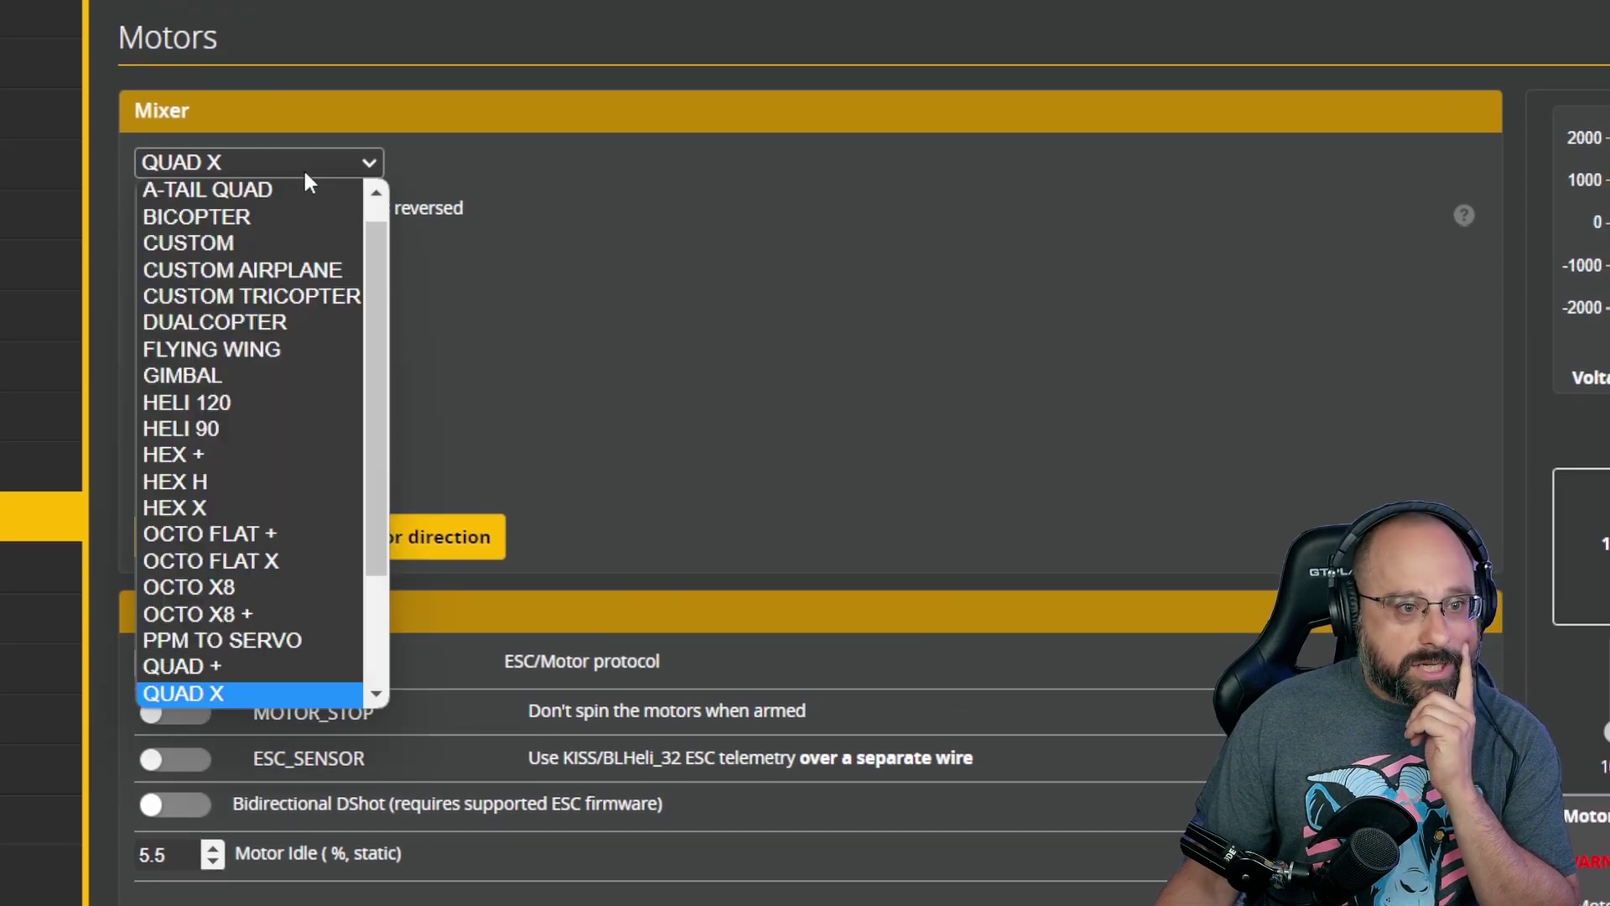
{"action": "left_click", "coordinate": [186, 586]}
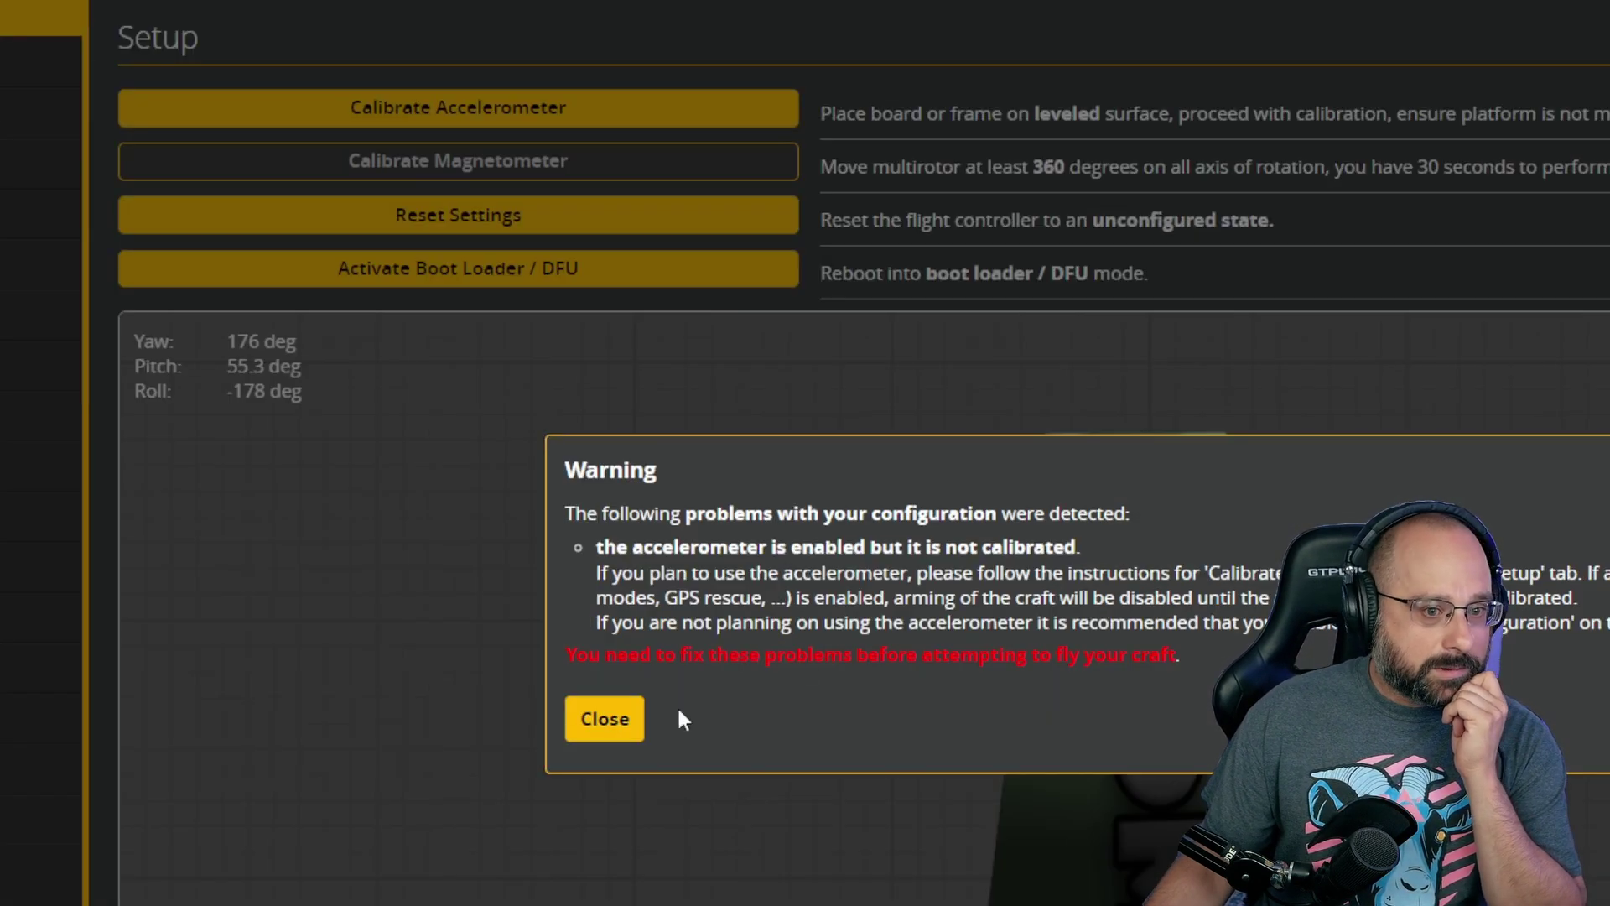
{"action": "left_click", "coordinate": [605, 718]}
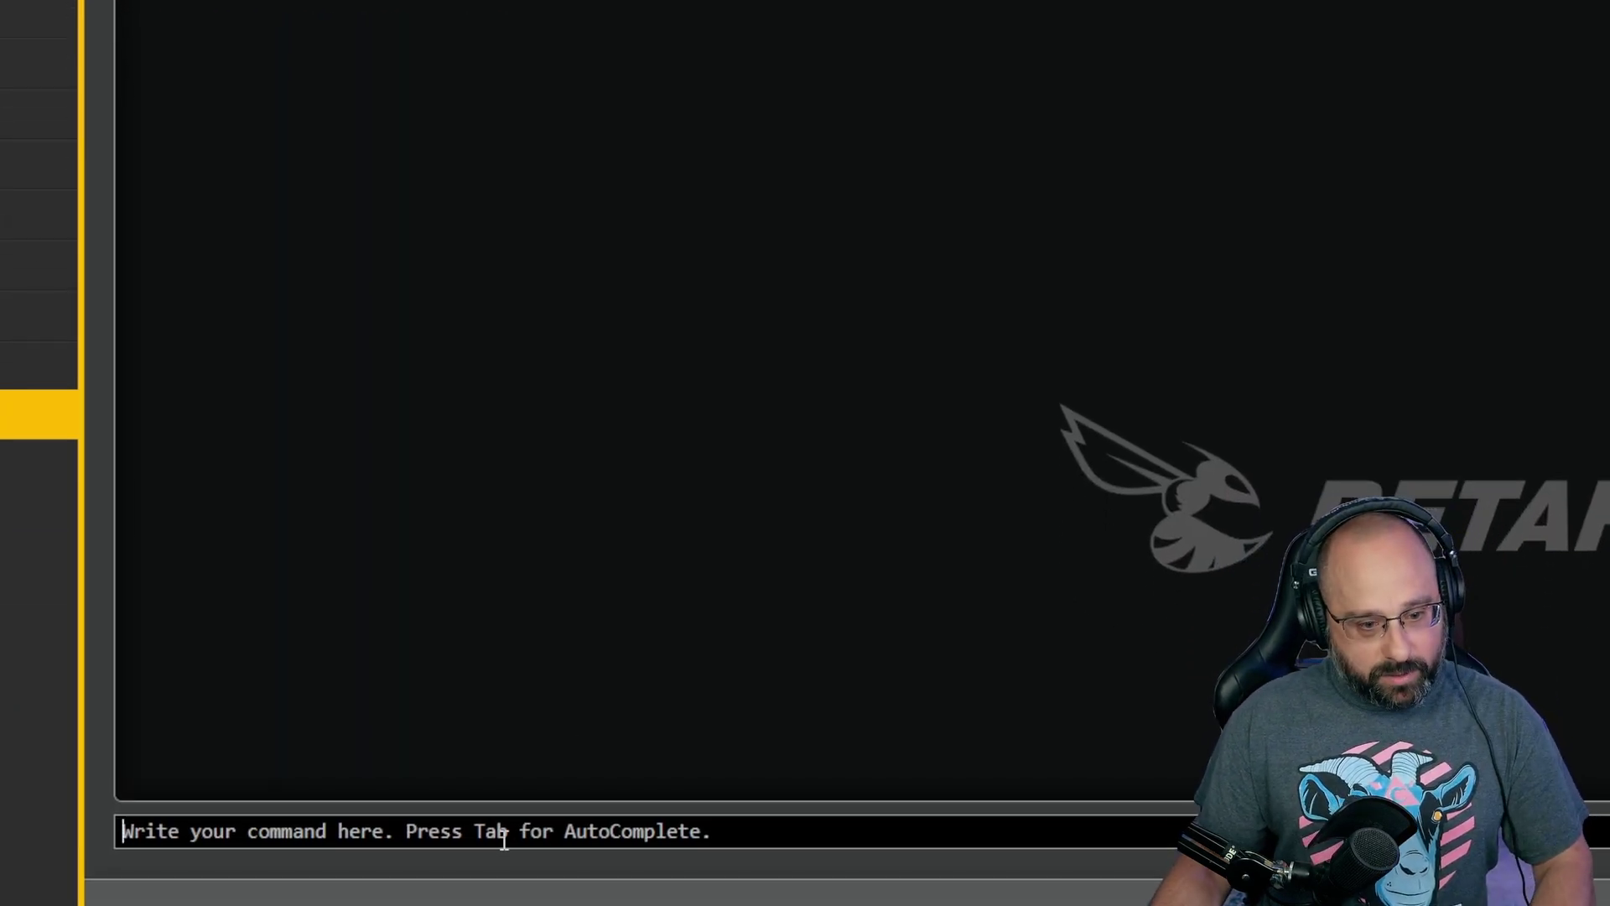
Run 'resource show' and mark the B10 and B11 lines now used by MOTOR 7 and 8.
{"action": "type", "text": "resource show"}
{"action": "key", "text": "Return"}
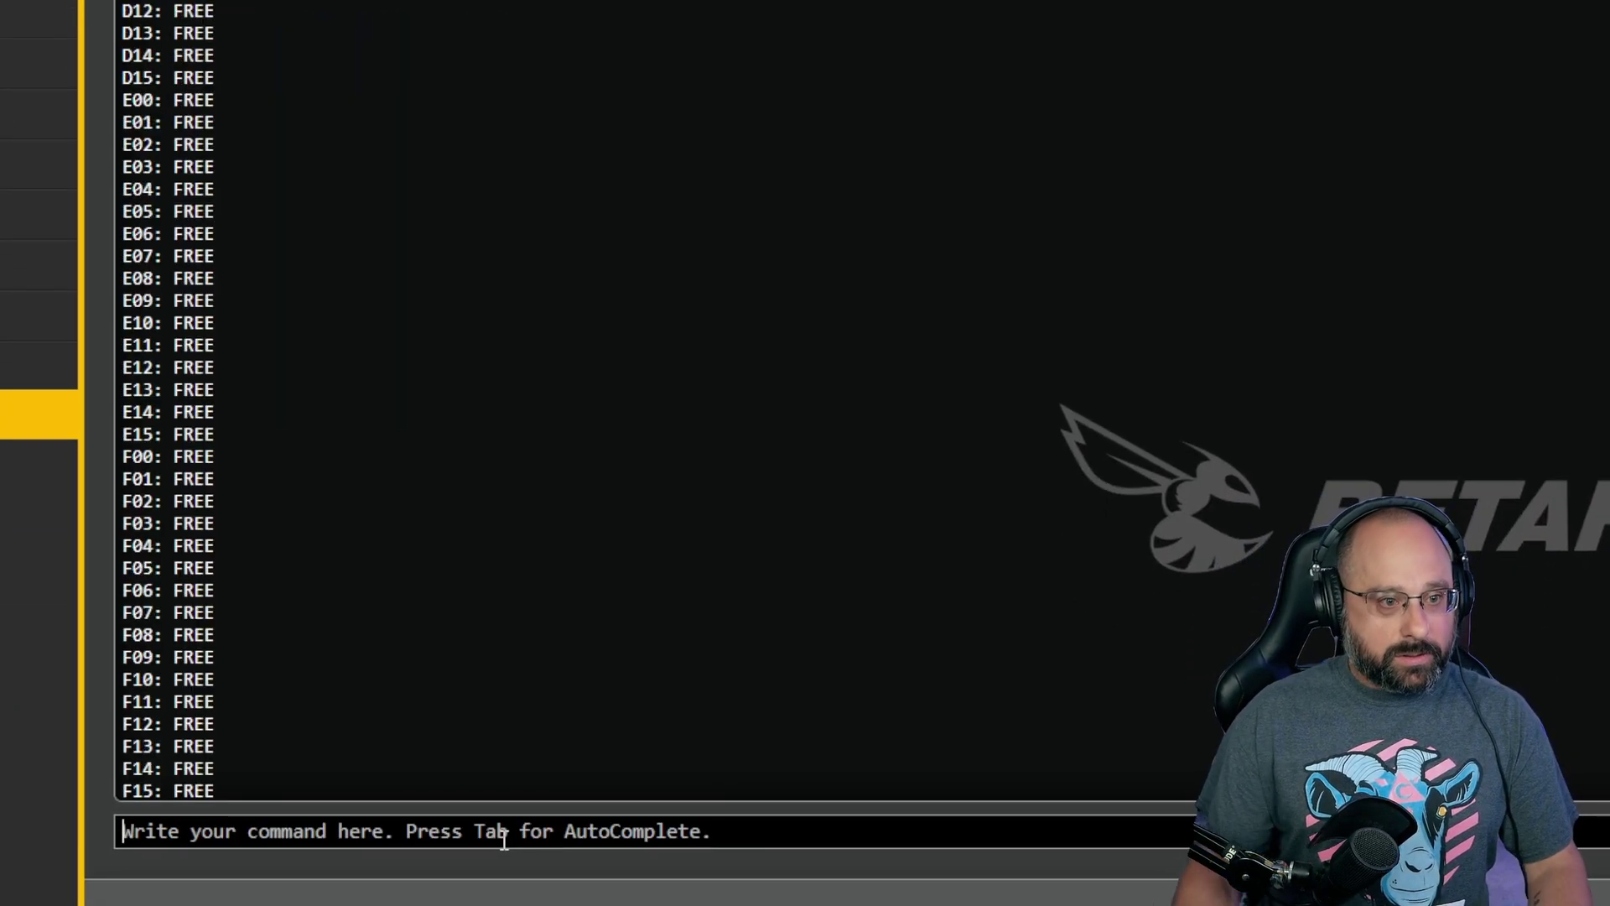
{"action": "scroll", "coordinate": [364, 10], "scroll_direction": "up", "scroll_amount": 10}
{"action": "scroll", "coordinate": [364, 14], "scroll_direction": "up", "scroll_amount": 5}
{"action": "scroll", "coordinate": [363, 34], "scroll_direction": "down", "scroll_amount": 1}
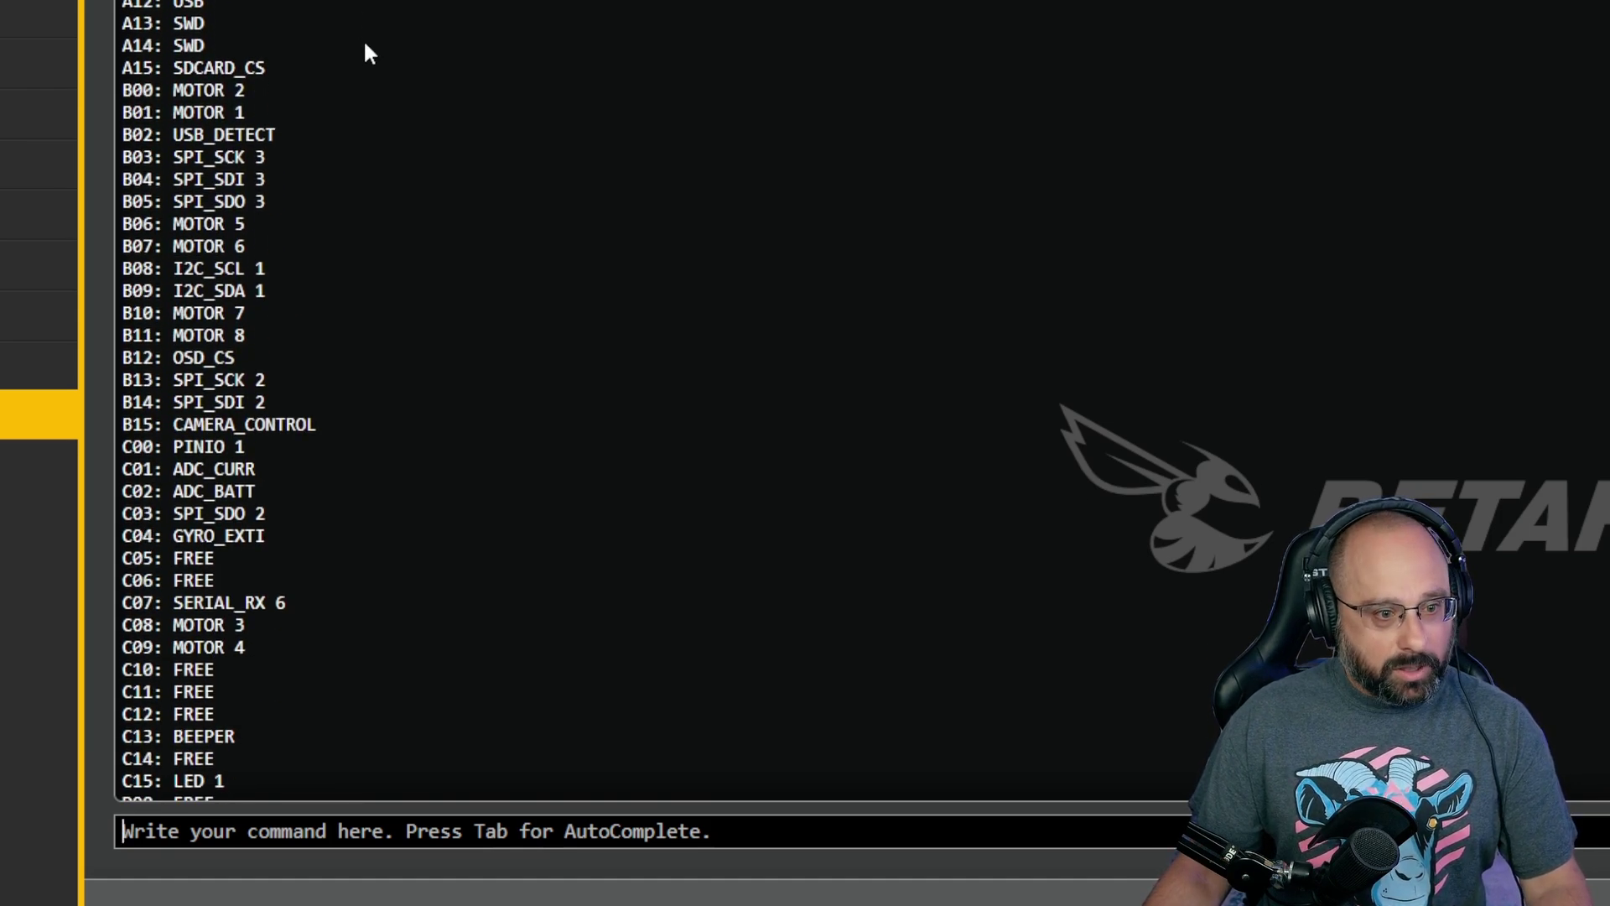
{"action": "left_click_drag", "start_coordinate": [124, 315], "coordinate": [285, 337]}
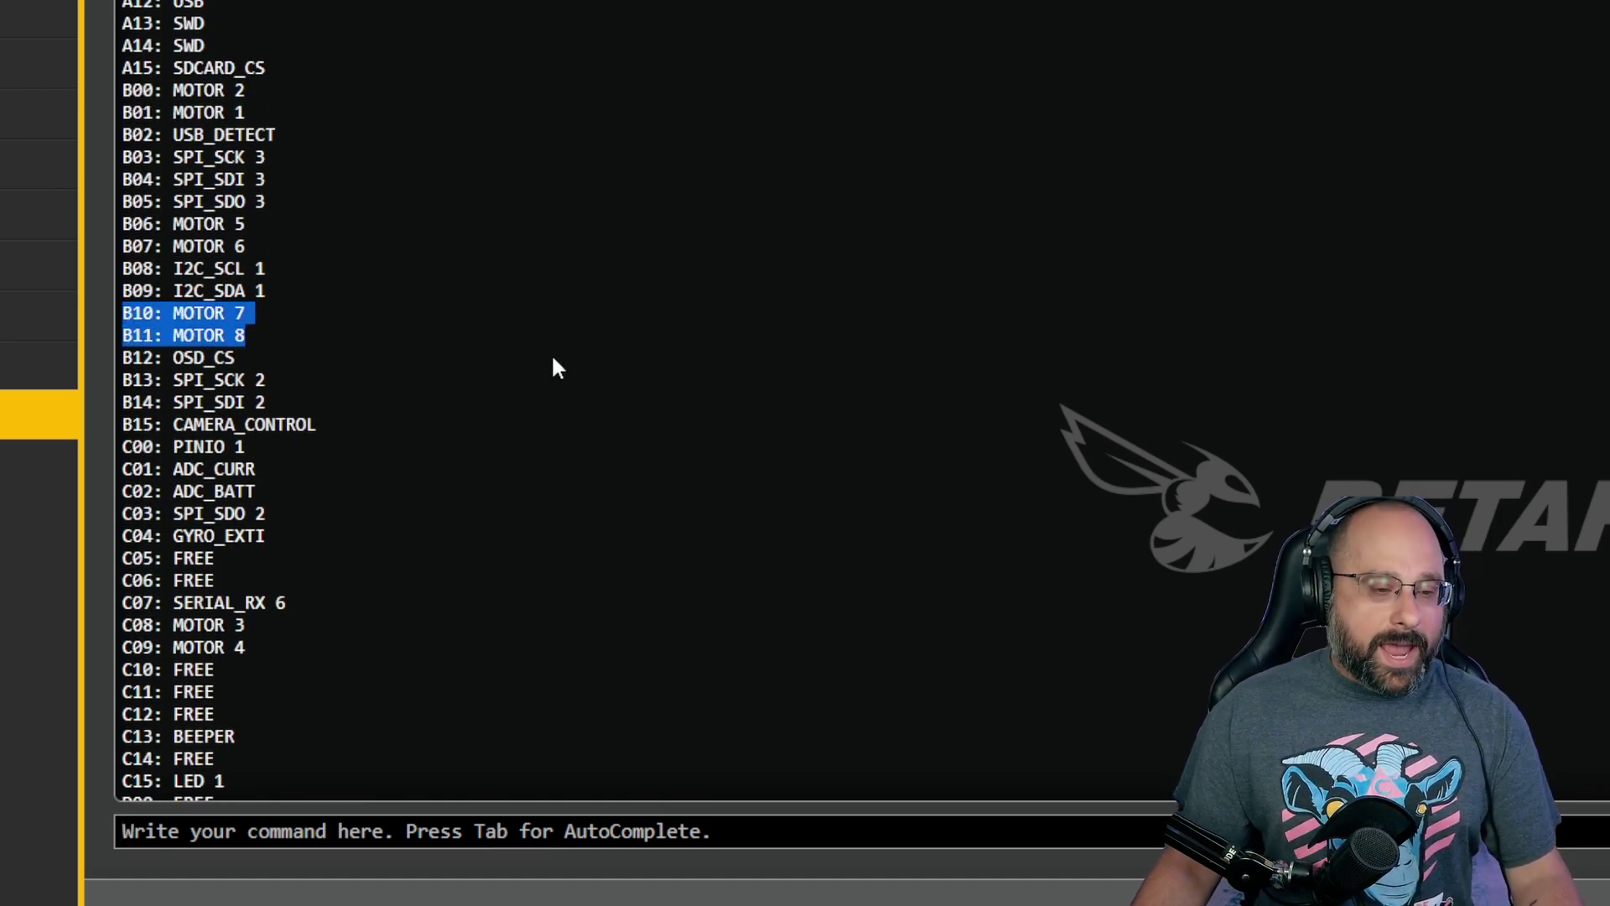
{"action": "scroll", "coordinate": [550, 356], "scroll_direction": "down", "scroll_amount": 16}
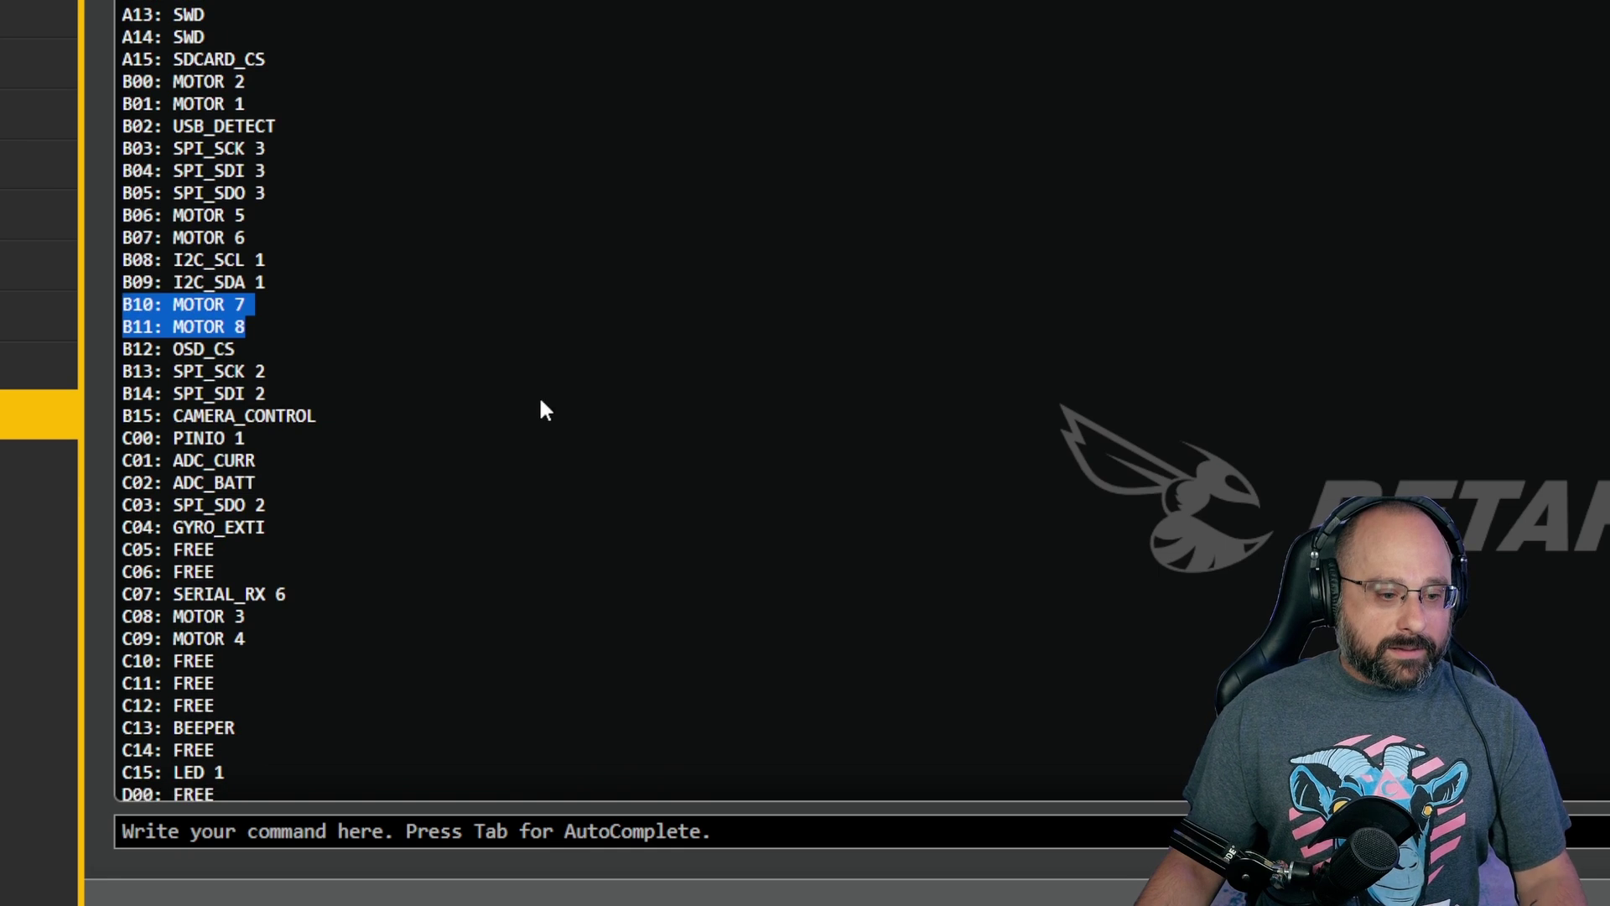
Focus the command line and scroll back through the pin listing.
{"action": "left_click", "coordinate": [287, 826]}
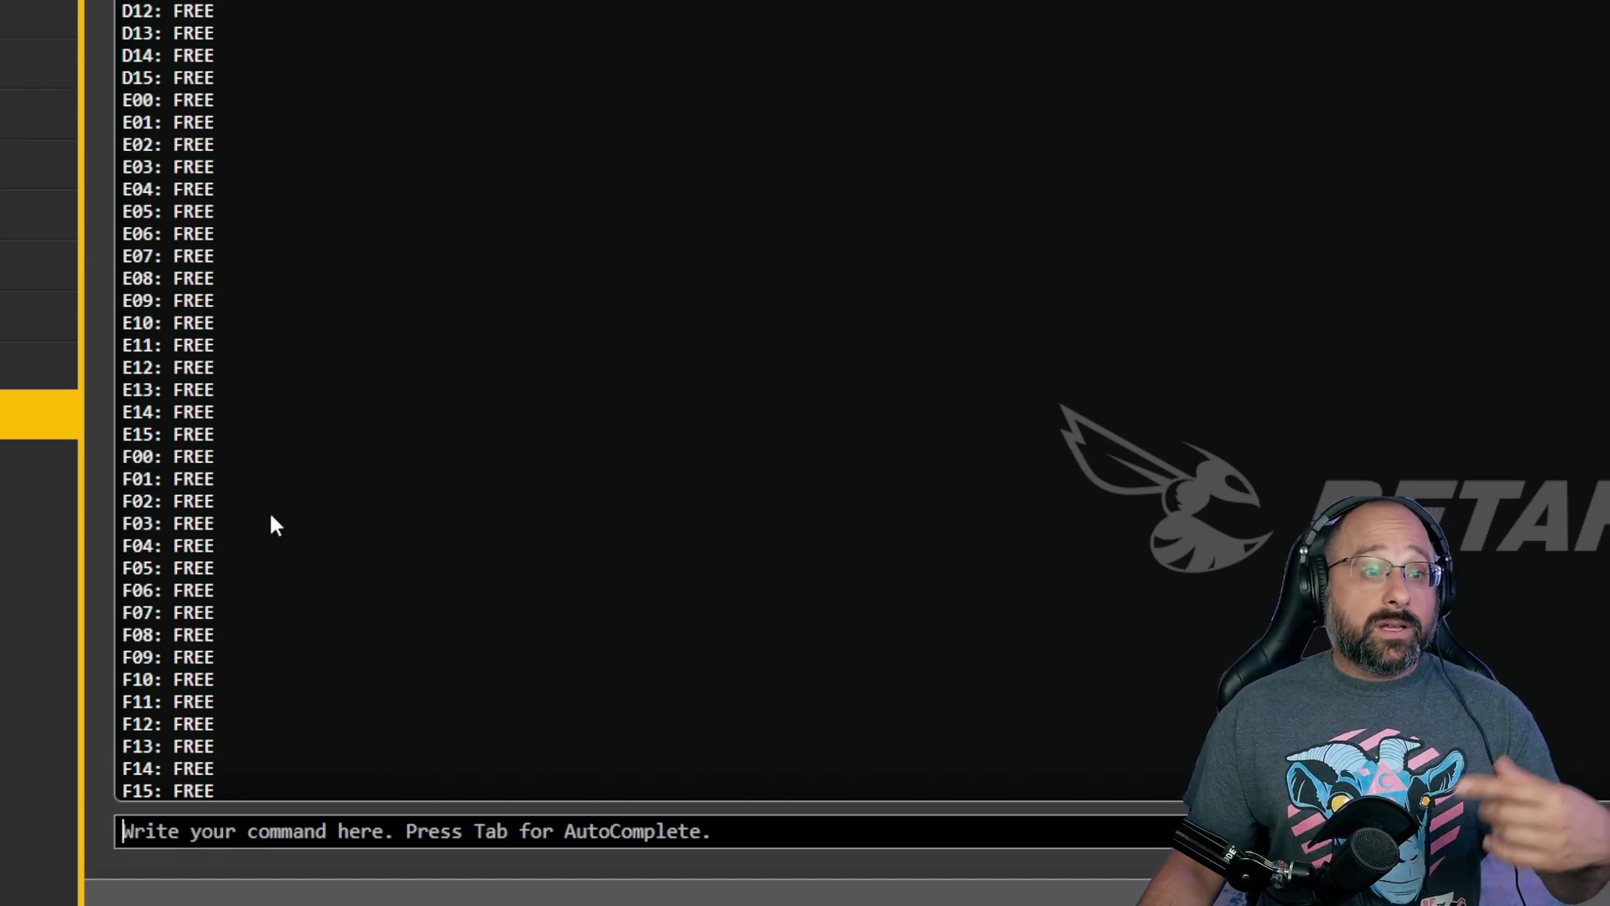
{"action": "scroll", "coordinate": [270, 510], "scroll_direction": "up", "scroll_amount": 17}
{"action": "scroll", "coordinate": [277, 510], "scroll_direction": "up", "scroll_amount": 1}
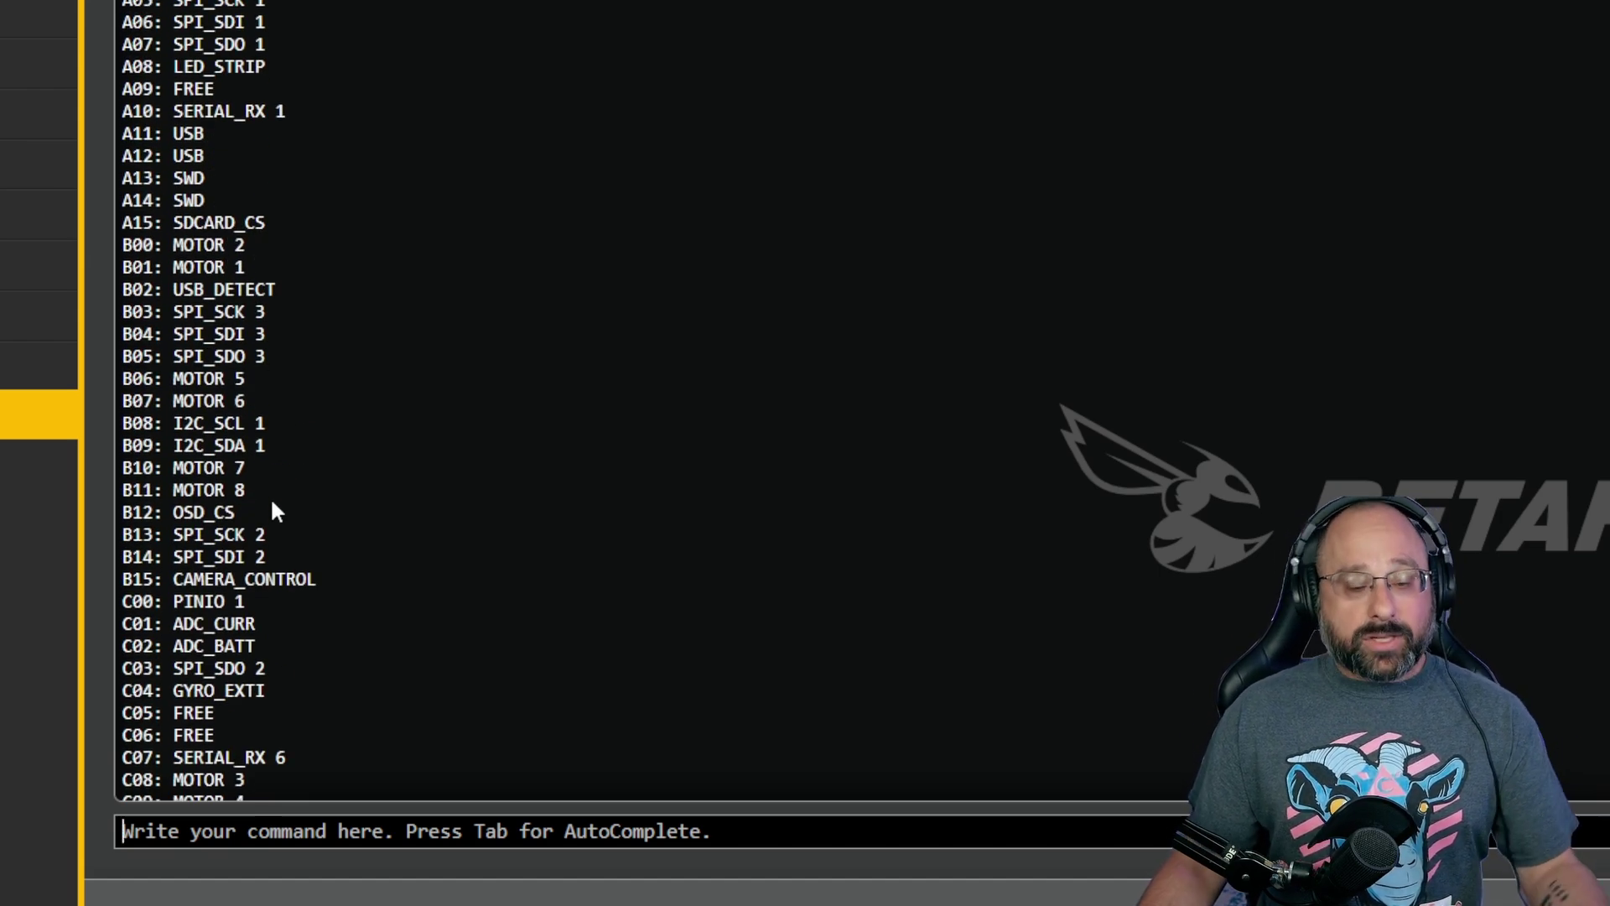
{"action": "scroll", "coordinate": [276, 510], "scroll_direction": "down", "scroll_amount": 5}
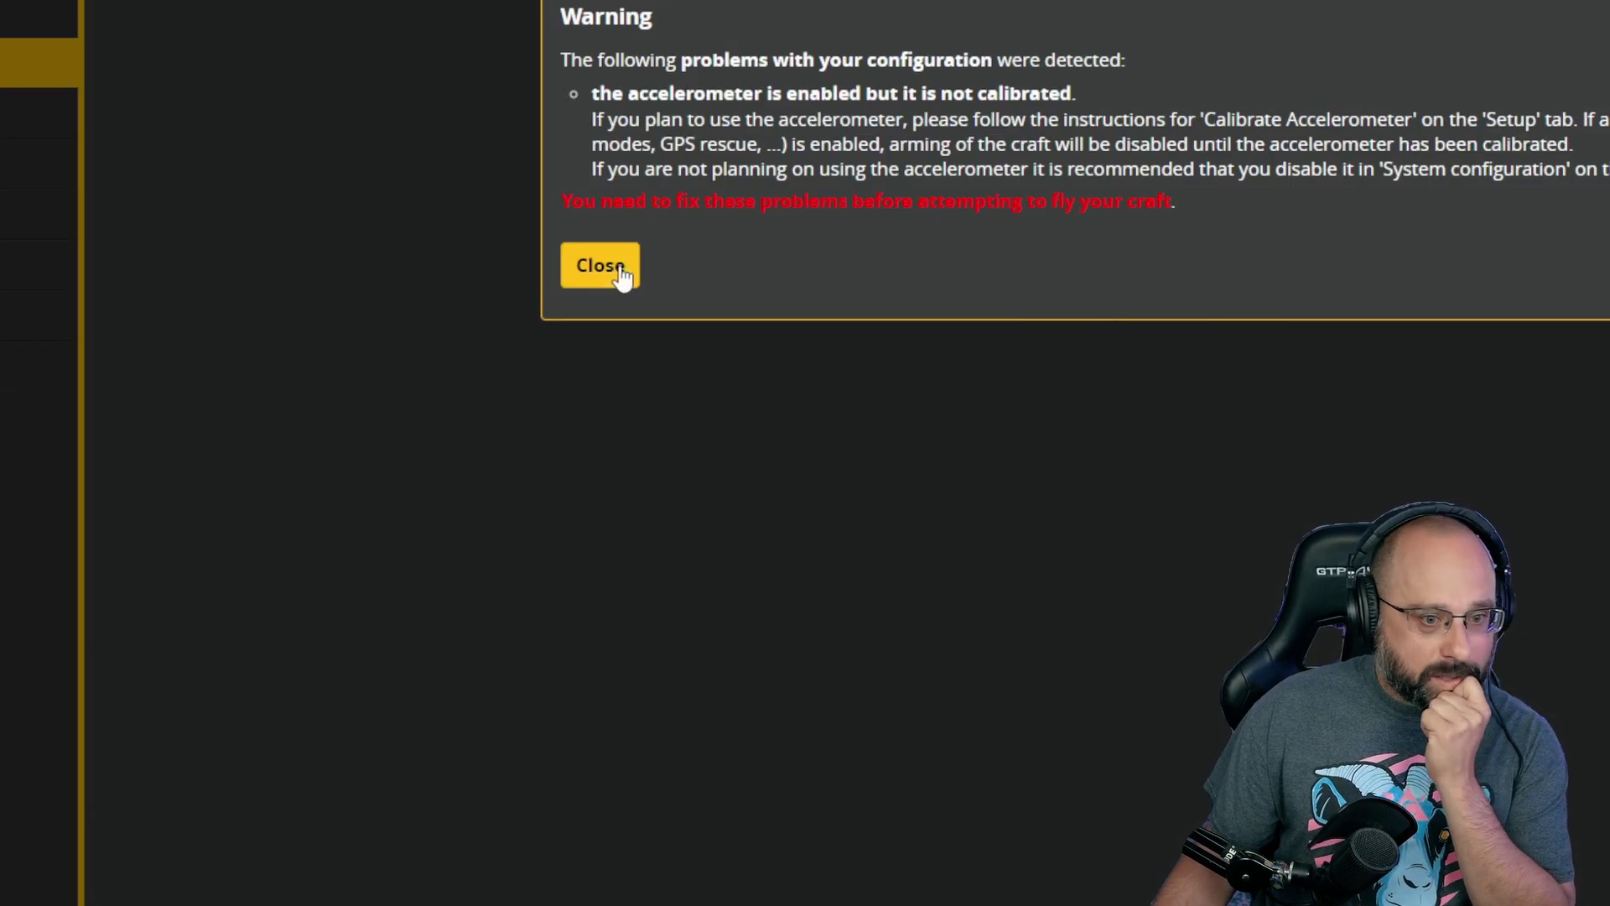
Switch the mixer from OCTO X8 back to QUAD X, closing the warnings before and after.
{"action": "left_click", "coordinate": [617, 273]}
{"action": "left_click", "coordinate": [243, 2]}
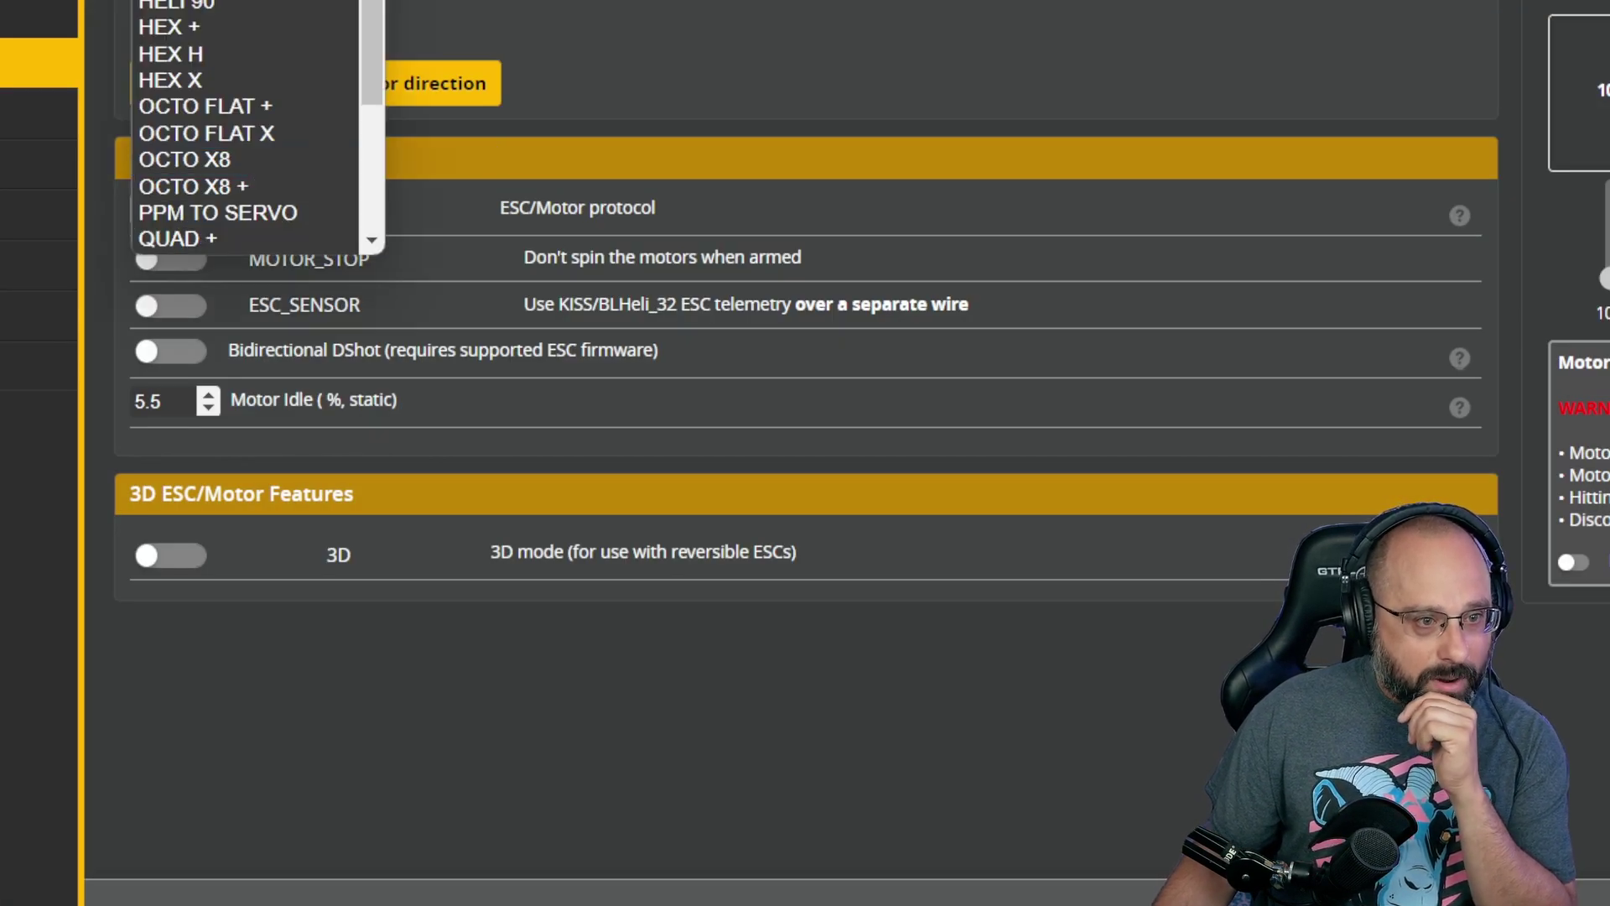
{"action": "scroll", "coordinate": [238, 218], "scroll_direction": "down", "scroll_amount": 3}
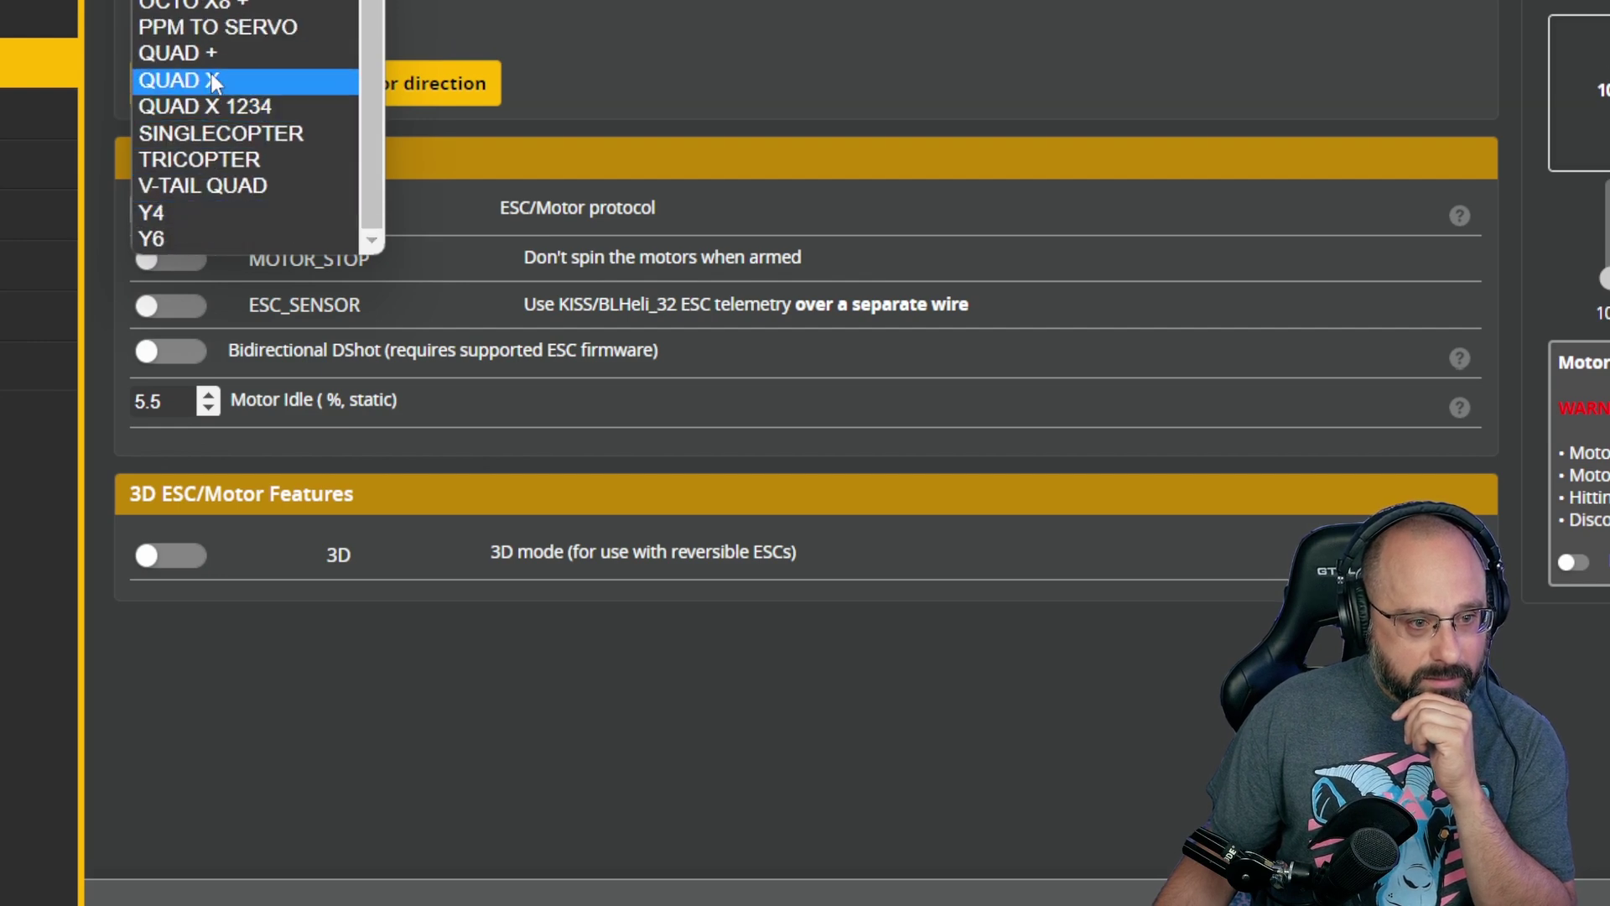
{"action": "left_click", "coordinate": [210, 75]}
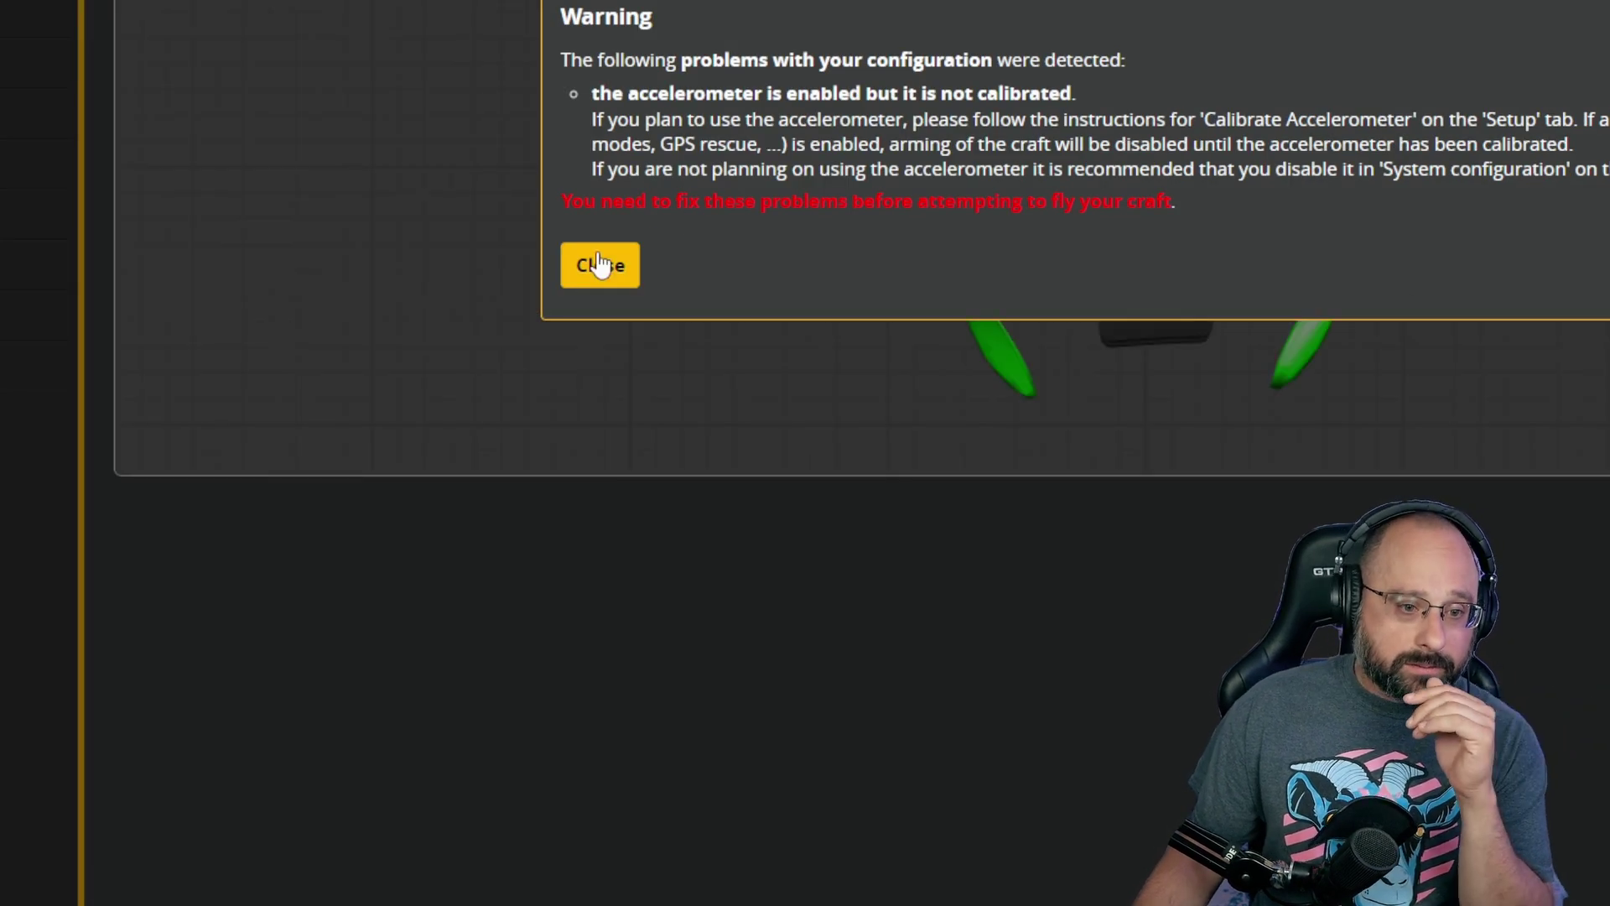
{"action": "left_click", "coordinate": [596, 263]}
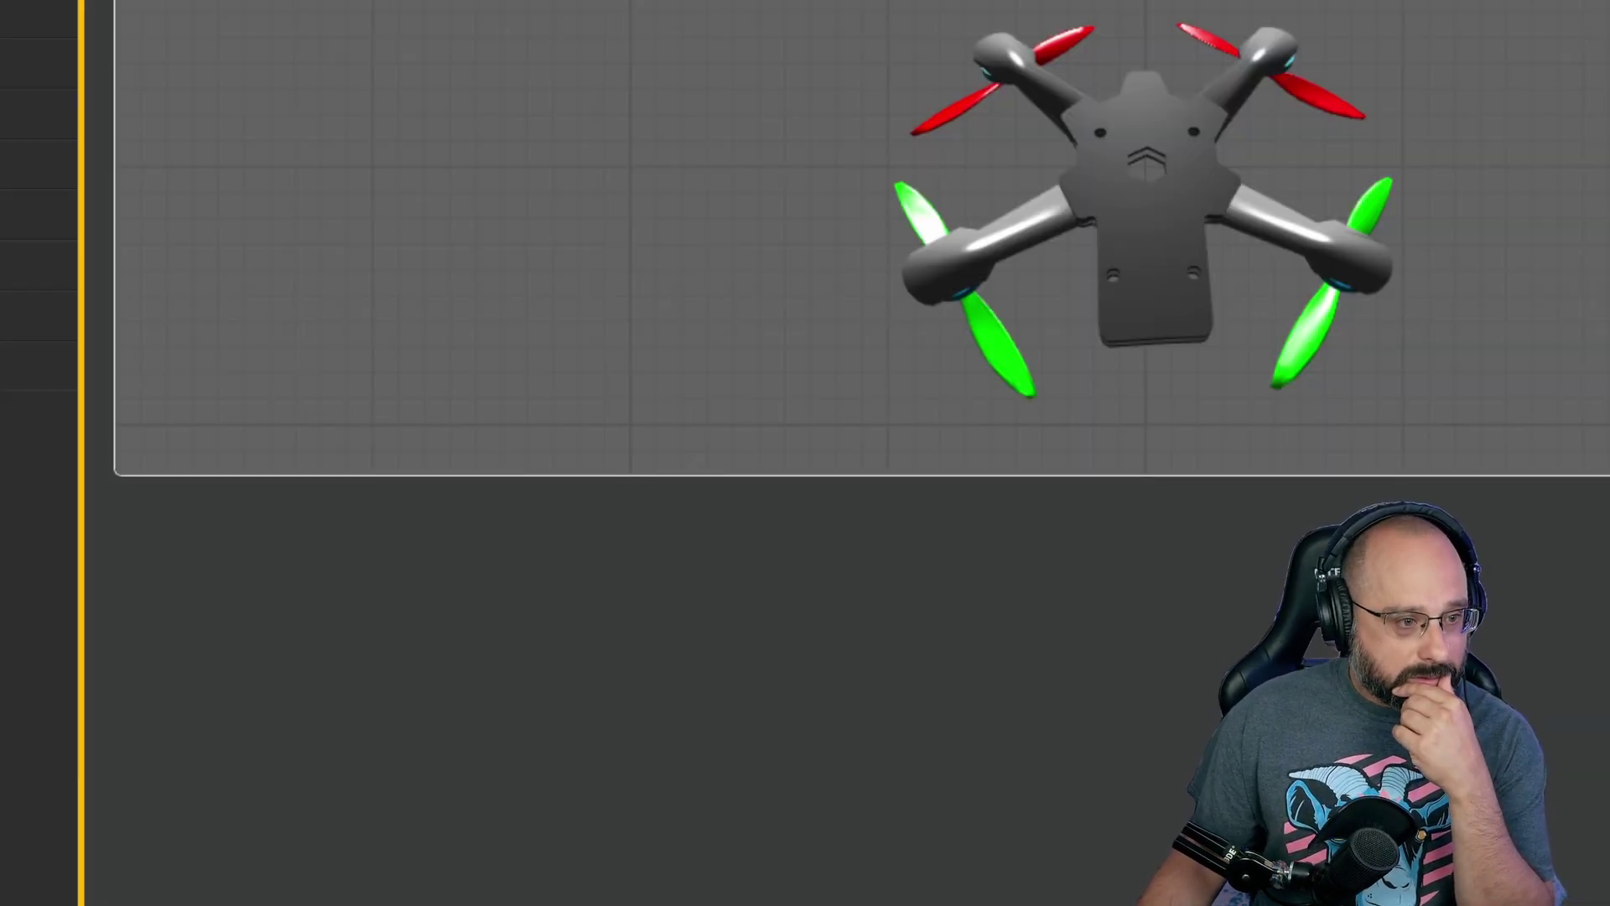
Enable SOFTSERIAL under Configuration's Other Features, close the post-reboot warning, and return to the CLI.
{"action": "left_click", "coordinate": [38, 264]}
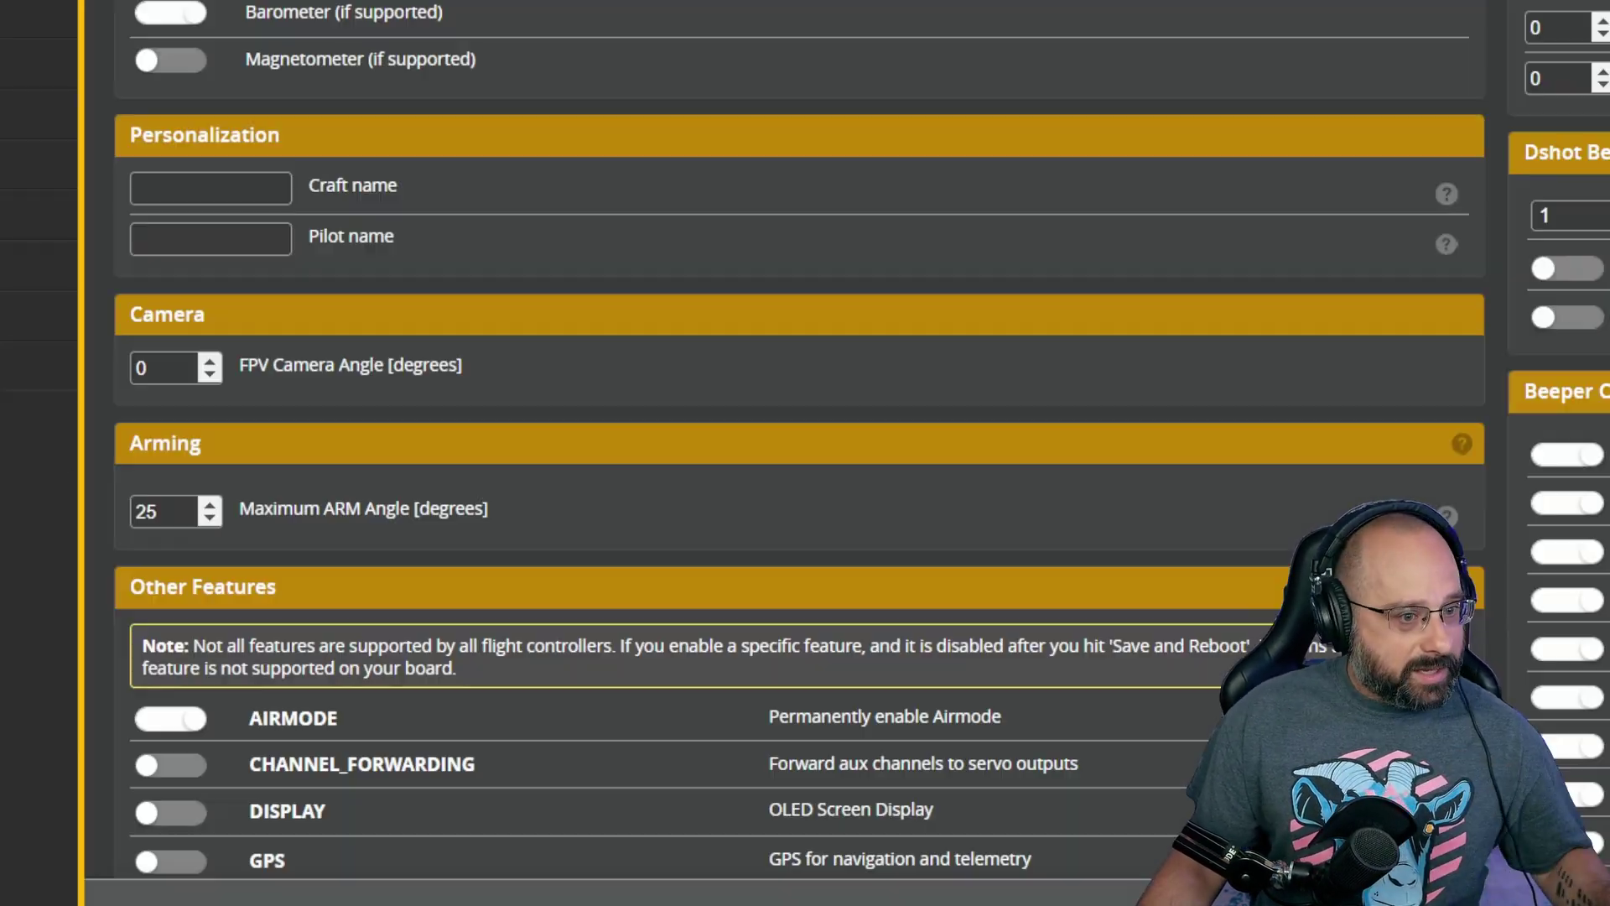
{"action": "scroll", "coordinate": [656, 543], "scroll_direction": "down", "scroll_amount": 7}
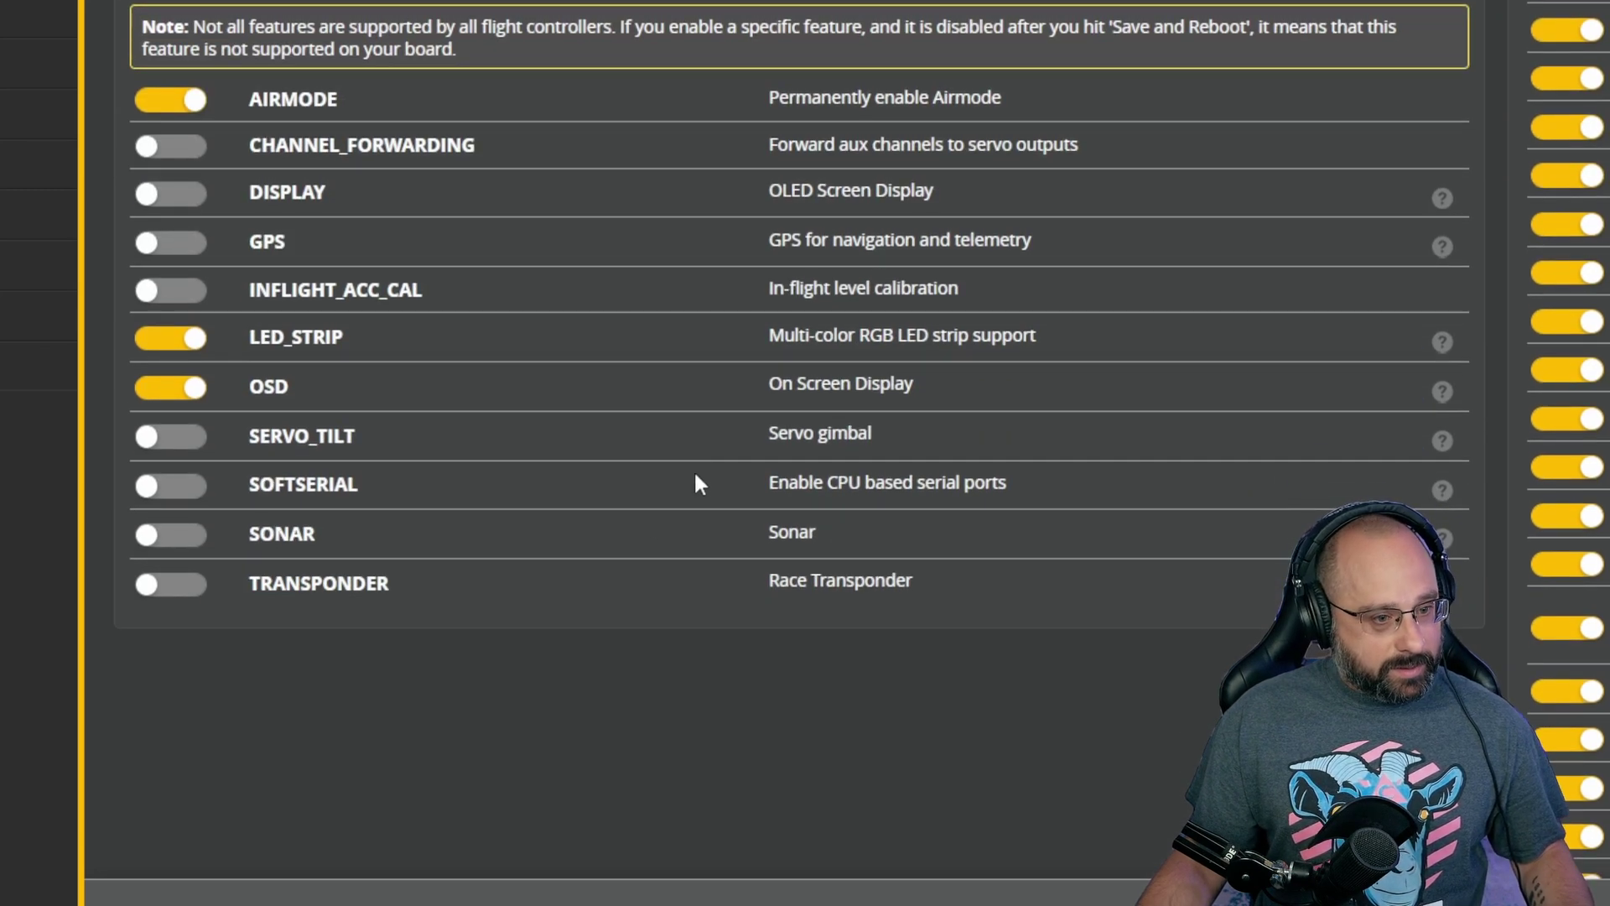
{"action": "left_click", "coordinate": [190, 501]}
{"action": "scroll", "coordinate": [587, 540], "scroll_direction": "down", "scroll_amount": 1}
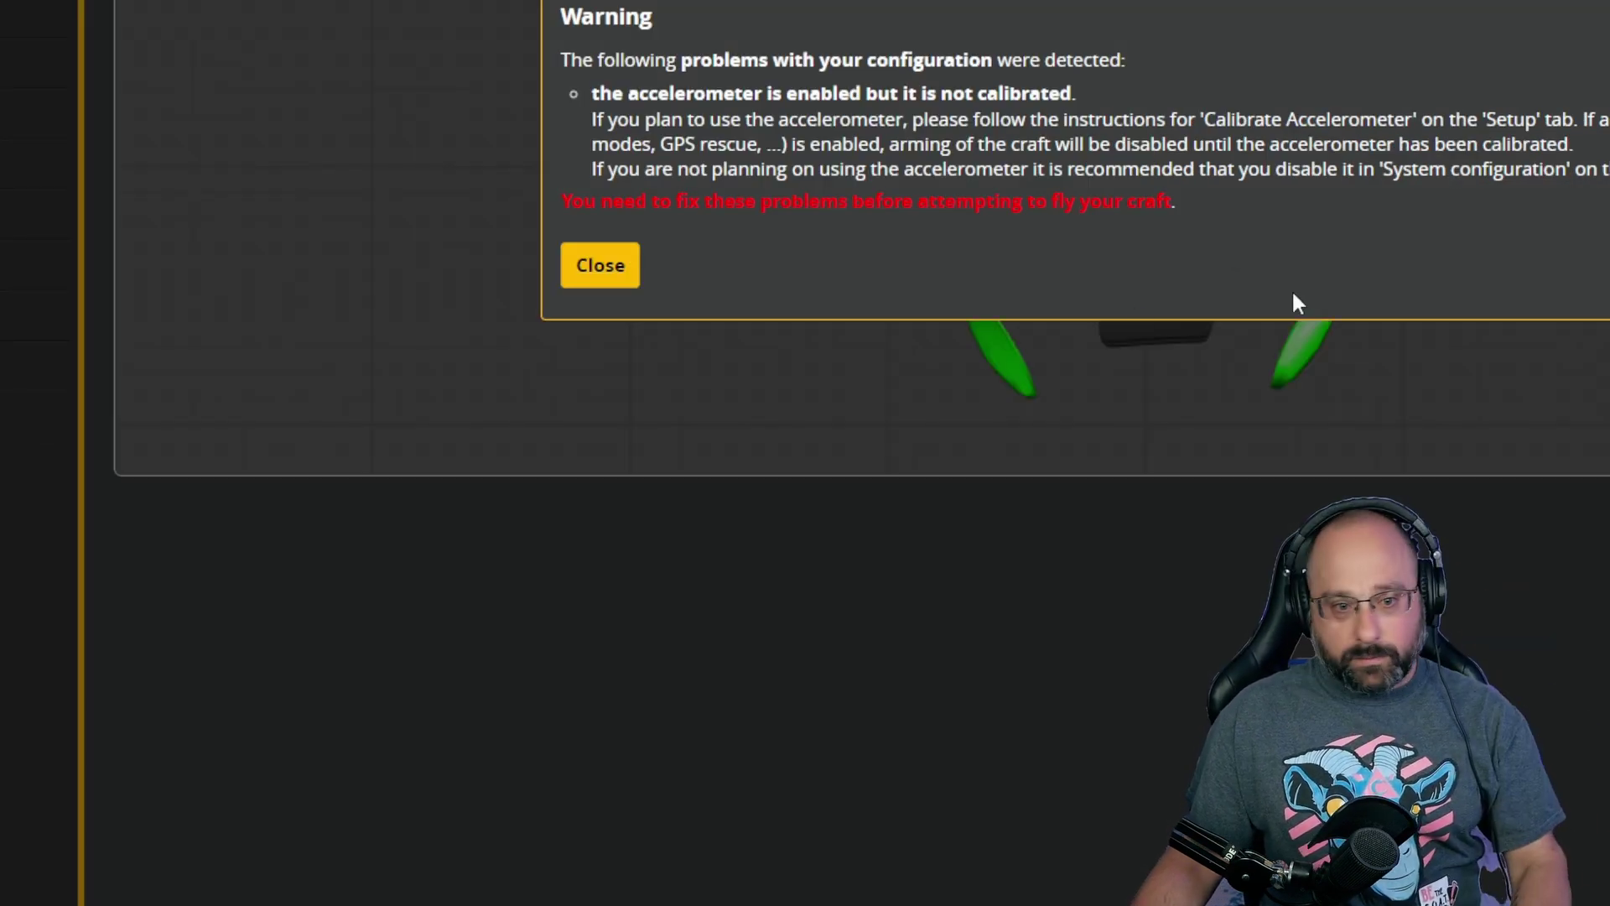
{"action": "left_click", "coordinate": [597, 263]}
{"action": "left_click", "coordinate": [37, 413]}
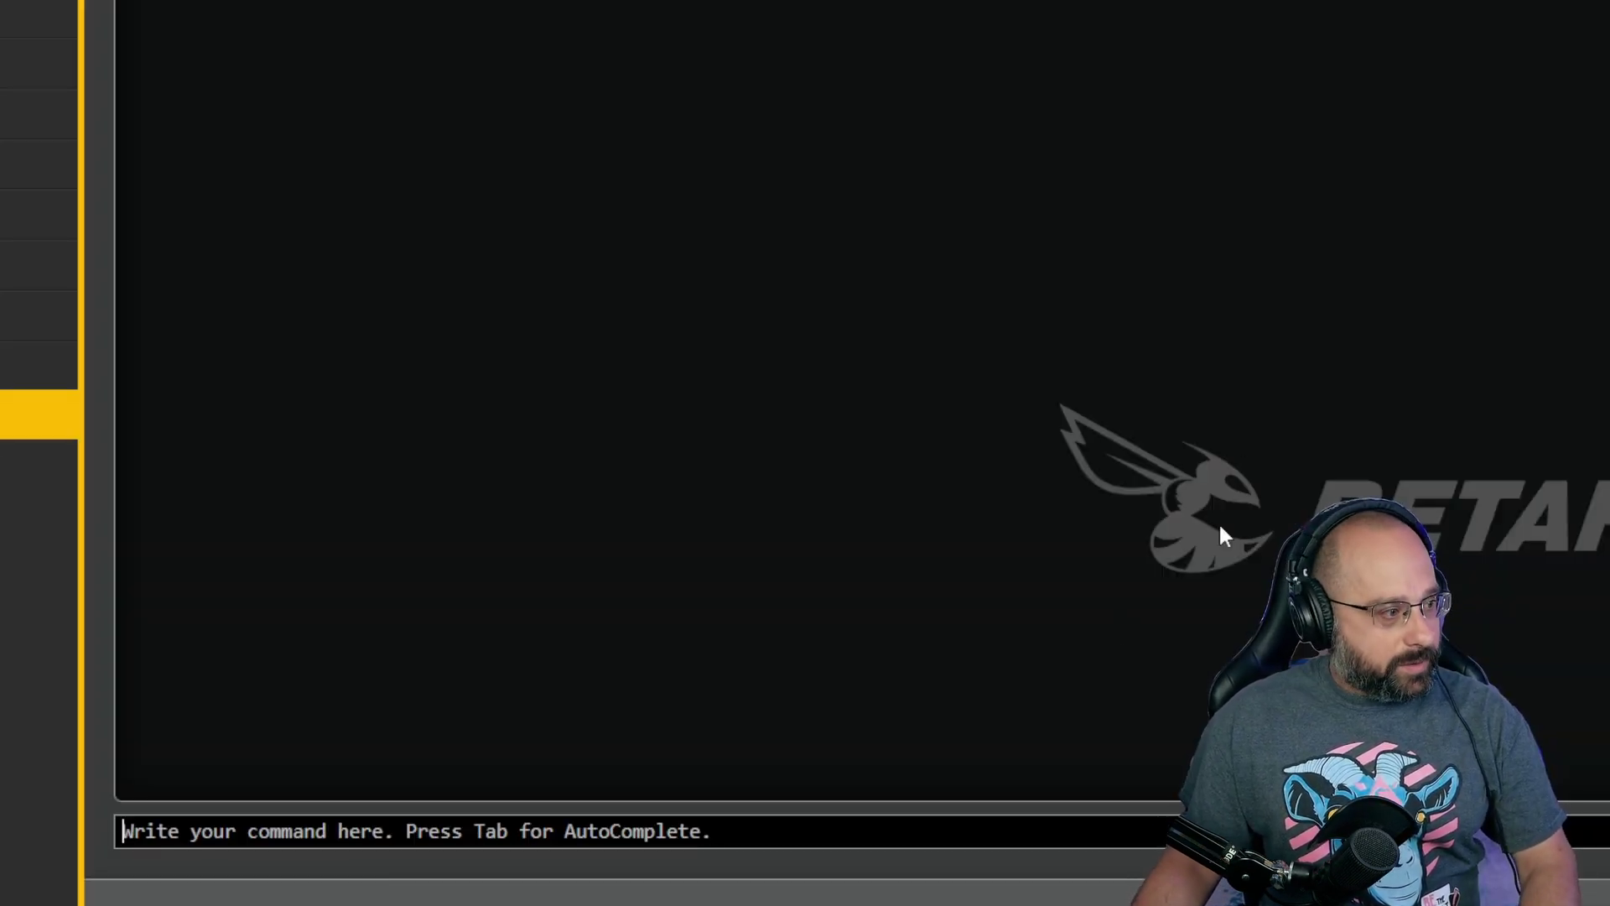
Run 'resource show', check that B10 is now FREE, and dismiss the configuration warning.
{"action": "type", "text": "resource show"}
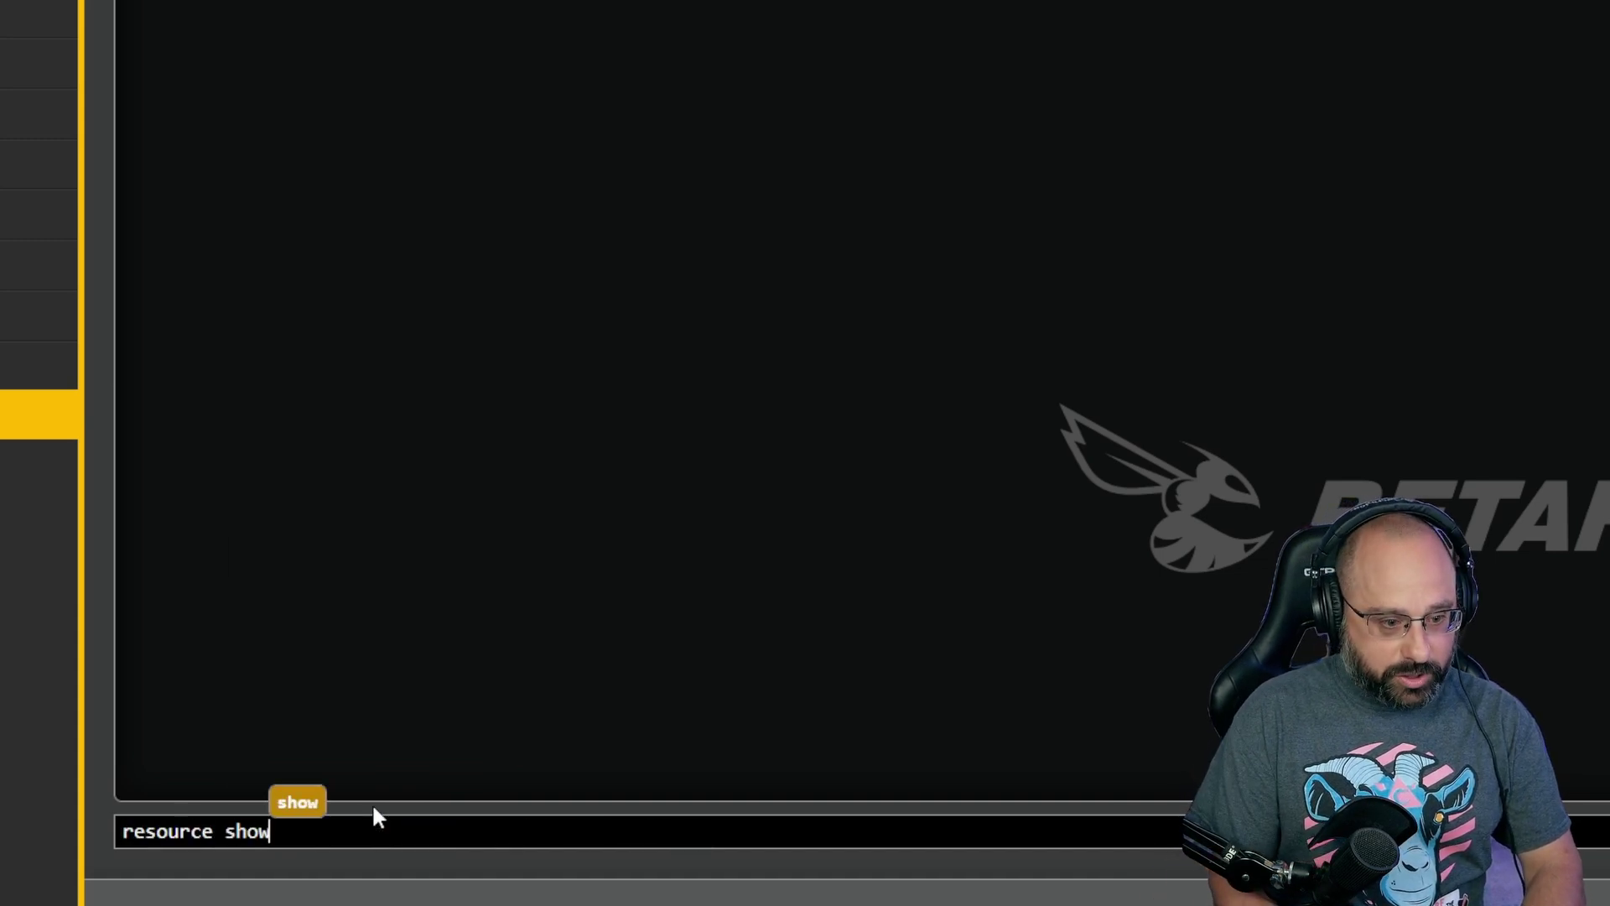
{"action": "key", "text": "Return"}
{"action": "scroll", "coordinate": [357, 393], "scroll_direction": "up", "scroll_amount": 15}
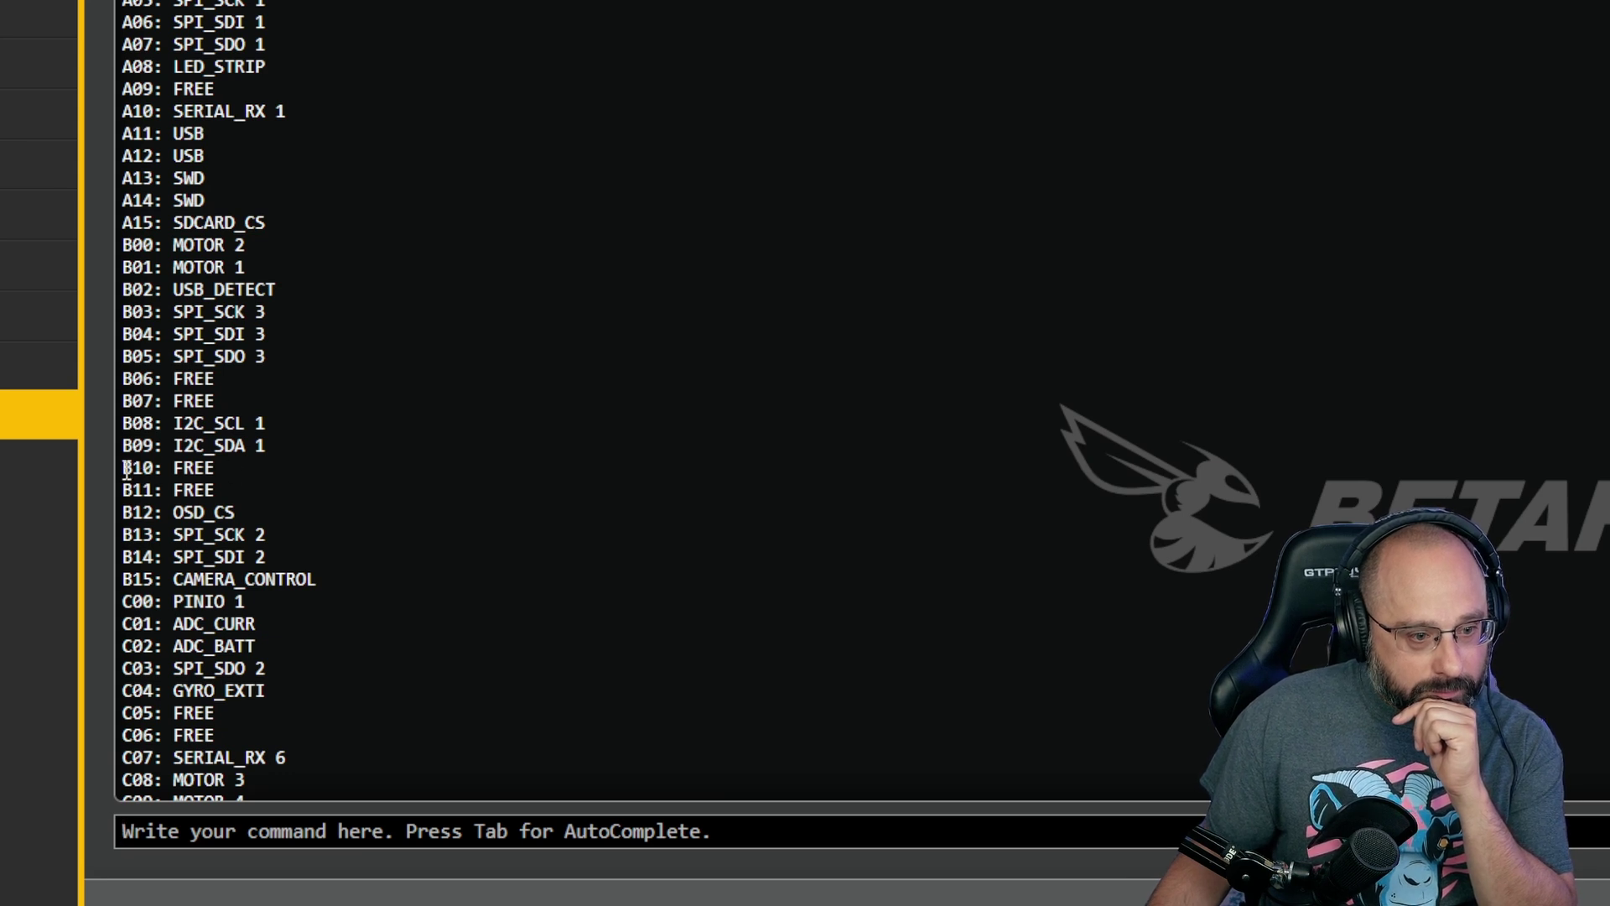
{"action": "left_click_drag", "start_coordinate": [124, 467], "coordinate": [294, 491]}
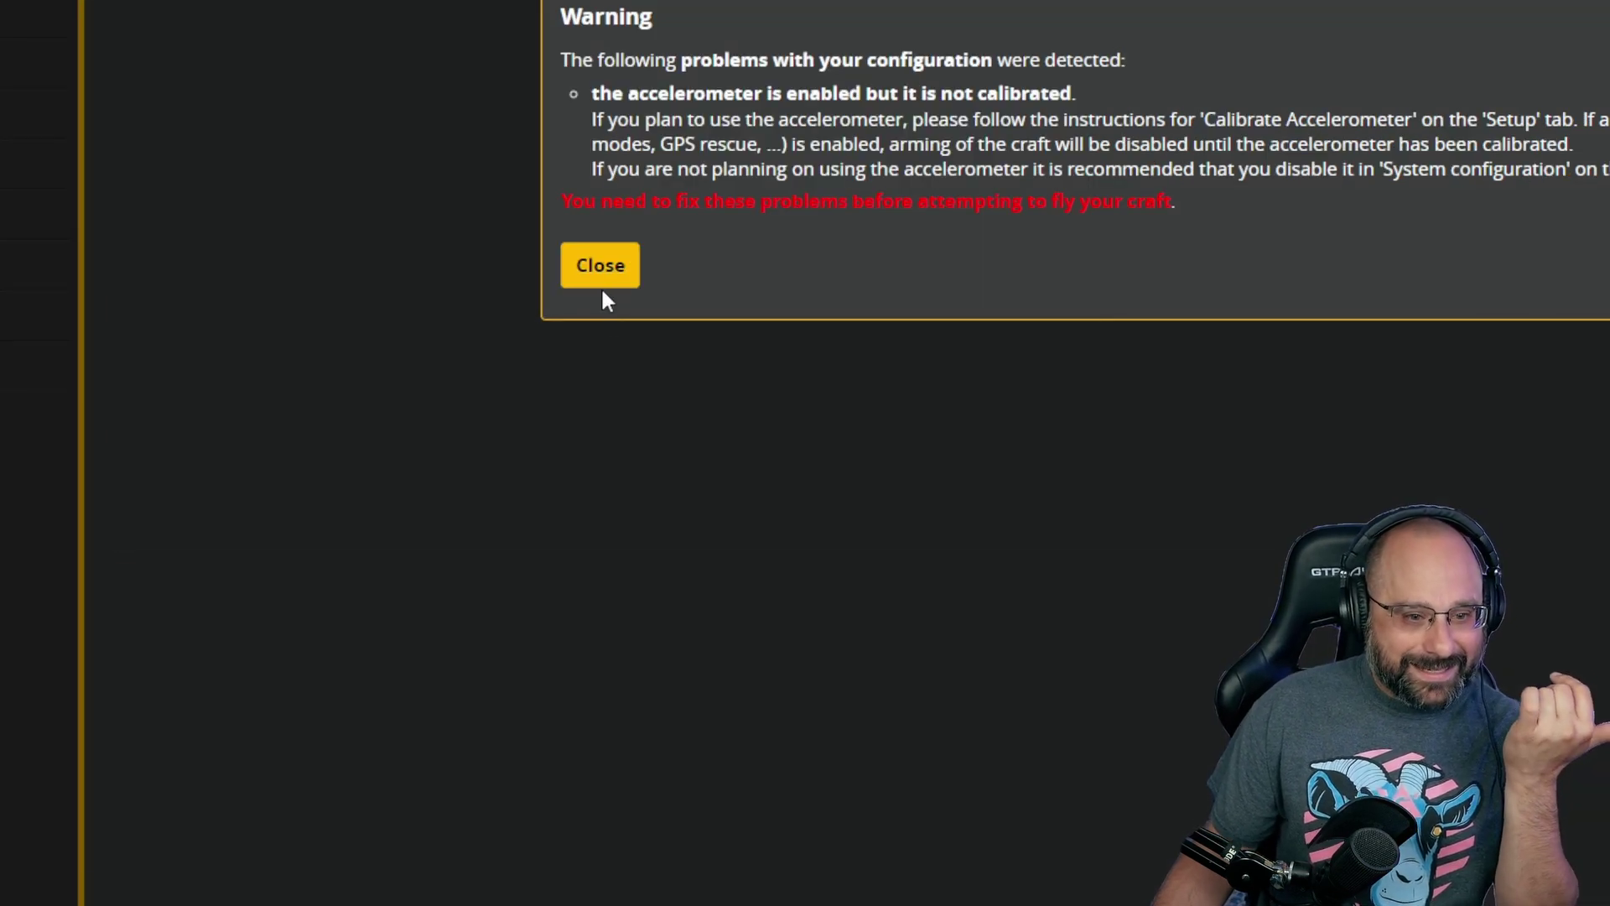
{"action": "left_click", "coordinate": [601, 284]}
Confirm SOFTSERIAL is still enabled under Other Features, then go to the Firmware Flasher.
{"action": "scroll", "coordinate": [636, 365], "scroll_direction": "down", "scroll_amount": 8}
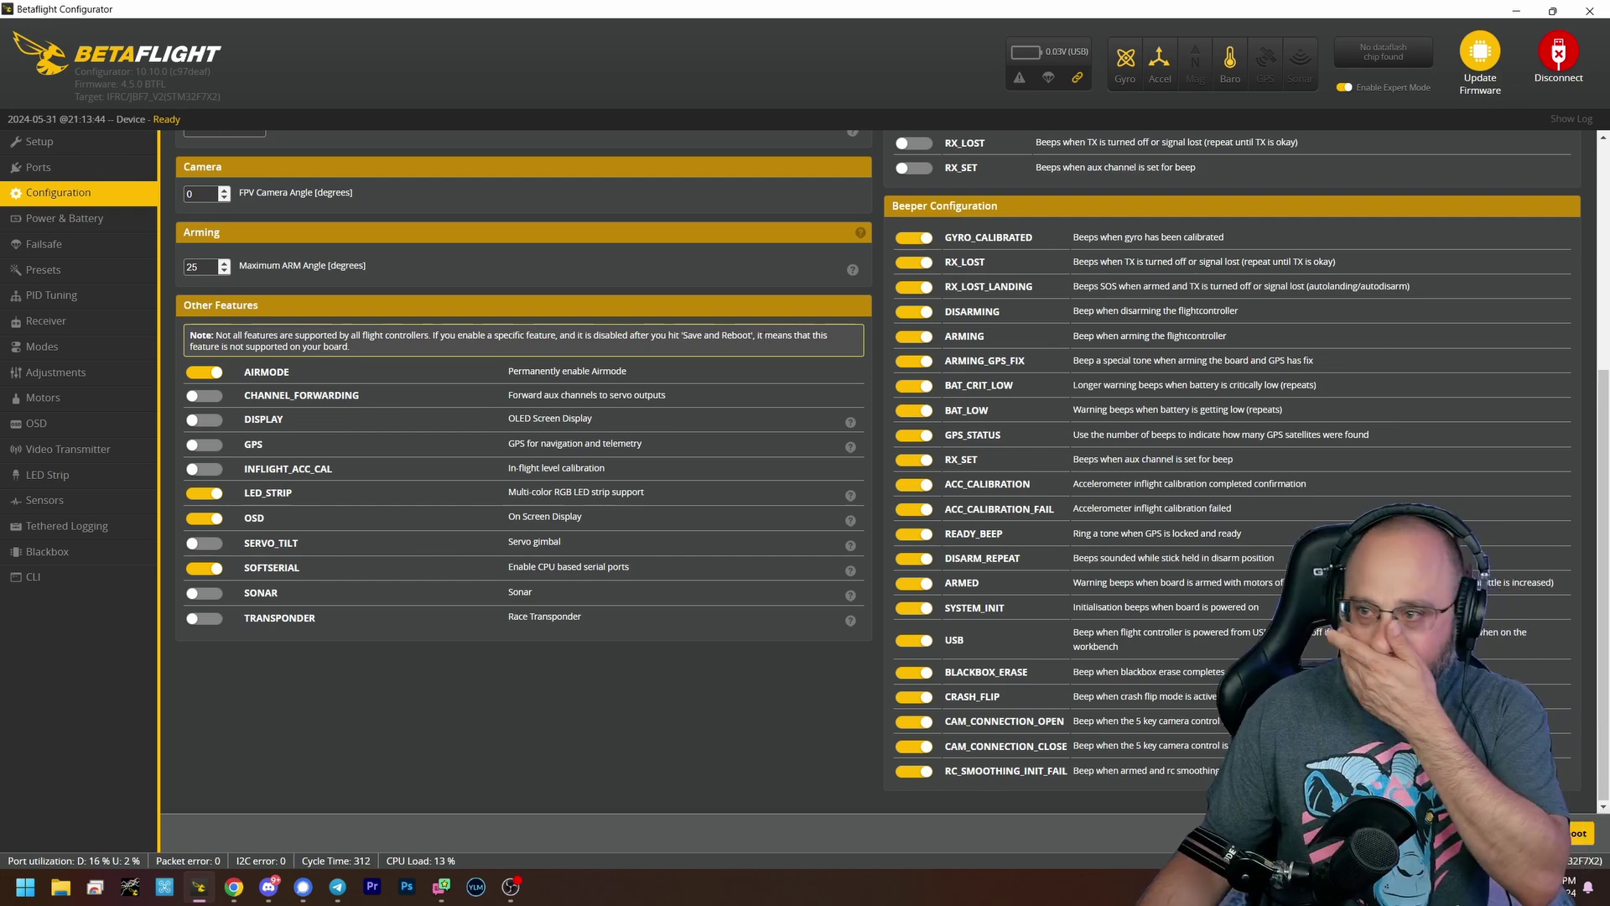
{"action": "left_click", "coordinate": [1478, 55]}
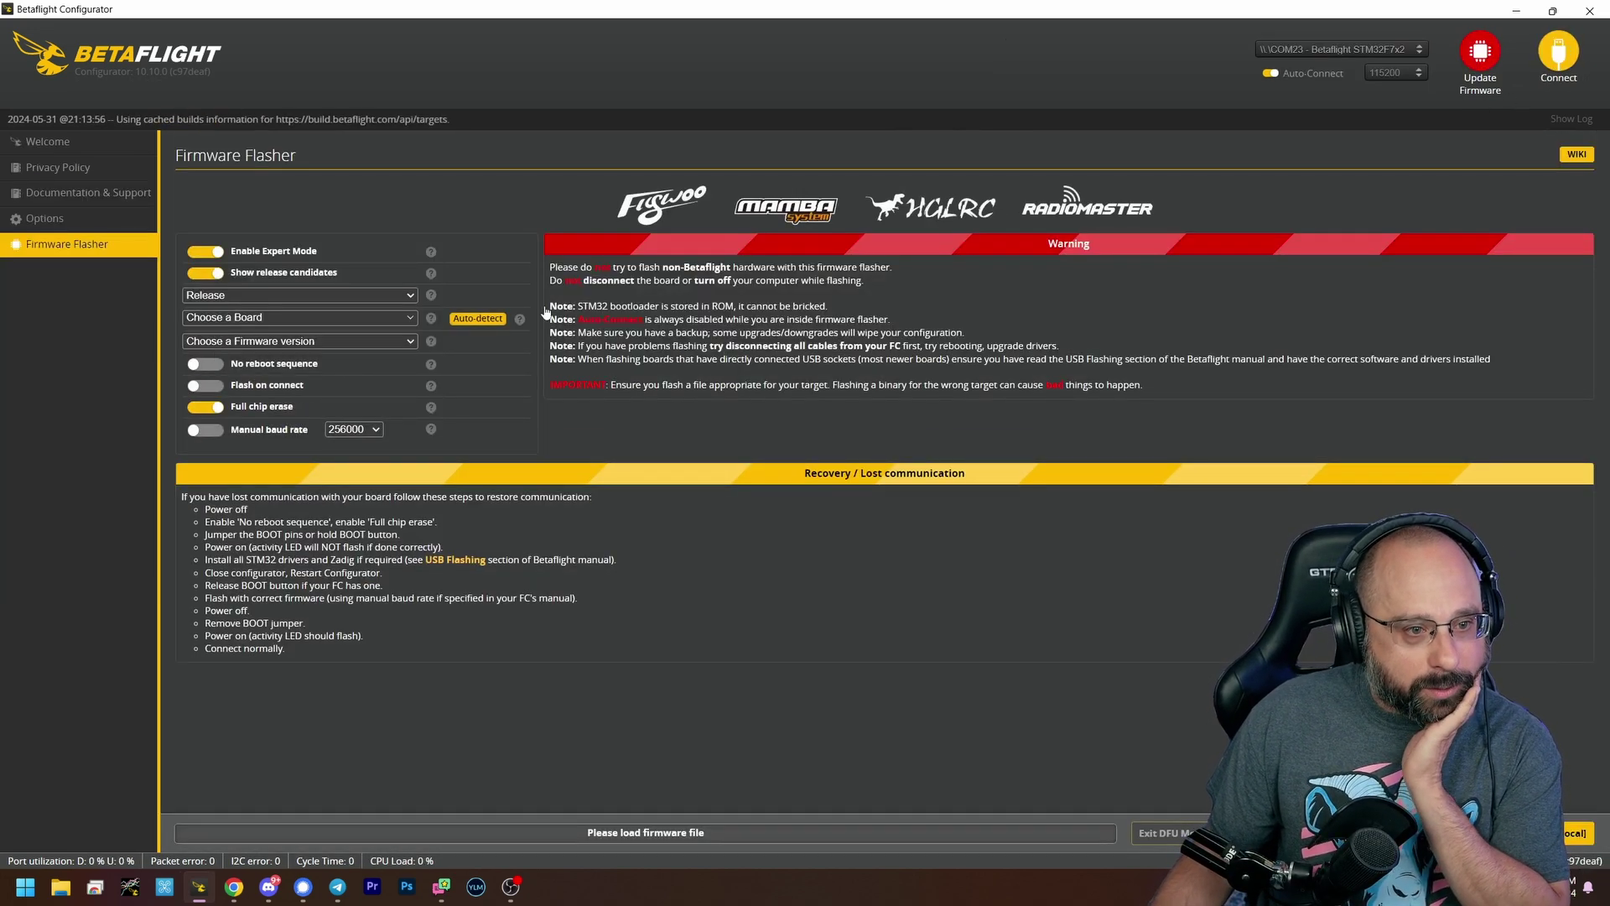
Detect the board's firmware version and browse the Other Options build list before closing it.
{"action": "left_click", "coordinate": [477, 319]}
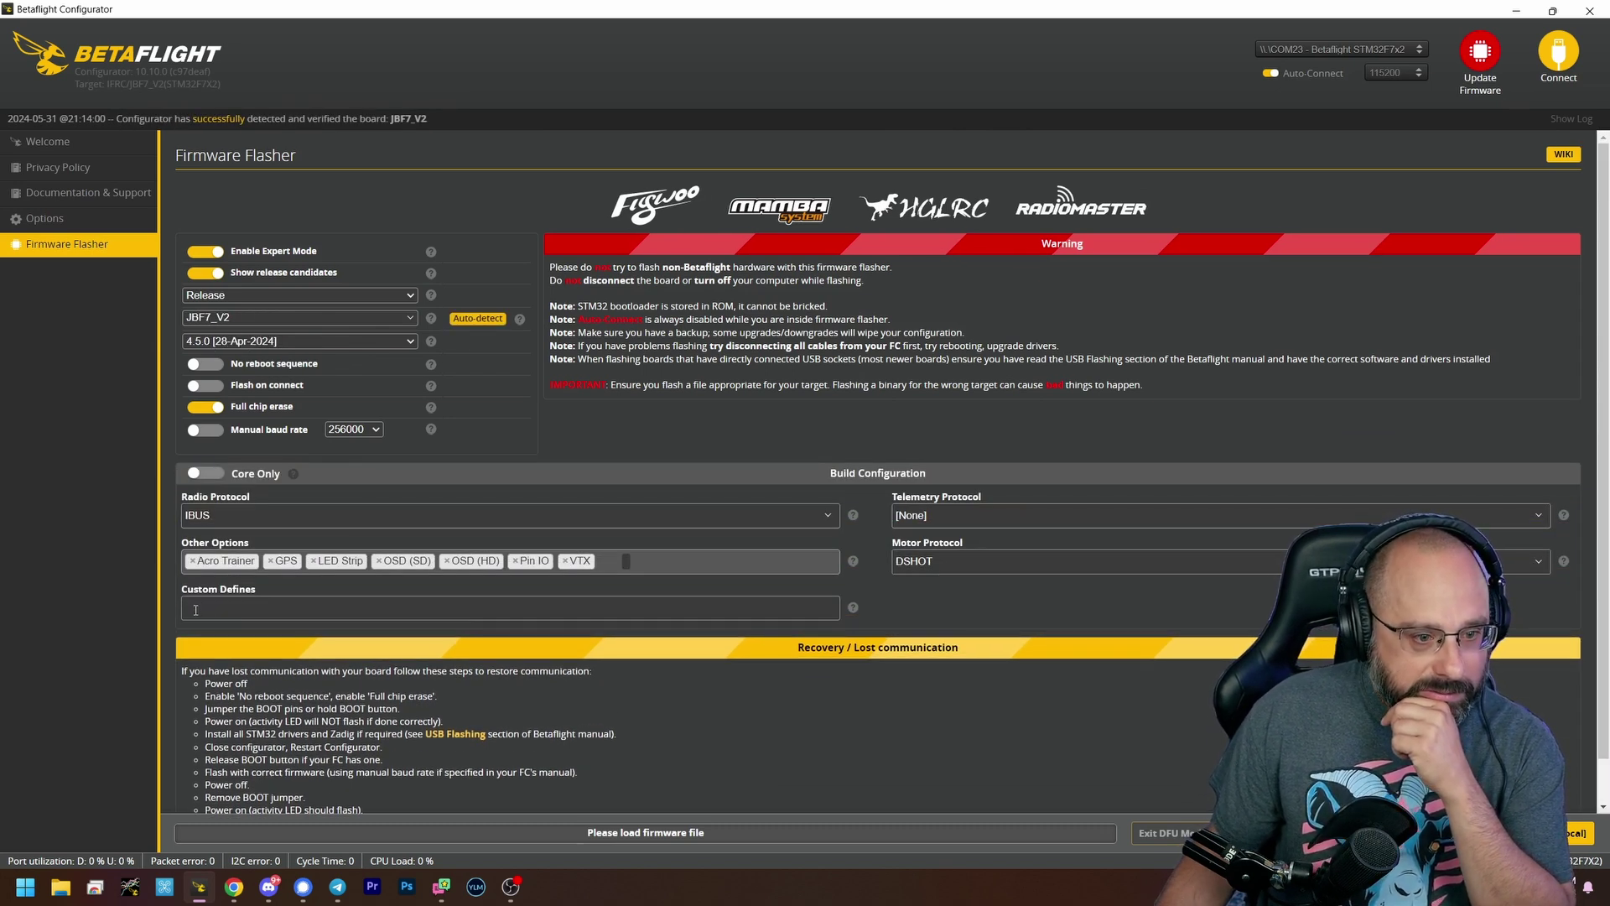
{"action": "left_click", "coordinate": [658, 562]}
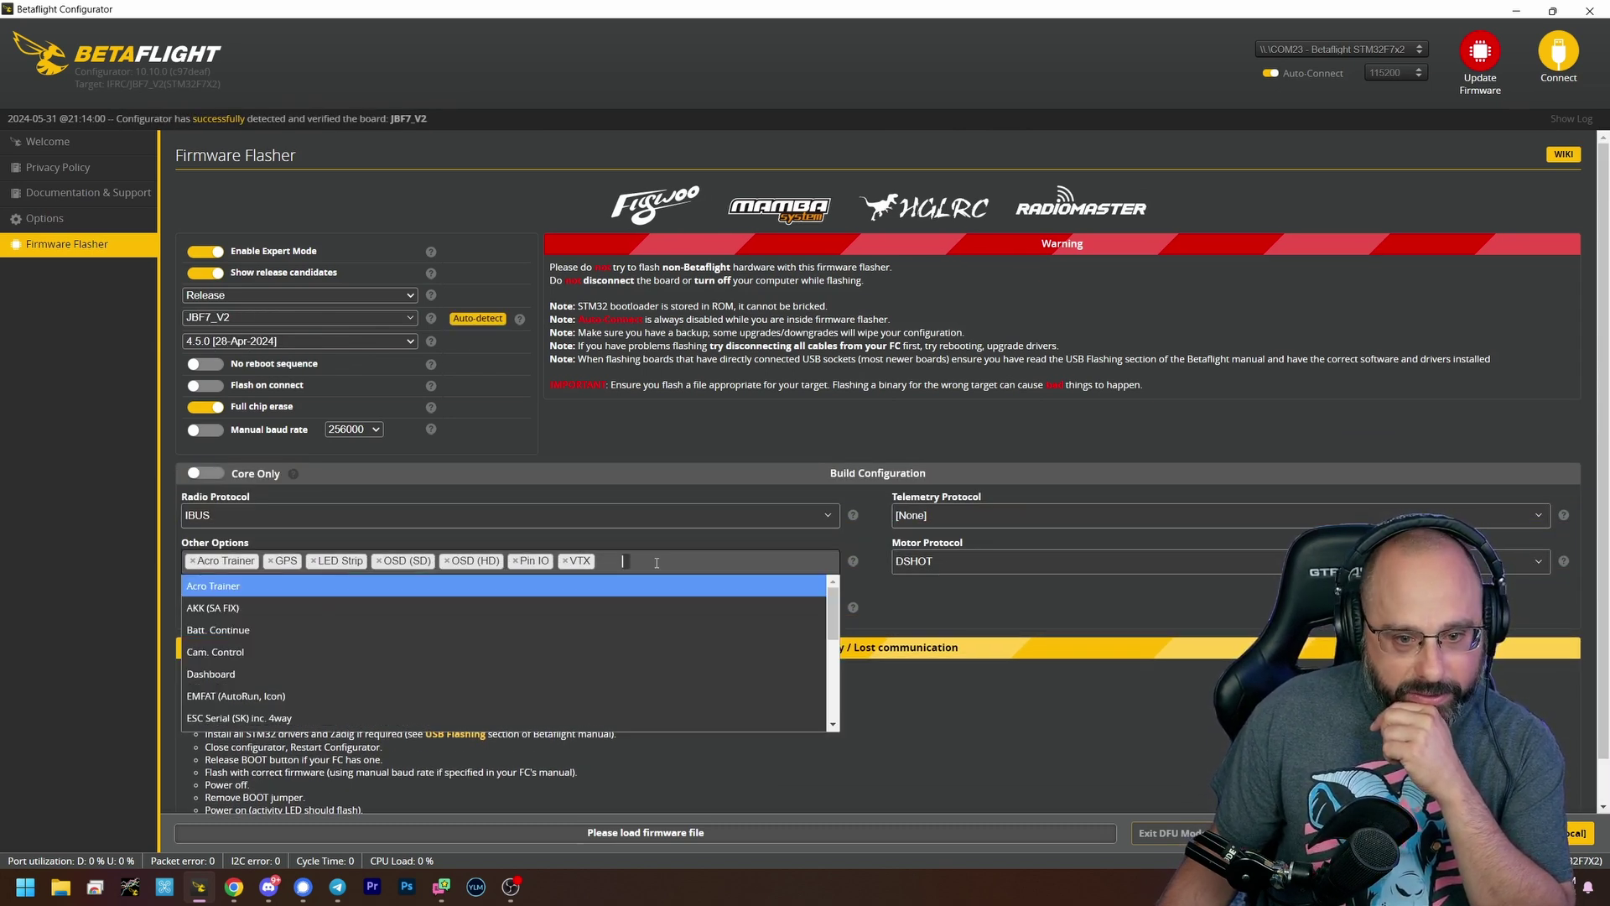
{"action": "scroll", "coordinate": [236, 663], "scroll_direction": "down", "scroll_amount": 3}
{"action": "scroll", "coordinate": [243, 666], "scroll_direction": "down", "scroll_amount": 4}
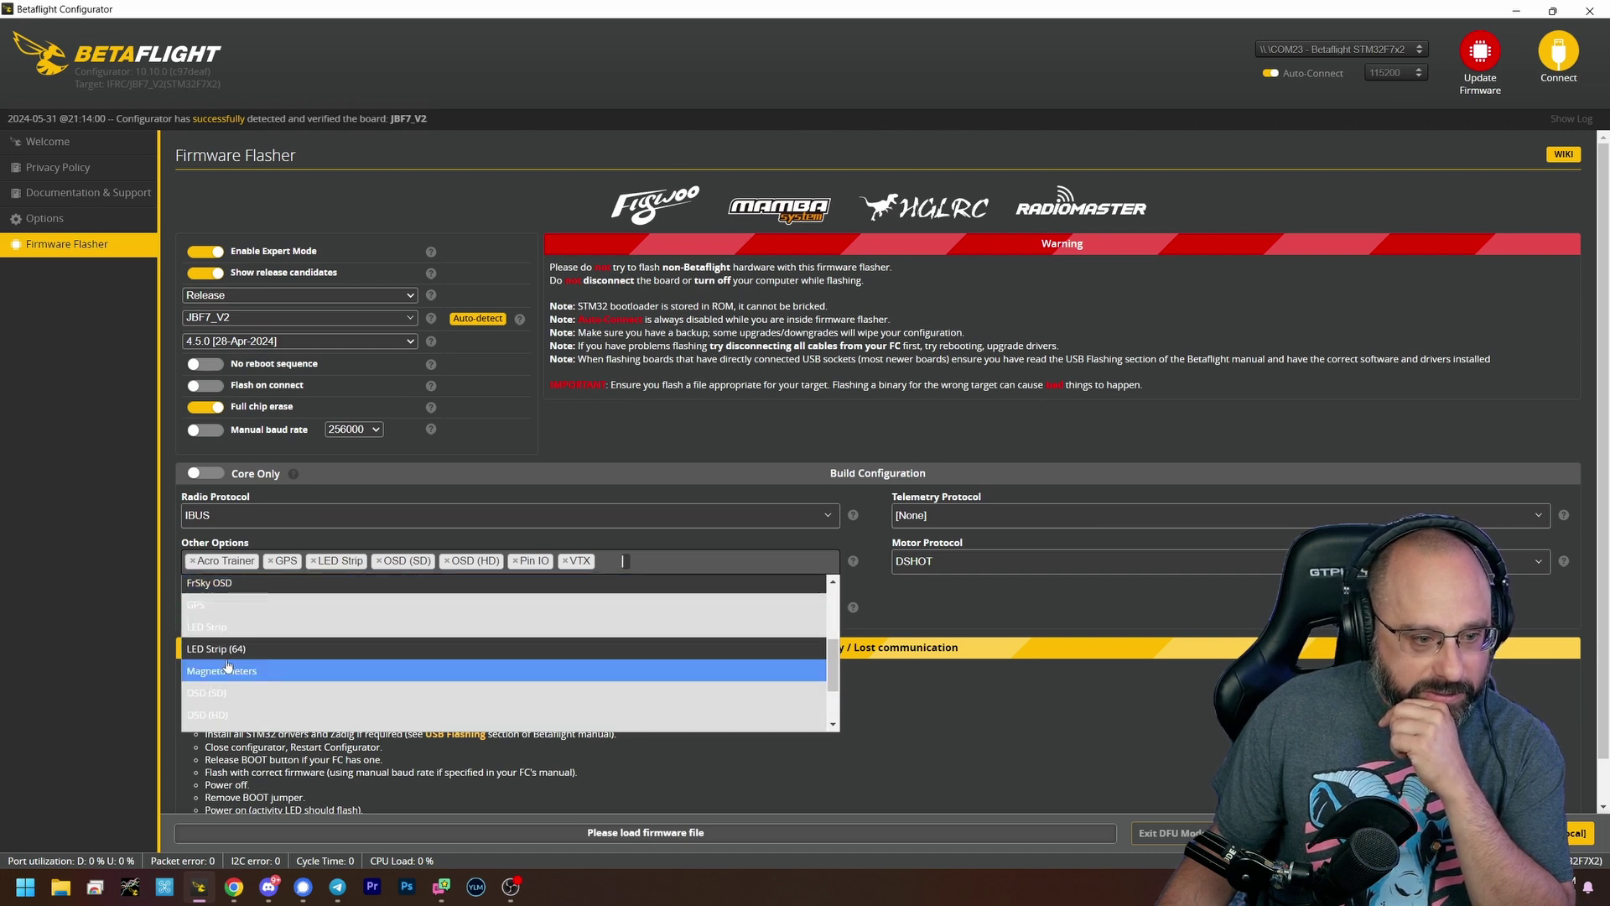
{"action": "scroll", "coordinate": [267, 688], "scroll_direction": "up", "scroll_amount": 4}
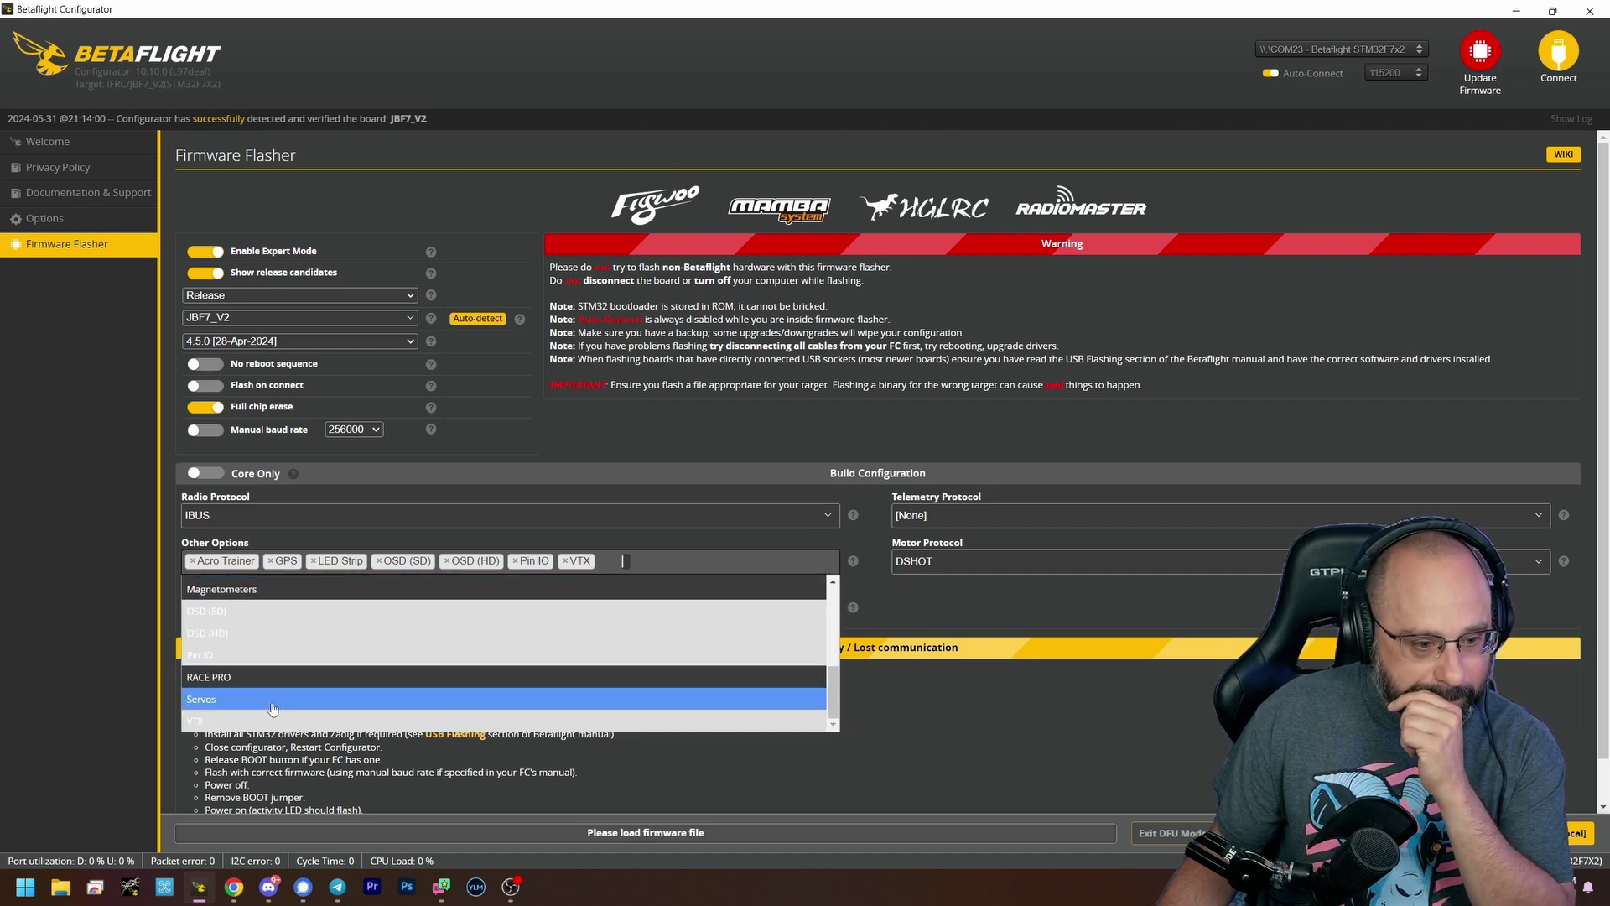
{"action": "scroll", "coordinate": [265, 711], "scroll_direction": "up", "scroll_amount": 2}
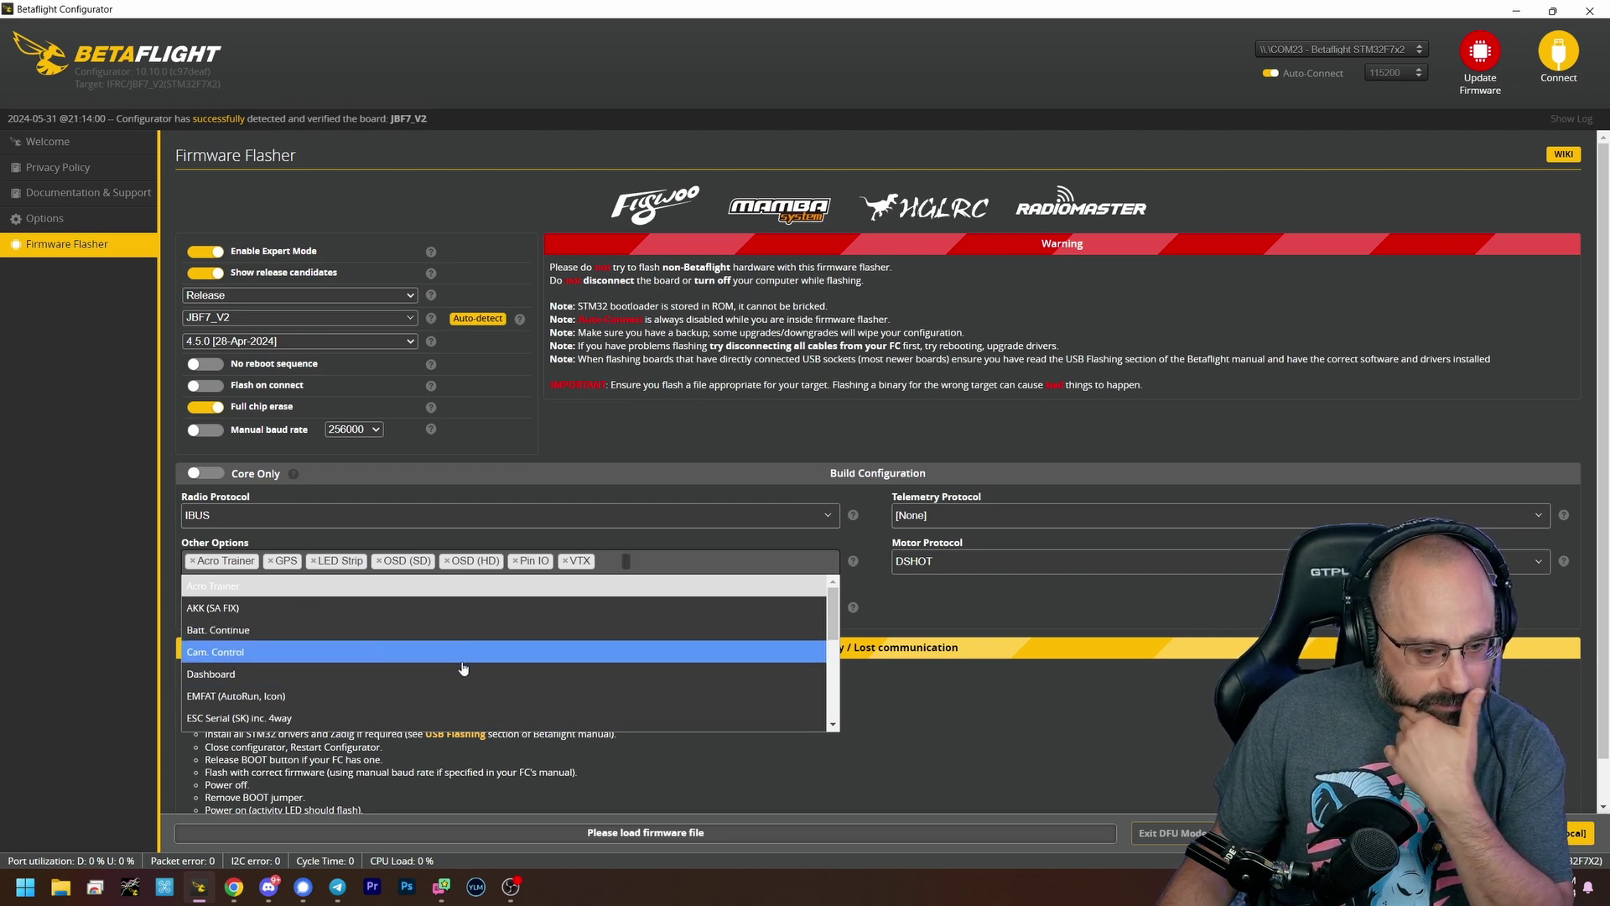
{"action": "scroll", "coordinate": [462, 668], "scroll_direction": "down", "scroll_amount": 3}
{"action": "scroll", "coordinate": [462, 668], "scroll_direction": "down", "scroll_amount": 2}
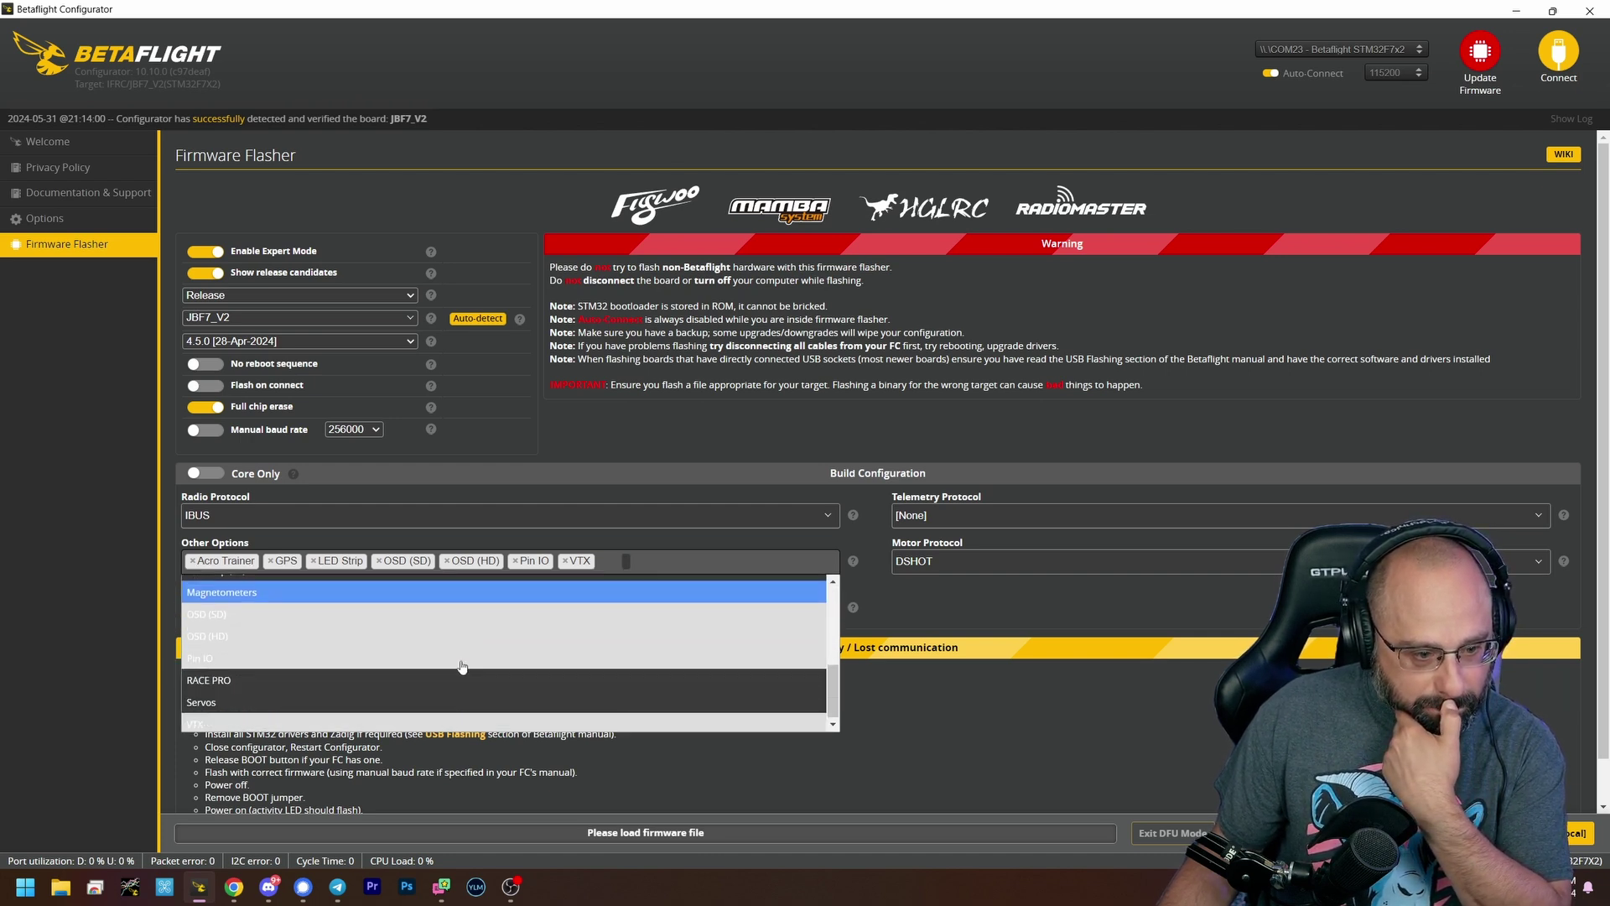
{"action": "scroll", "coordinate": [461, 668], "scroll_direction": "up", "scroll_amount": 5}
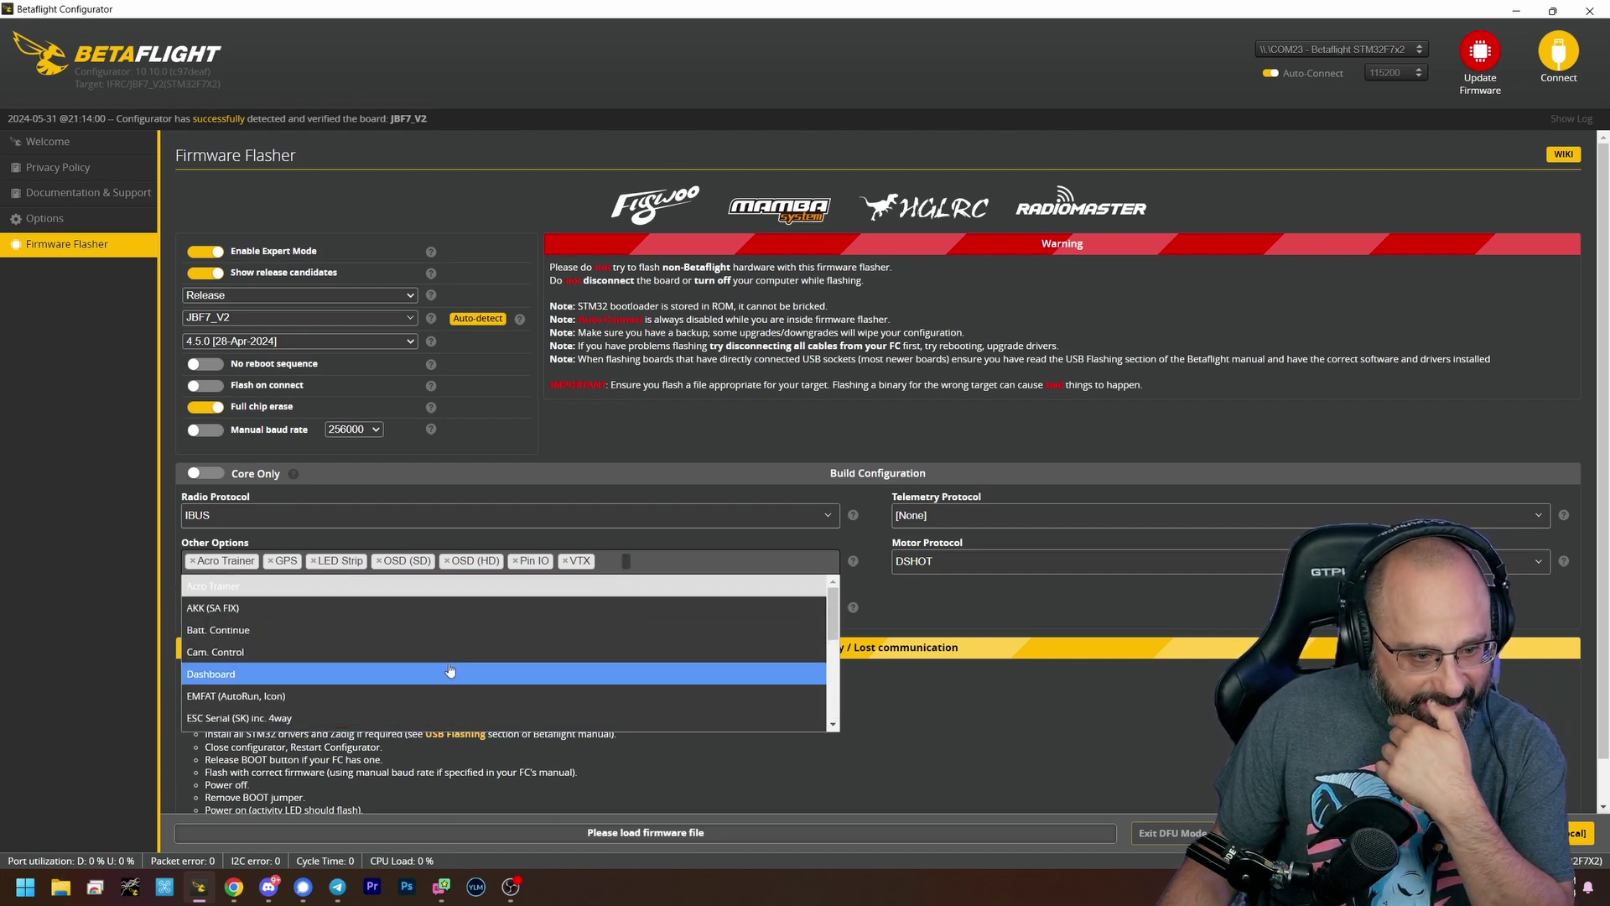
{"action": "left_click", "coordinate": [906, 788]}
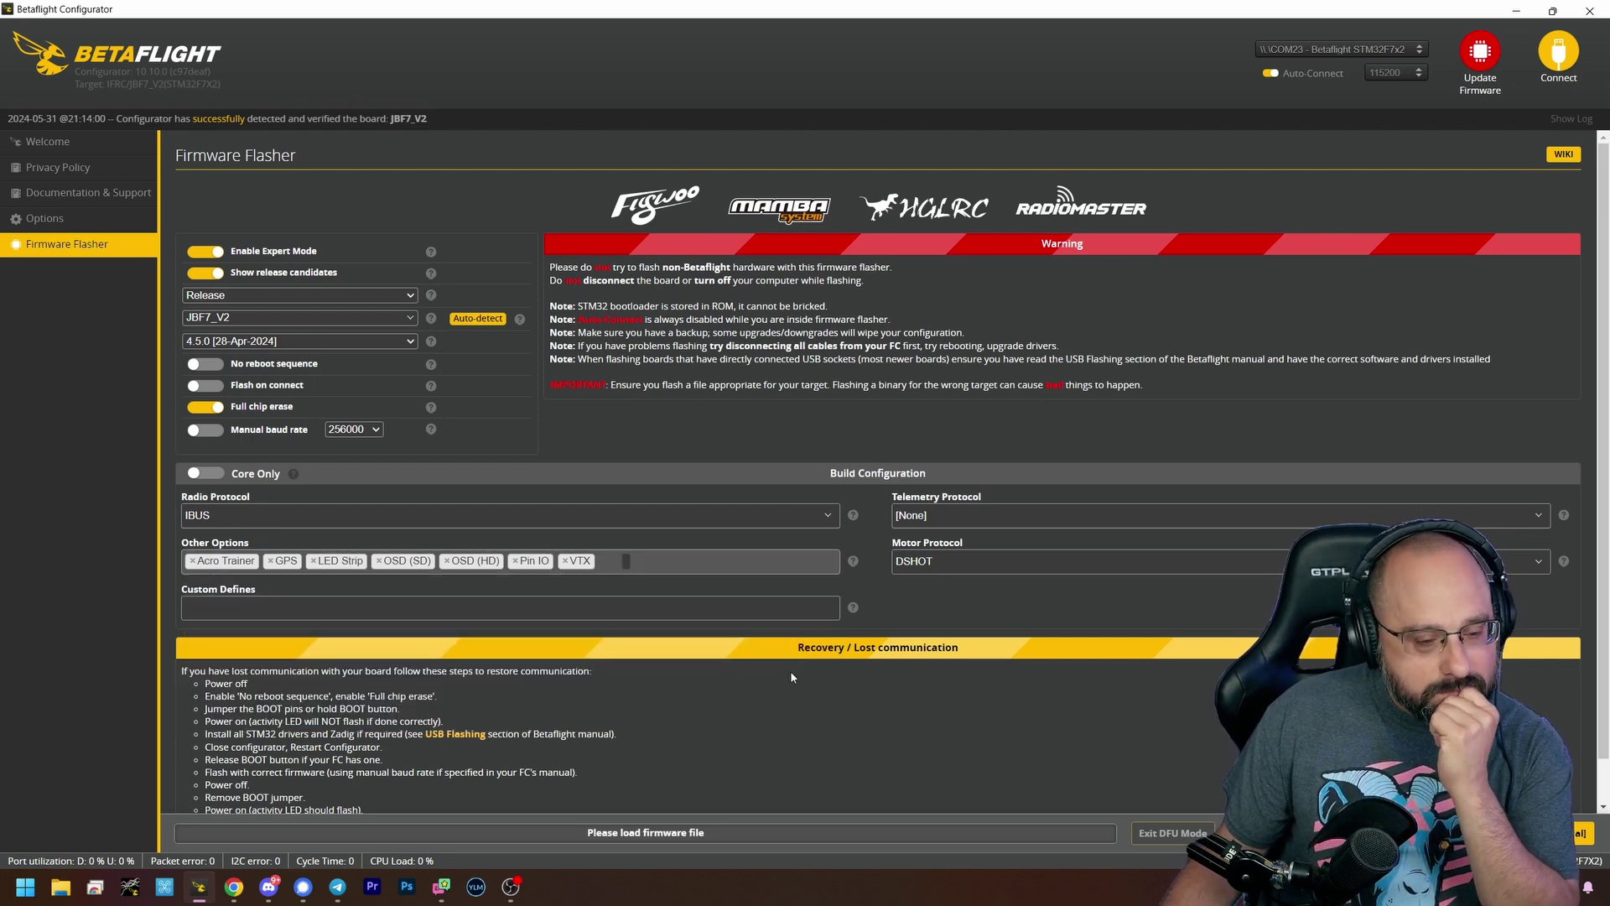
Choose CRSF as the radio protocol and connect to the flight controller.
{"action": "left_click", "coordinate": [220, 516]}
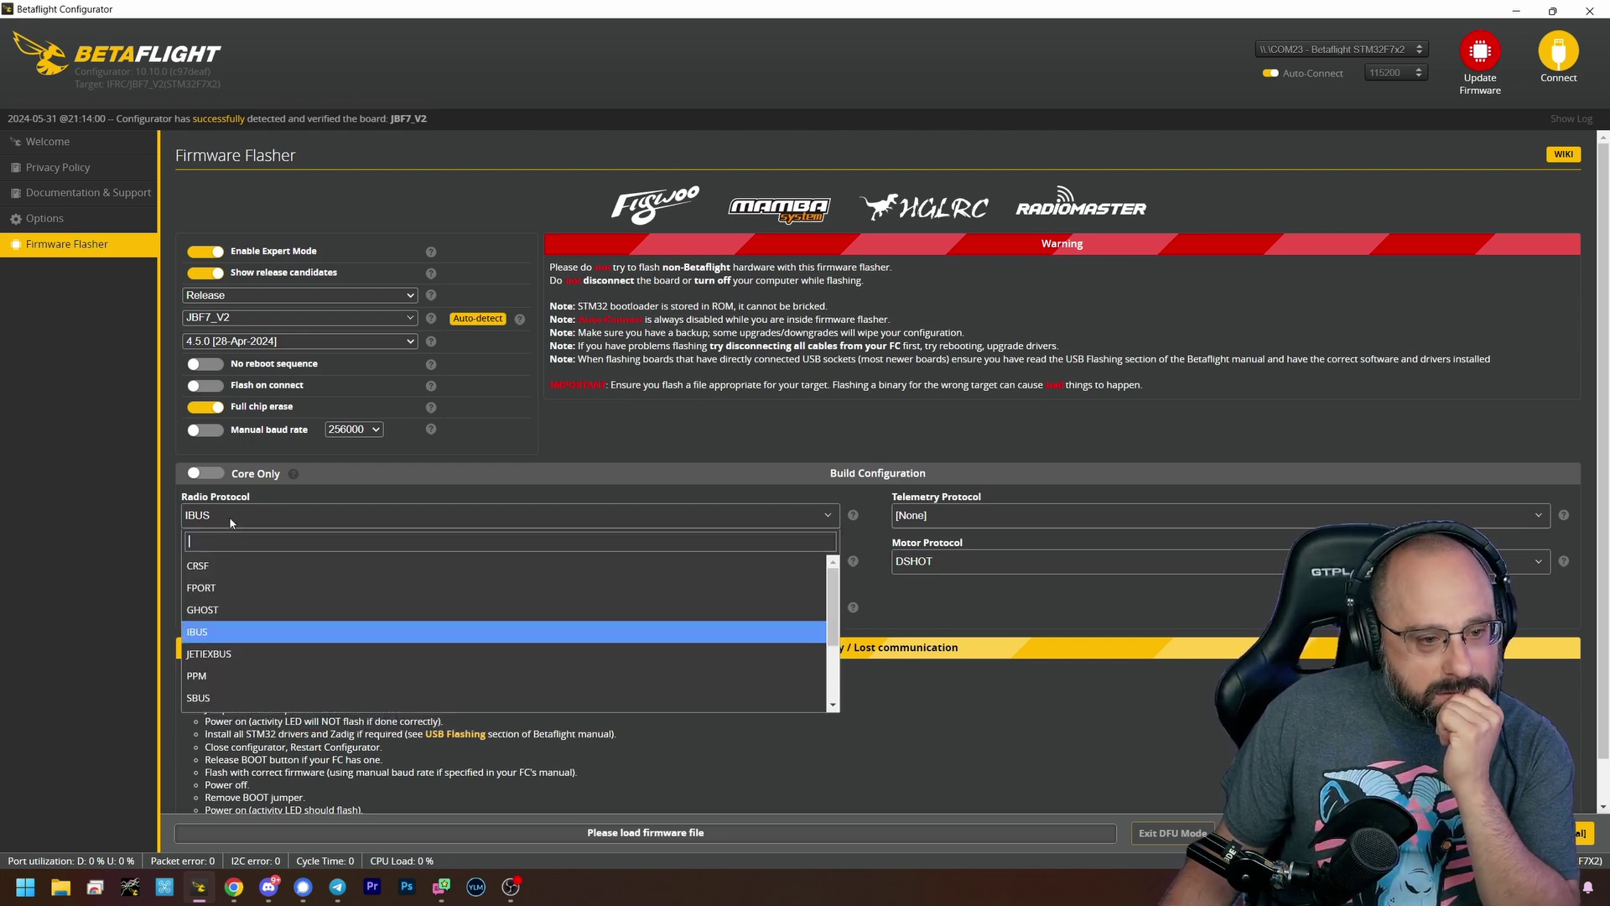
{"action": "left_click", "coordinate": [218, 575]}
{"action": "left_click", "coordinate": [1558, 60]}
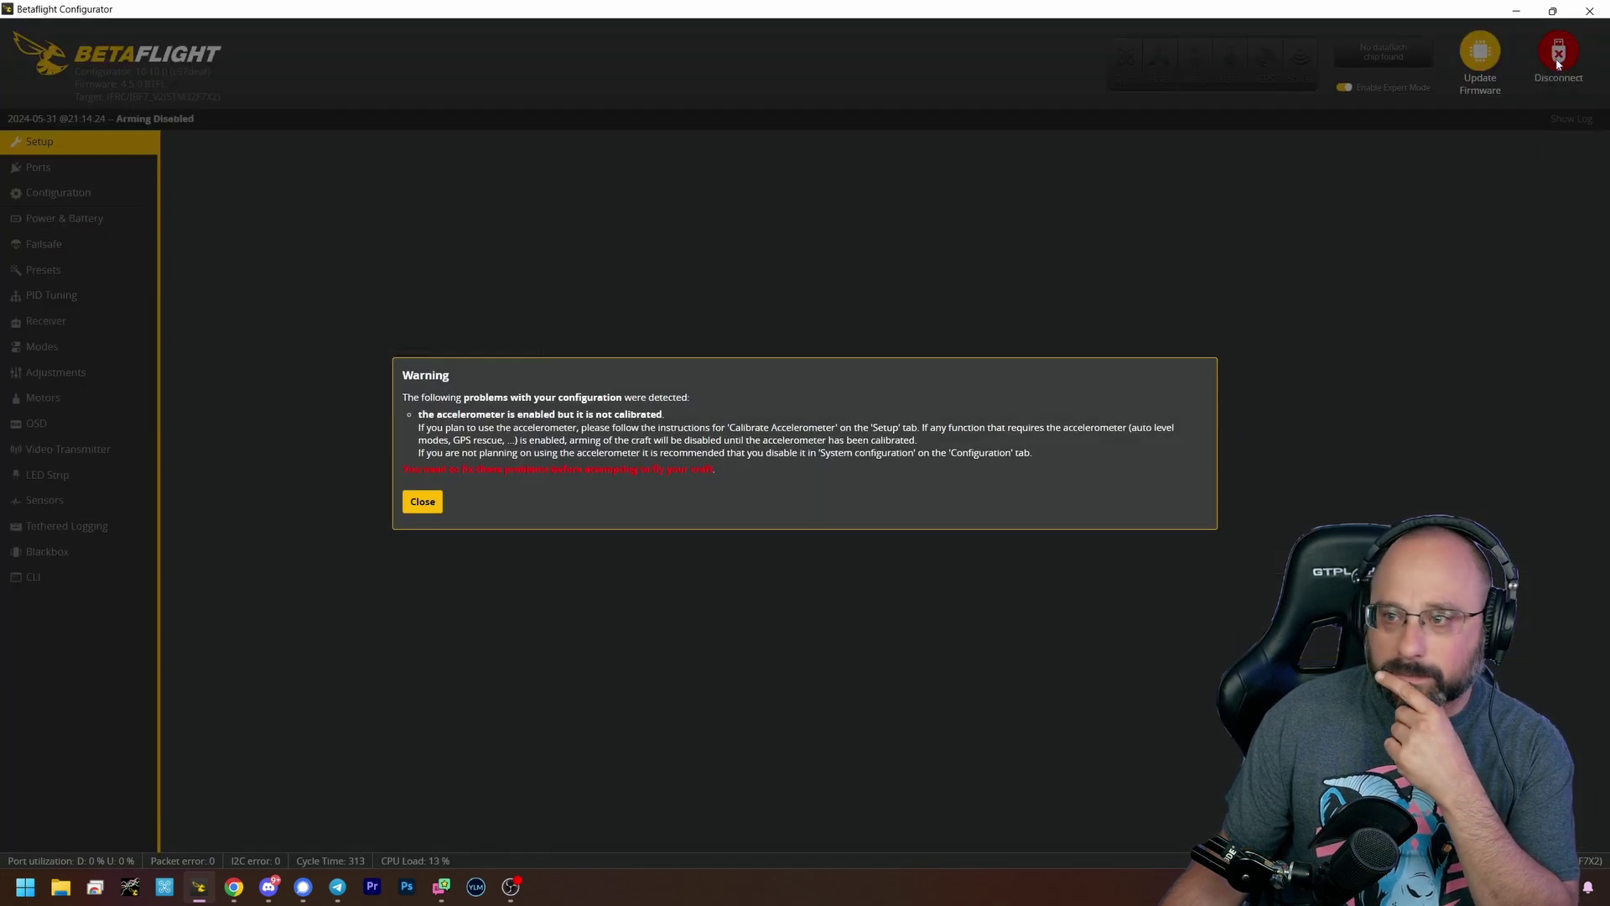
Dismiss the accelerometer warning and begin entering 'resource softserial_tx' in the CLI.
{"action": "left_click", "coordinate": [422, 502]}
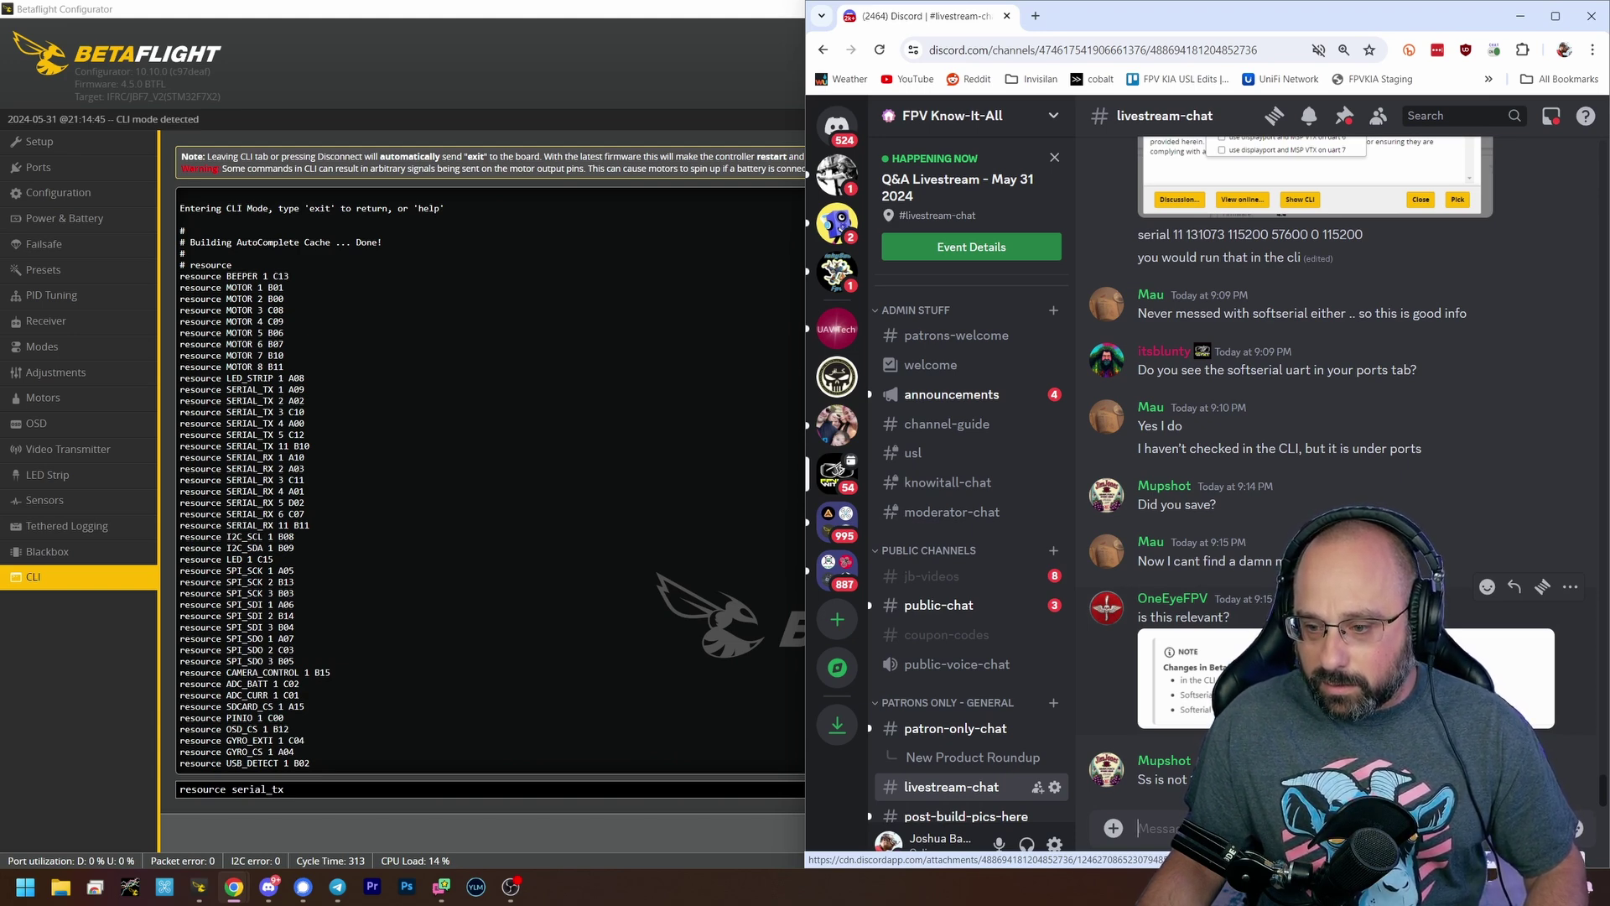
{"action": "left_click", "coordinate": [381, 794]}
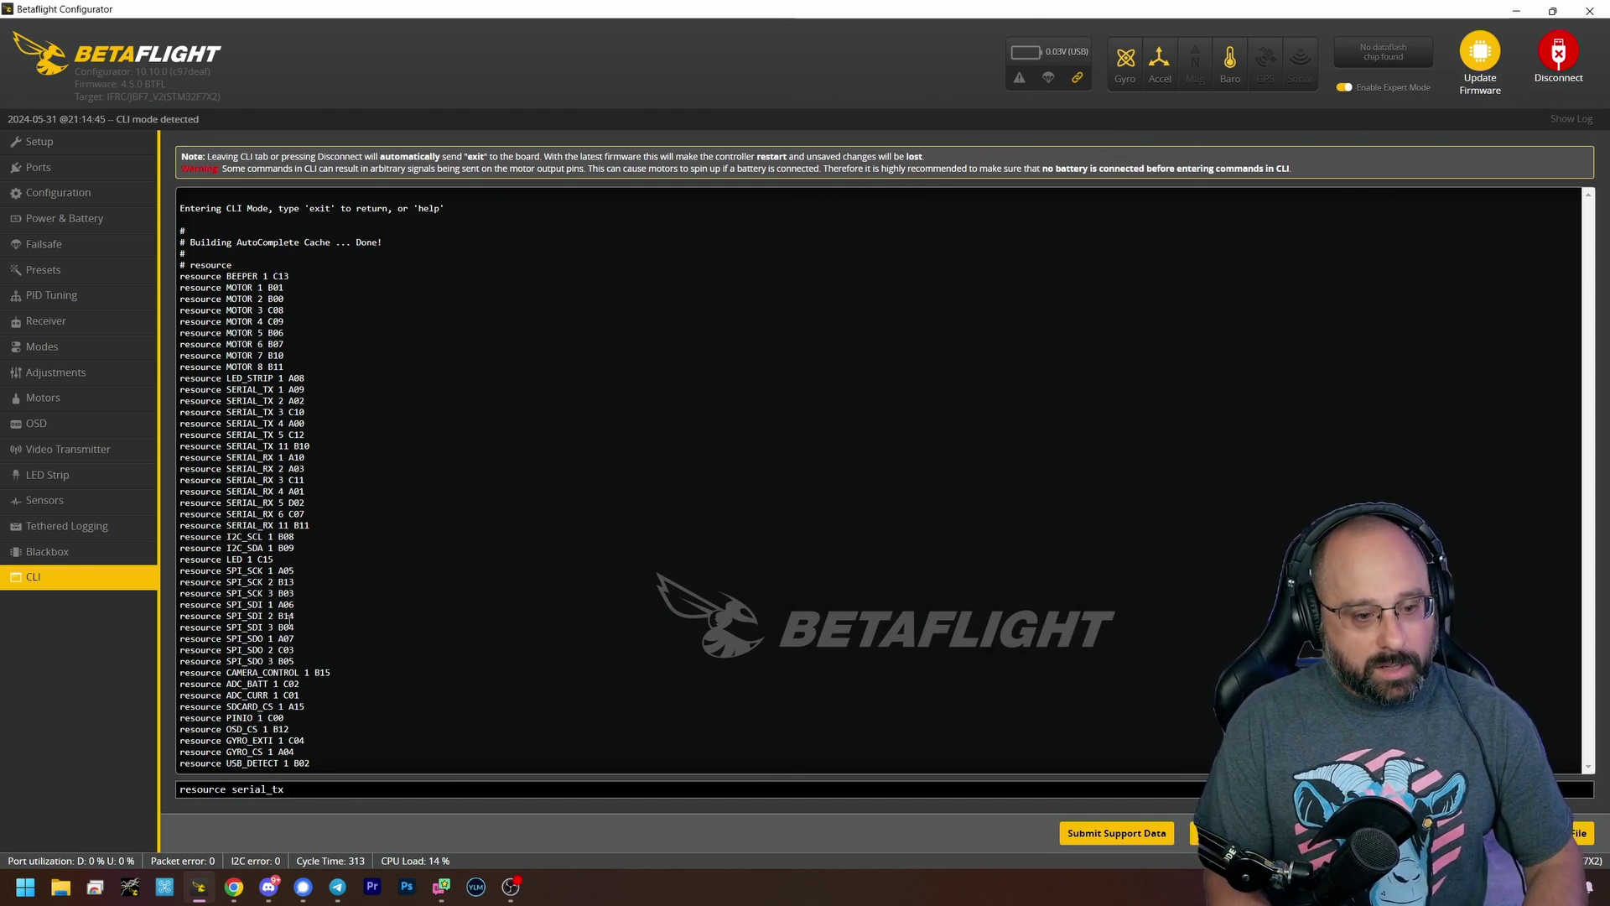
{"action": "key", "text": "BackSpace"}
{"action": "key", "text": "BackSpace"}
{"action": "key", "text": "BackSpace"}
{"action": "key", "text": "BackSpace"}
{"action": "key", "text": "BackSpace"}
{"action": "key", "text": "BackSpace"}
{"action": "key", "text": "BackSpace"}
{"action": "key", "text": "BackSpace"}
{"action": "key", "text": "BackSpace"}
{"action": "key", "text": "BackSpace"}
{"action": "key", "text": "BackSpace"}
{"action": "key", "text": "BackSpace"}
{"action": "key", "text": "BackSpace"}
{"action": "key", "text": "BackSpace"}
{"action": "key", "text": "BackSpace"}
{"action": "key", "text": "BackSpace"}
{"action": "key", "text": "BackSpace"}
{"action": "key", "text": "BackSpace"}
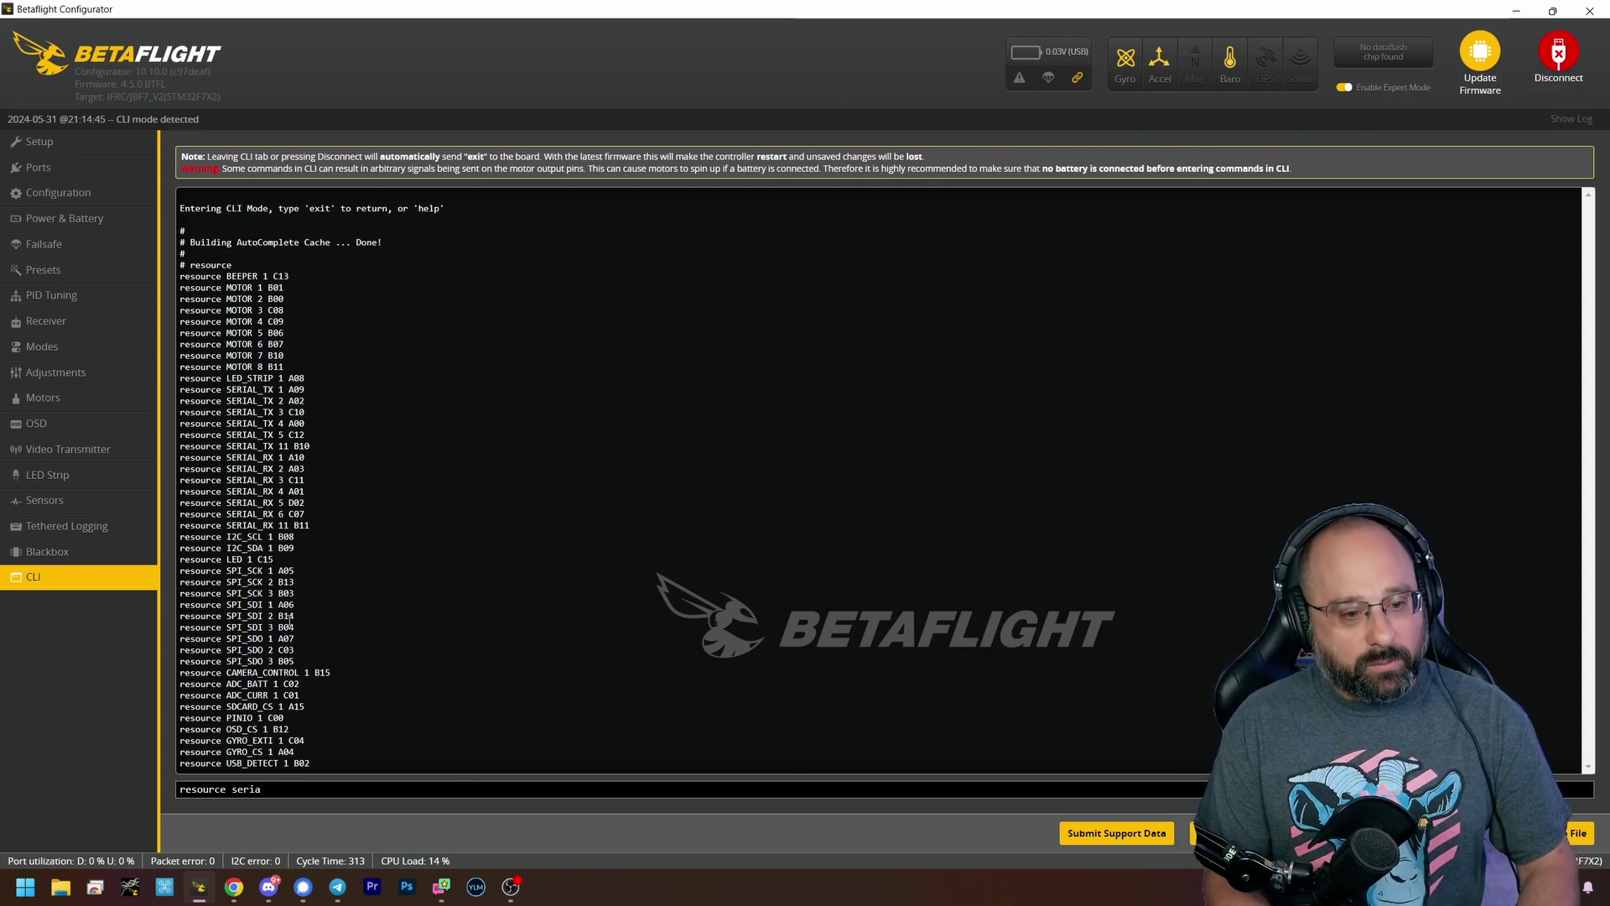
{"action": "type", "text": "resourc"}
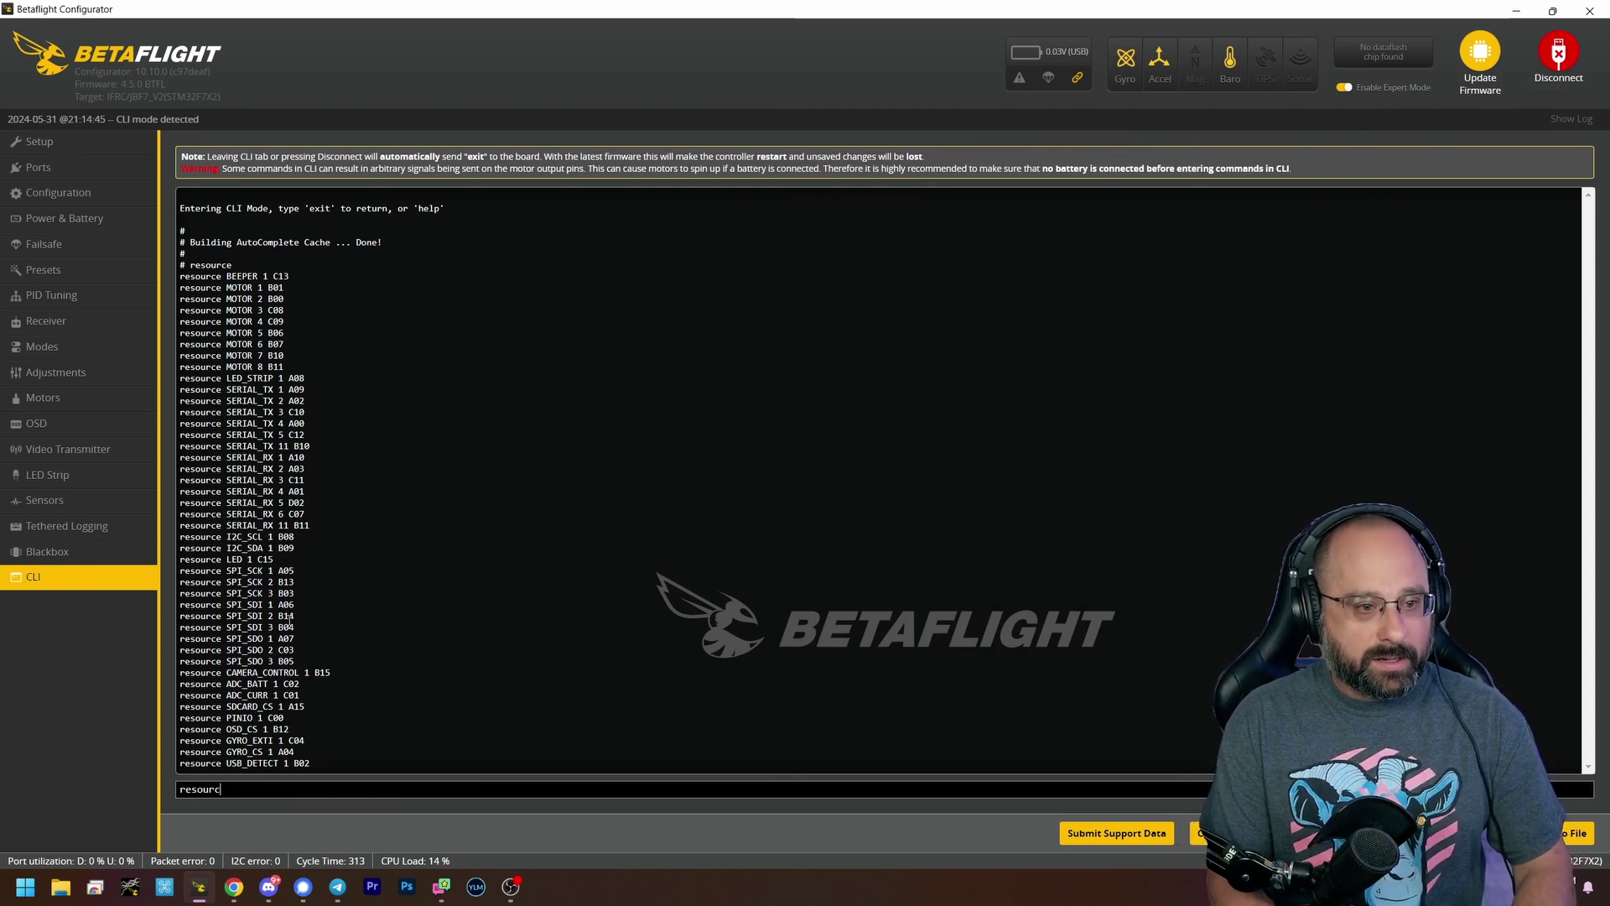
{"action": "key", "text": "alt+Tab"}
{"action": "type", "text": "e"}
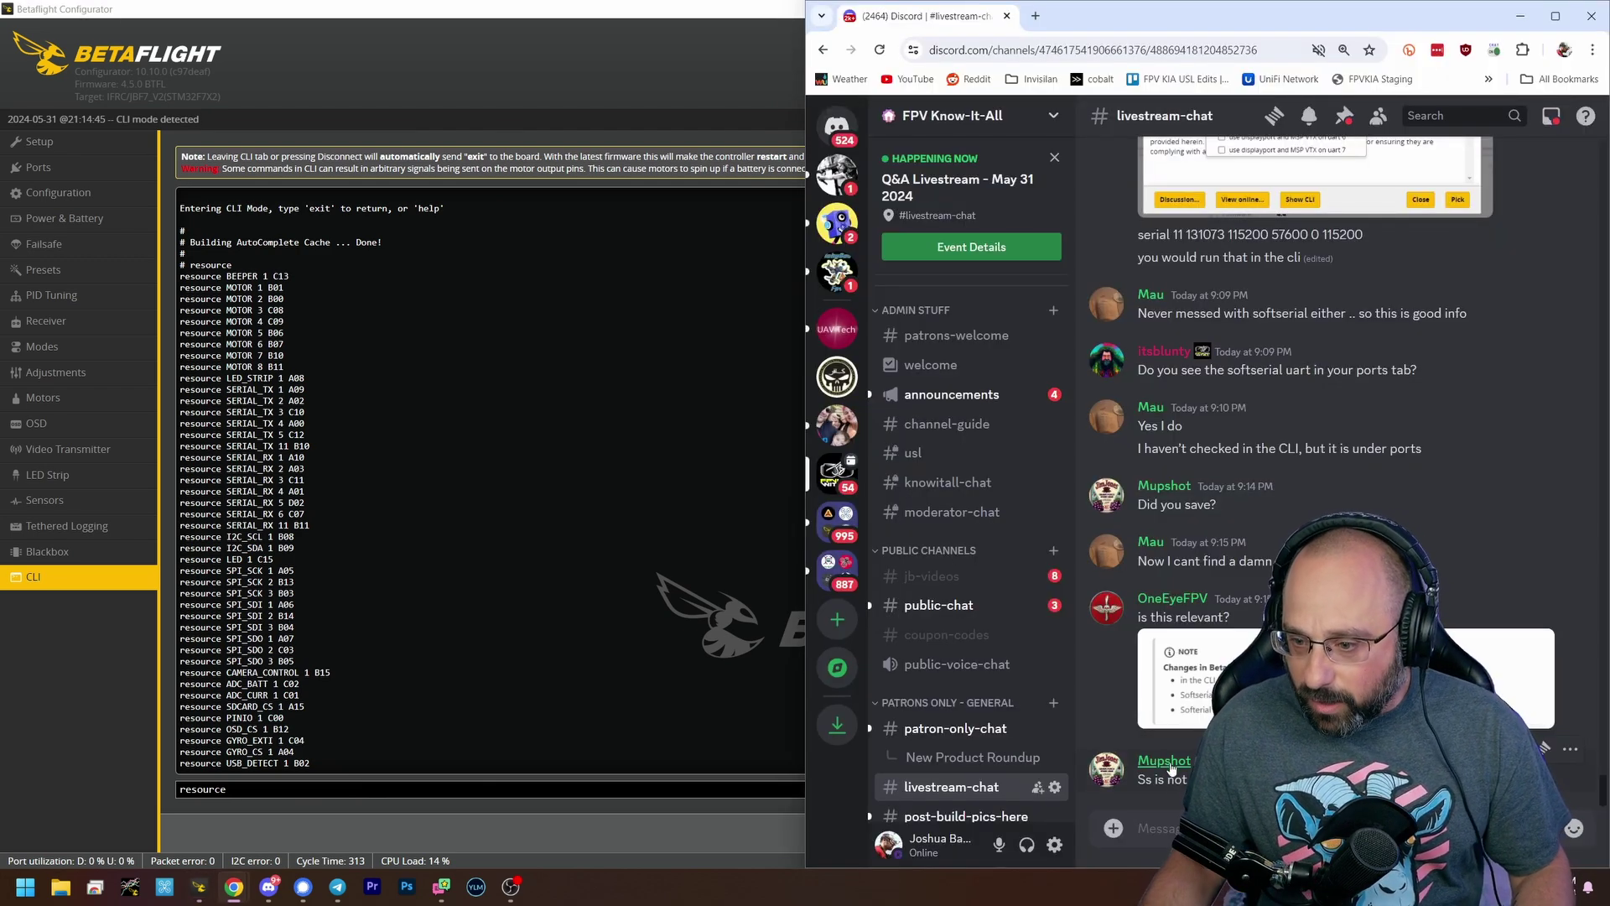
{"action": "left_click", "coordinate": [319, 800]}
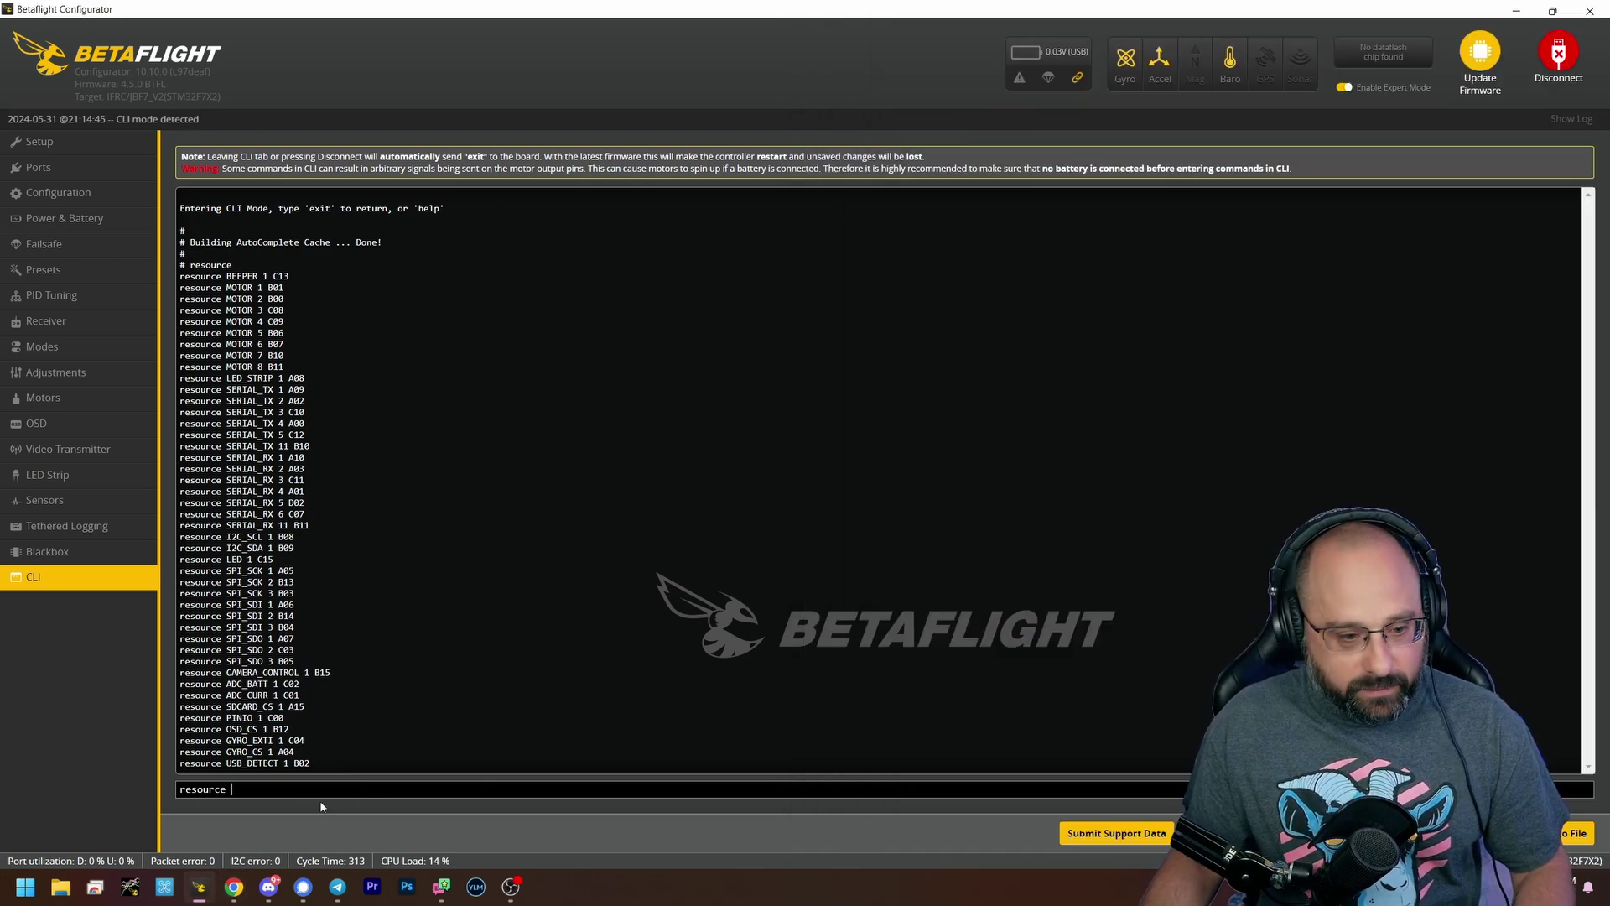
{"action": "type", "text": "softserial"}
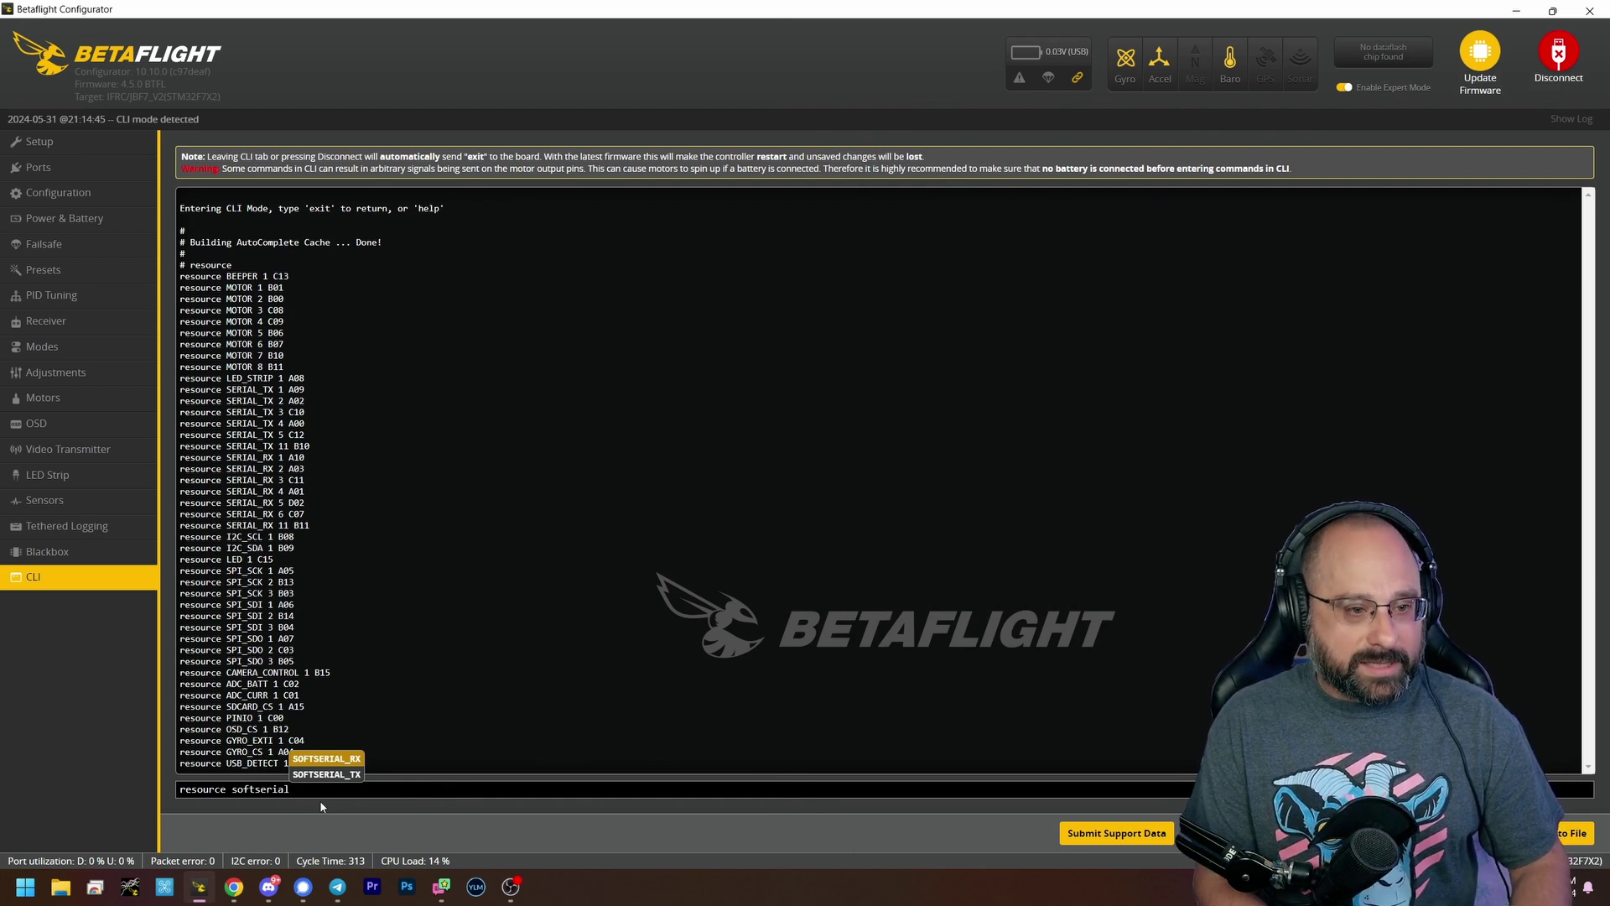
{"action": "type", "text": " _tx"}
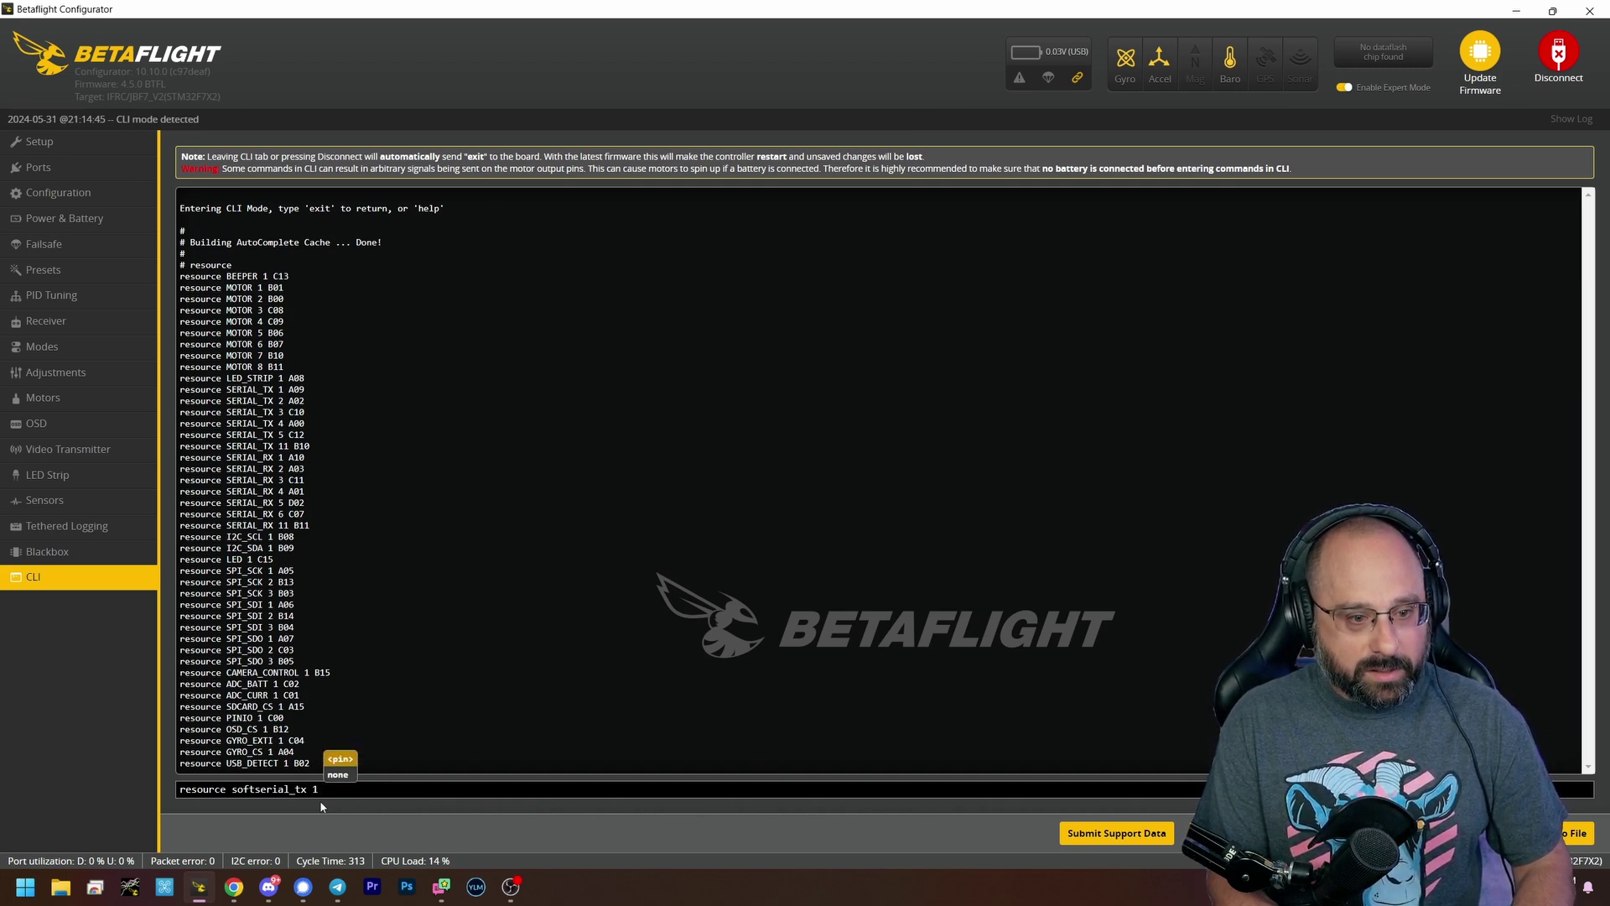
Assign SOFTSERIAL_TX 1 to B10 and SOFTSERIAL_RX 1 to B11, setting serial 11 TX/RX to none.
{"action": "type", "text": "1 b10"}
{"action": "key", "text": "Return"}
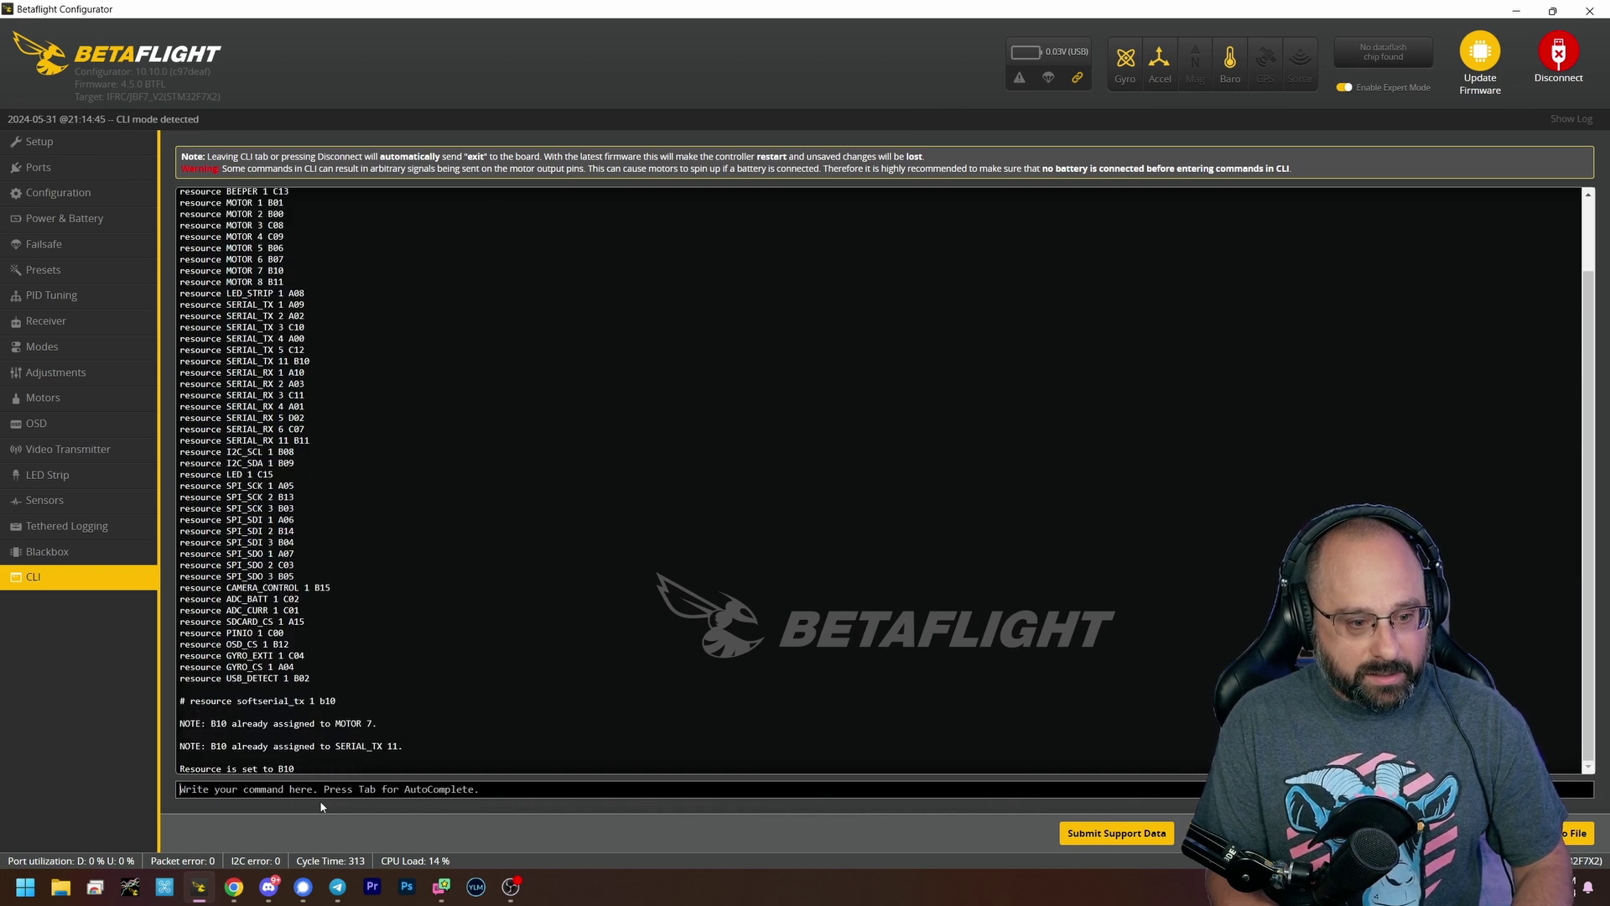
{"action": "type", "text": "resource serial"}
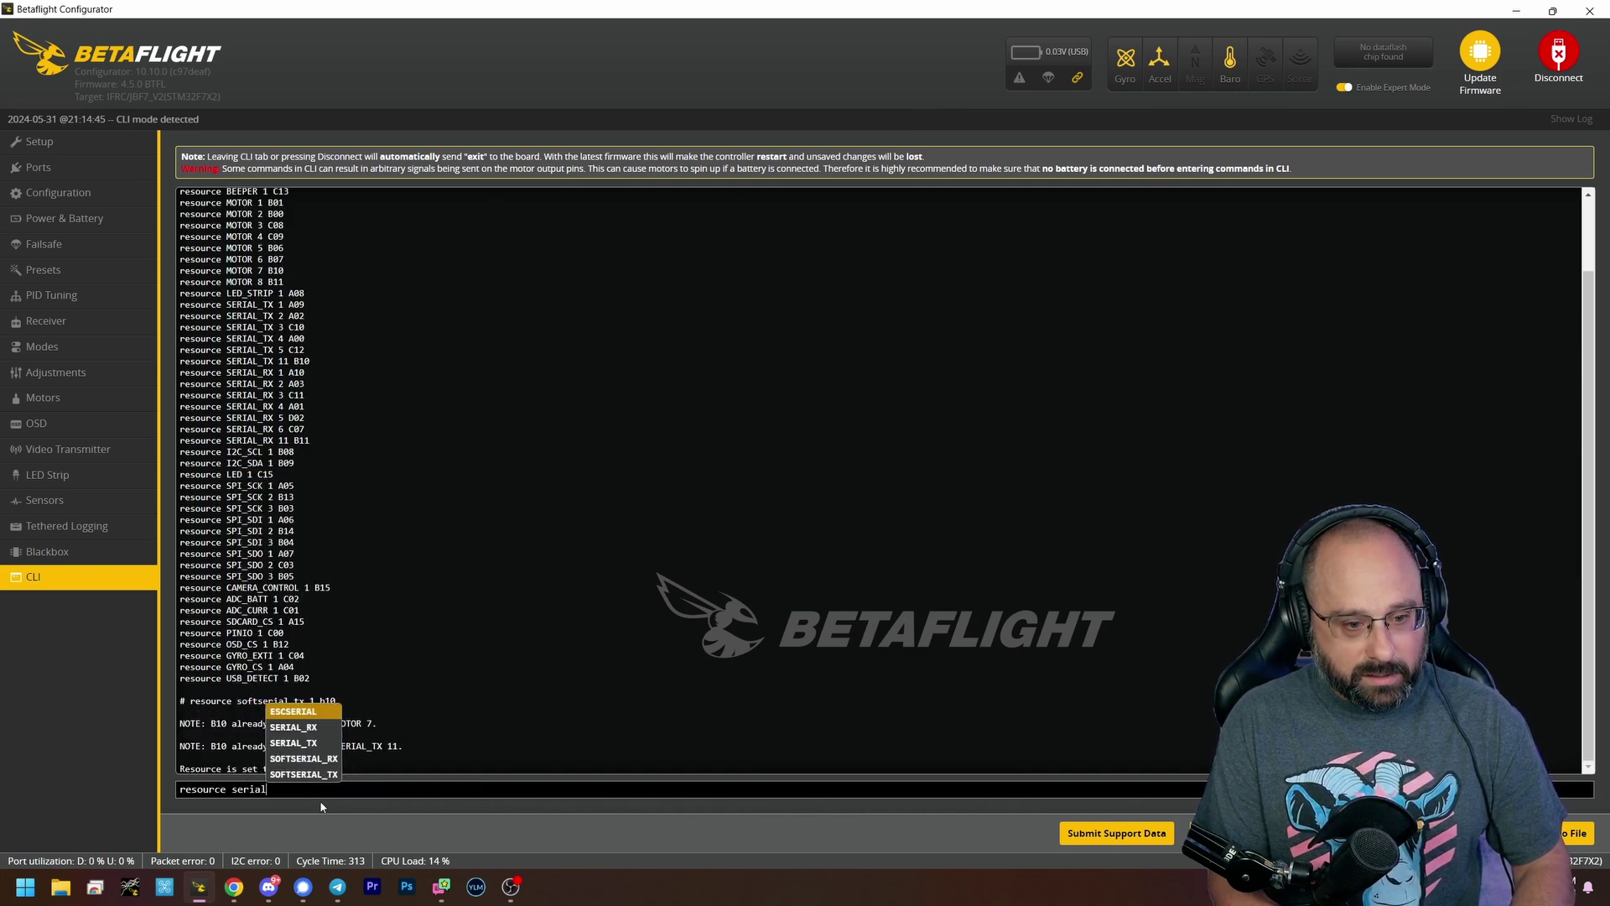
{"action": "type", "text": "_tx 11 none"}
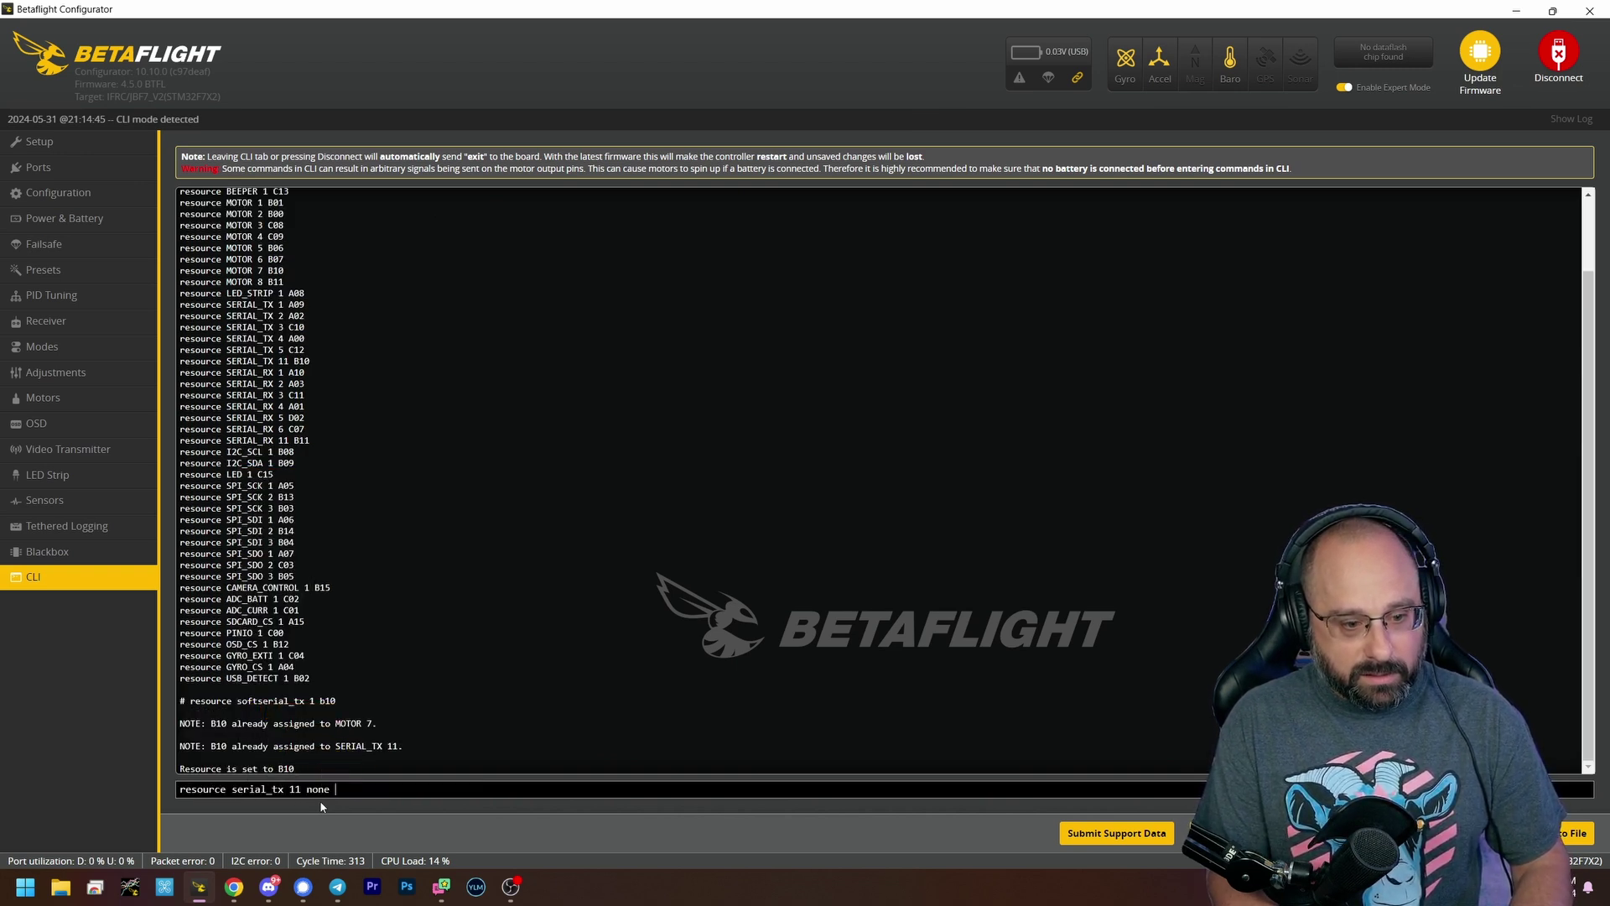
{"action": "key", "text": "Return"}
{"action": "type", "text": "resource softs"}
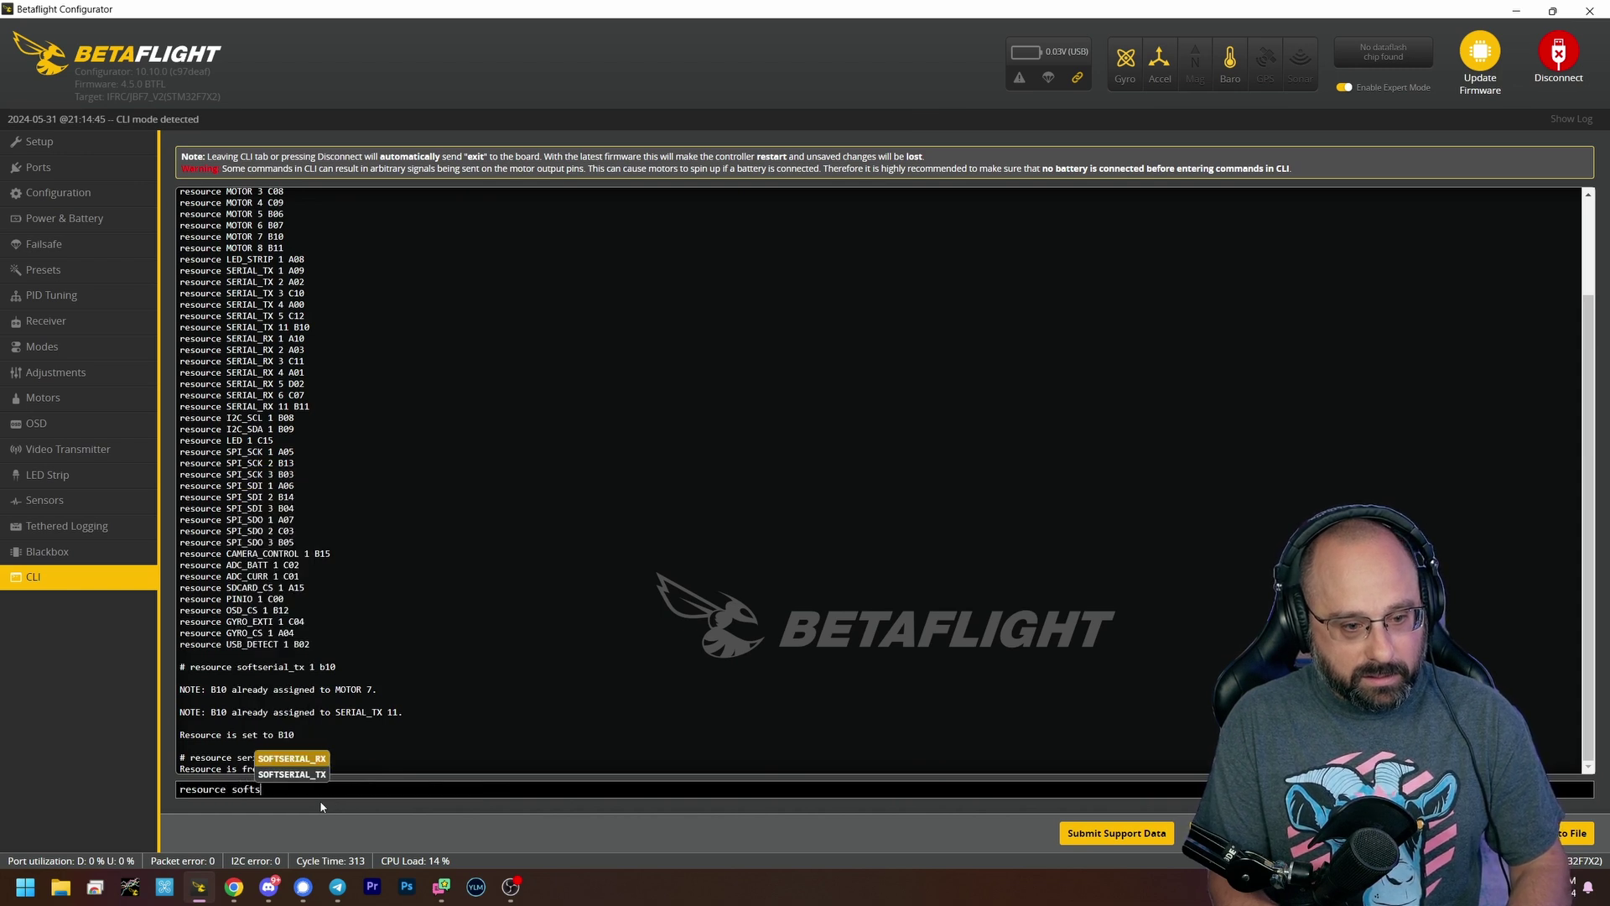
{"action": "type", "text": "erial_rx 1"}
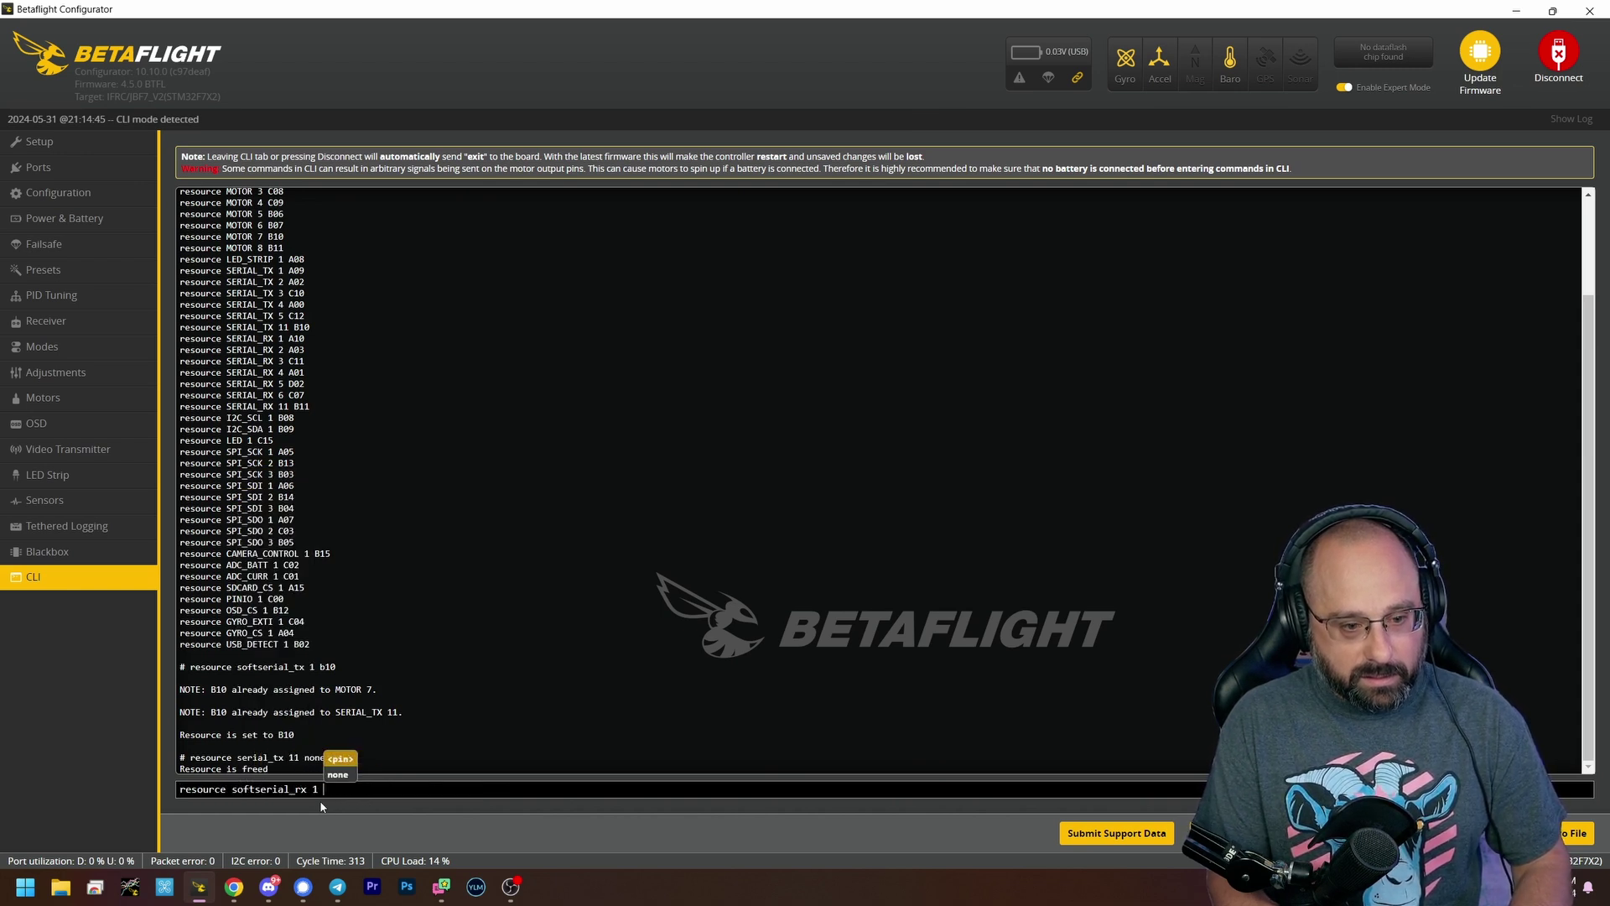
{"action": "type", "text": " b11"}
{"action": "key", "text": "Return"}
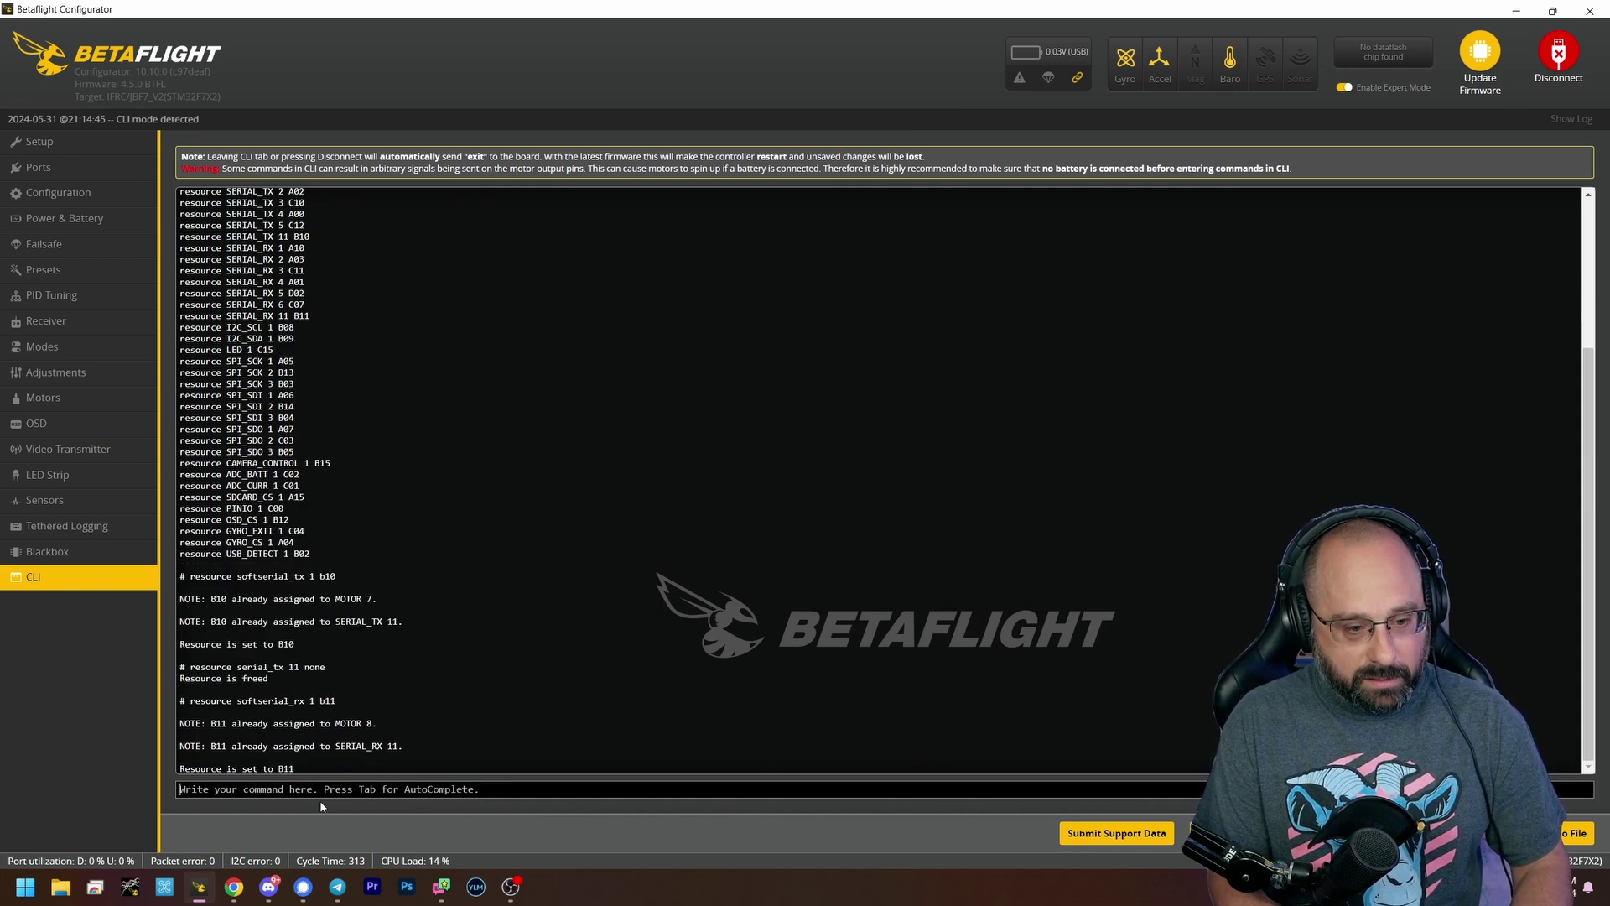
{"action": "type", "text": "resource serial_"}
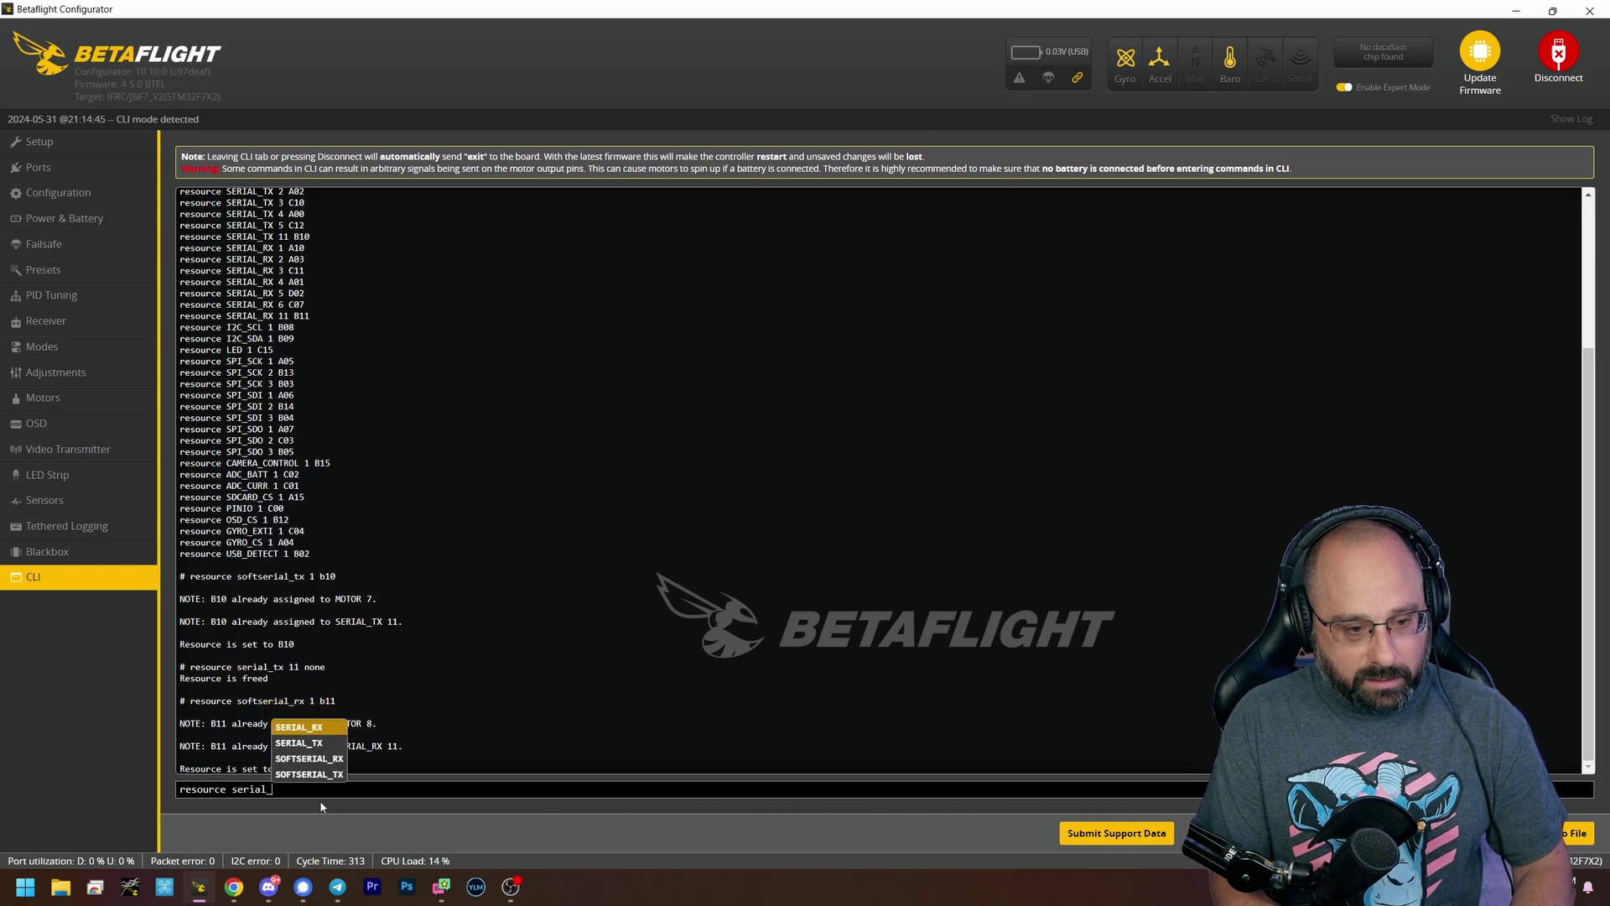
{"action": "type", "text": "rx 11 none"}
{"action": "key", "text": "Return"}
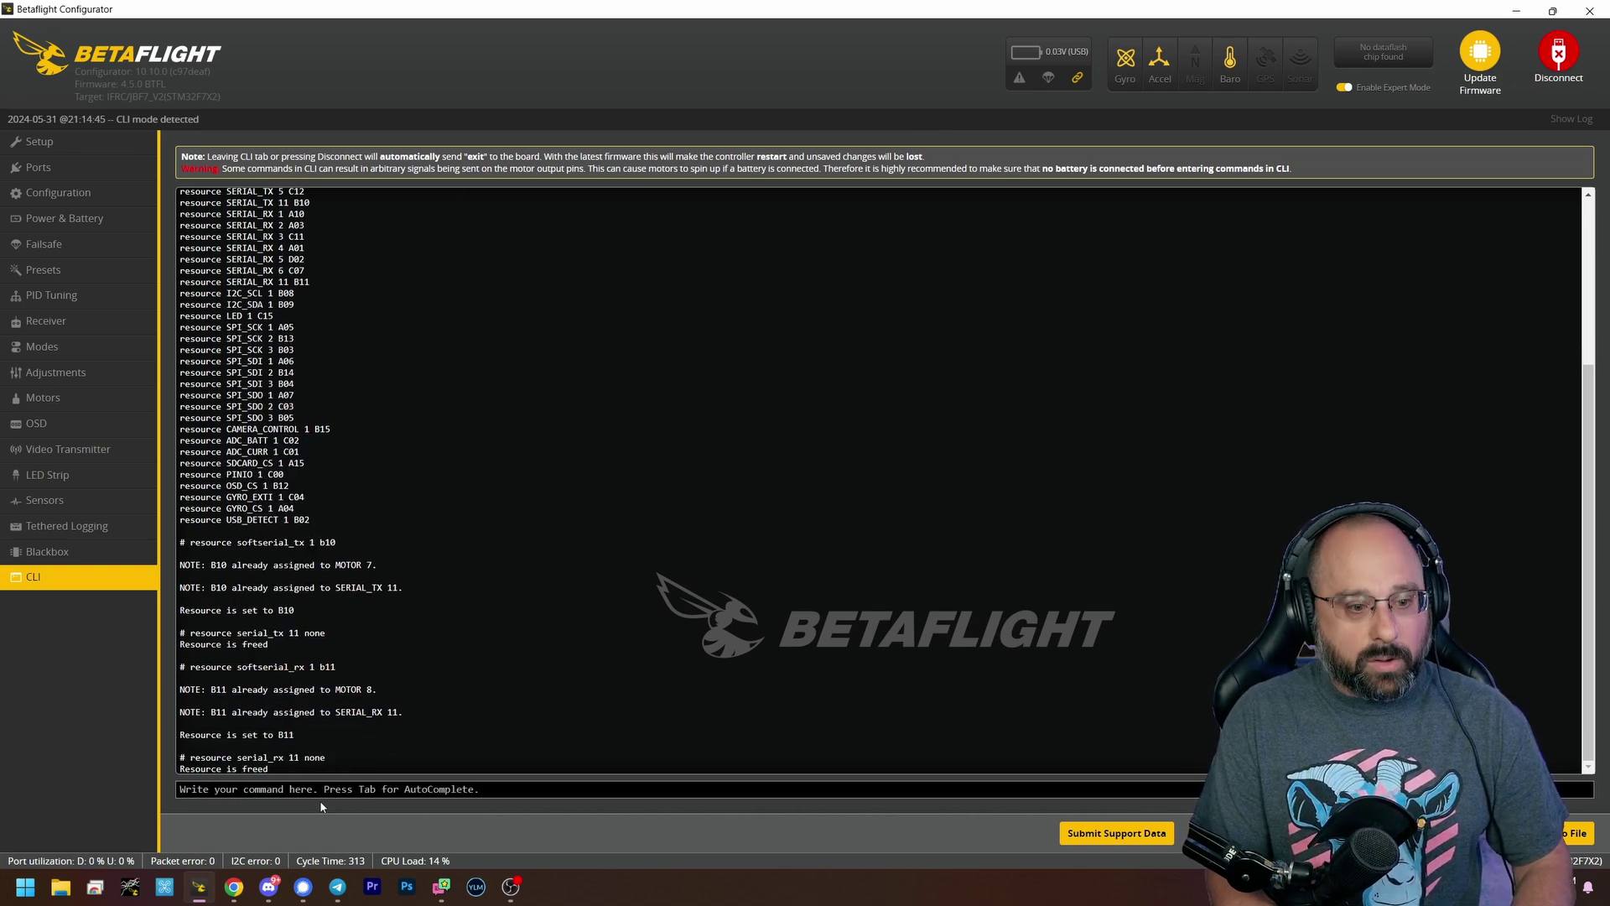
Run 'resource' and verify the SOFTSERIAL_TX 1 B10 and SOFTSERIAL_RX 1 B11 lines.
{"action": "type", "text": "resource"}
{"action": "key", "text": "Return"}
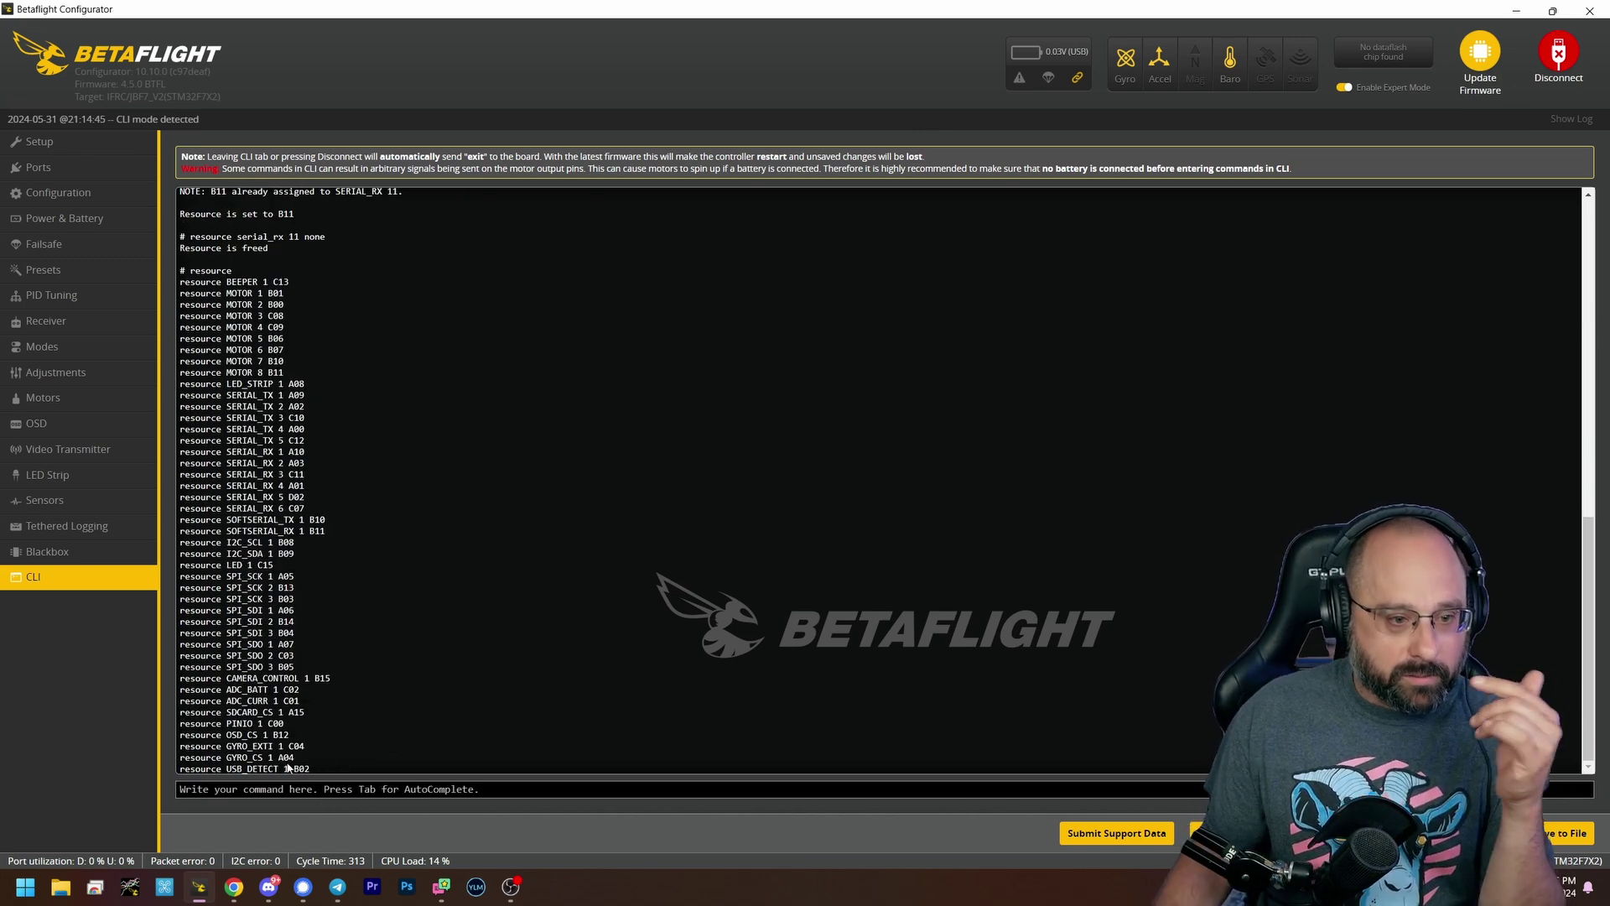
{"action": "left_click_drag", "start_coordinate": [227, 519], "coordinate": [349, 524]}
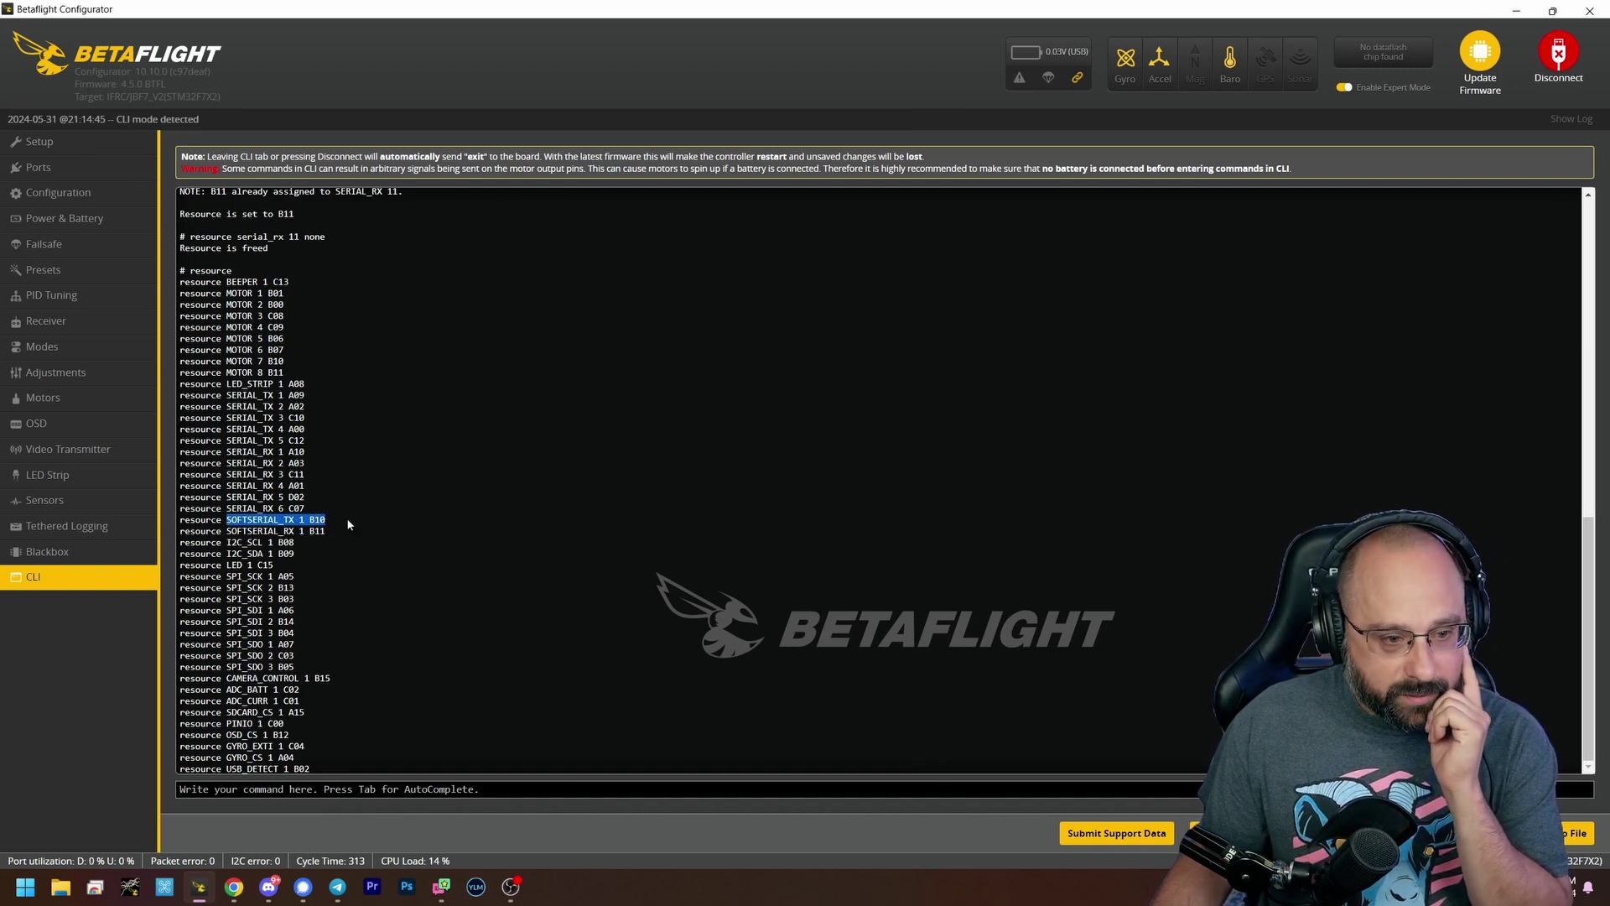
{"action": "left_click_drag", "start_coordinate": [221, 531], "coordinate": [364, 540]}
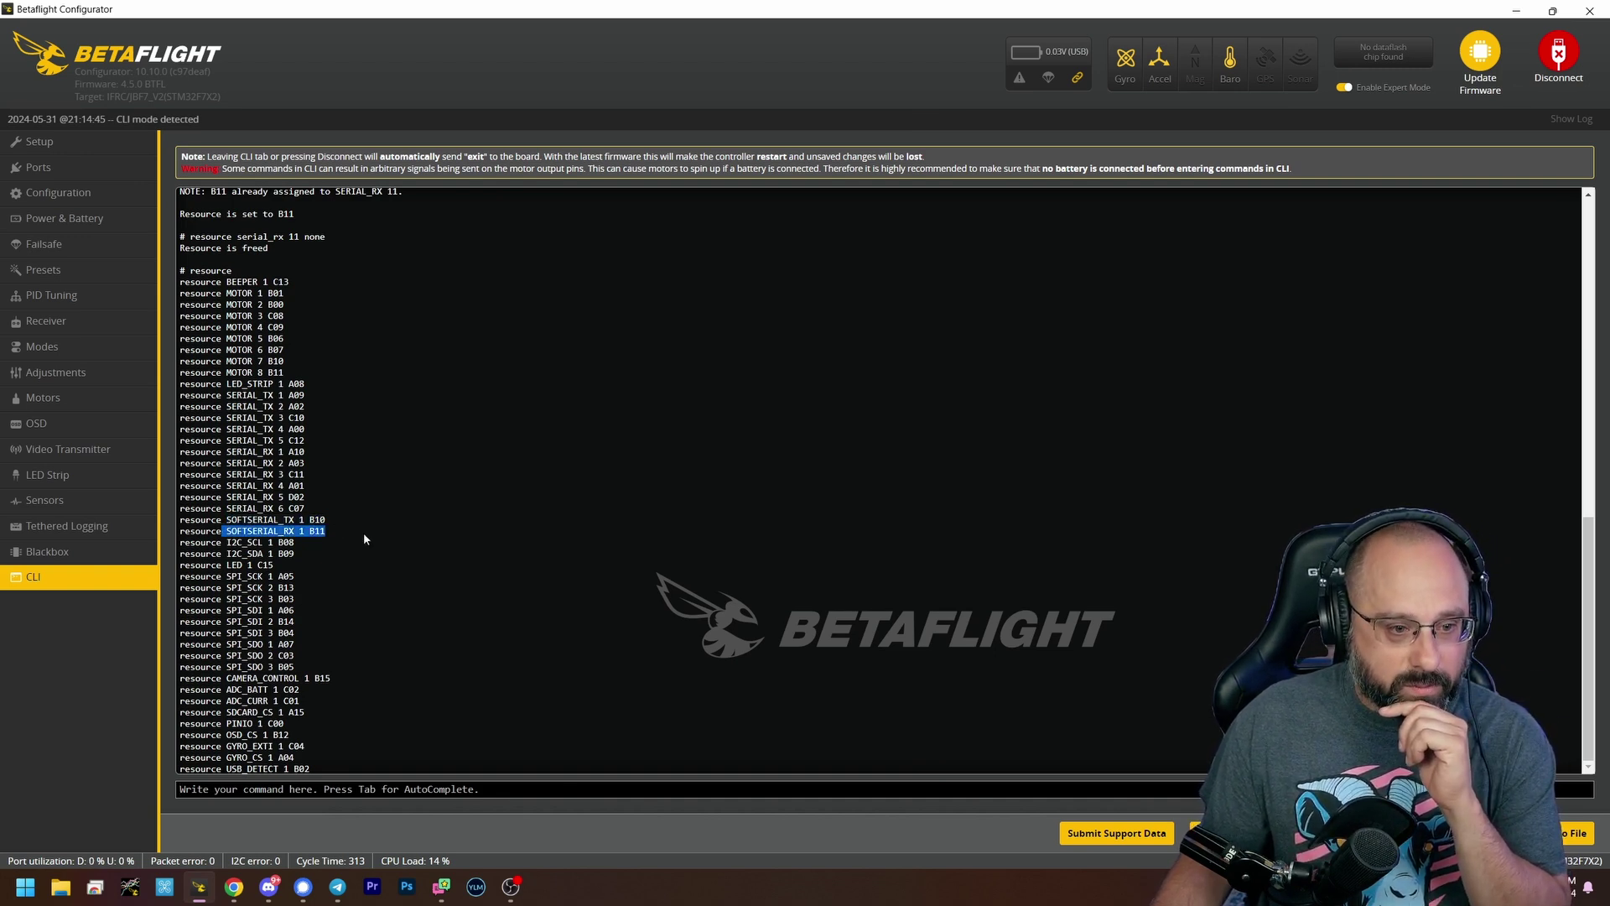
{"action": "left_click", "coordinate": [793, 790]}
Save the CLI changes with 'save', rebooting the board, and dismiss the accelerometer warning.
{"action": "type", "text": "save"}
{"action": "key", "text": "Return"}
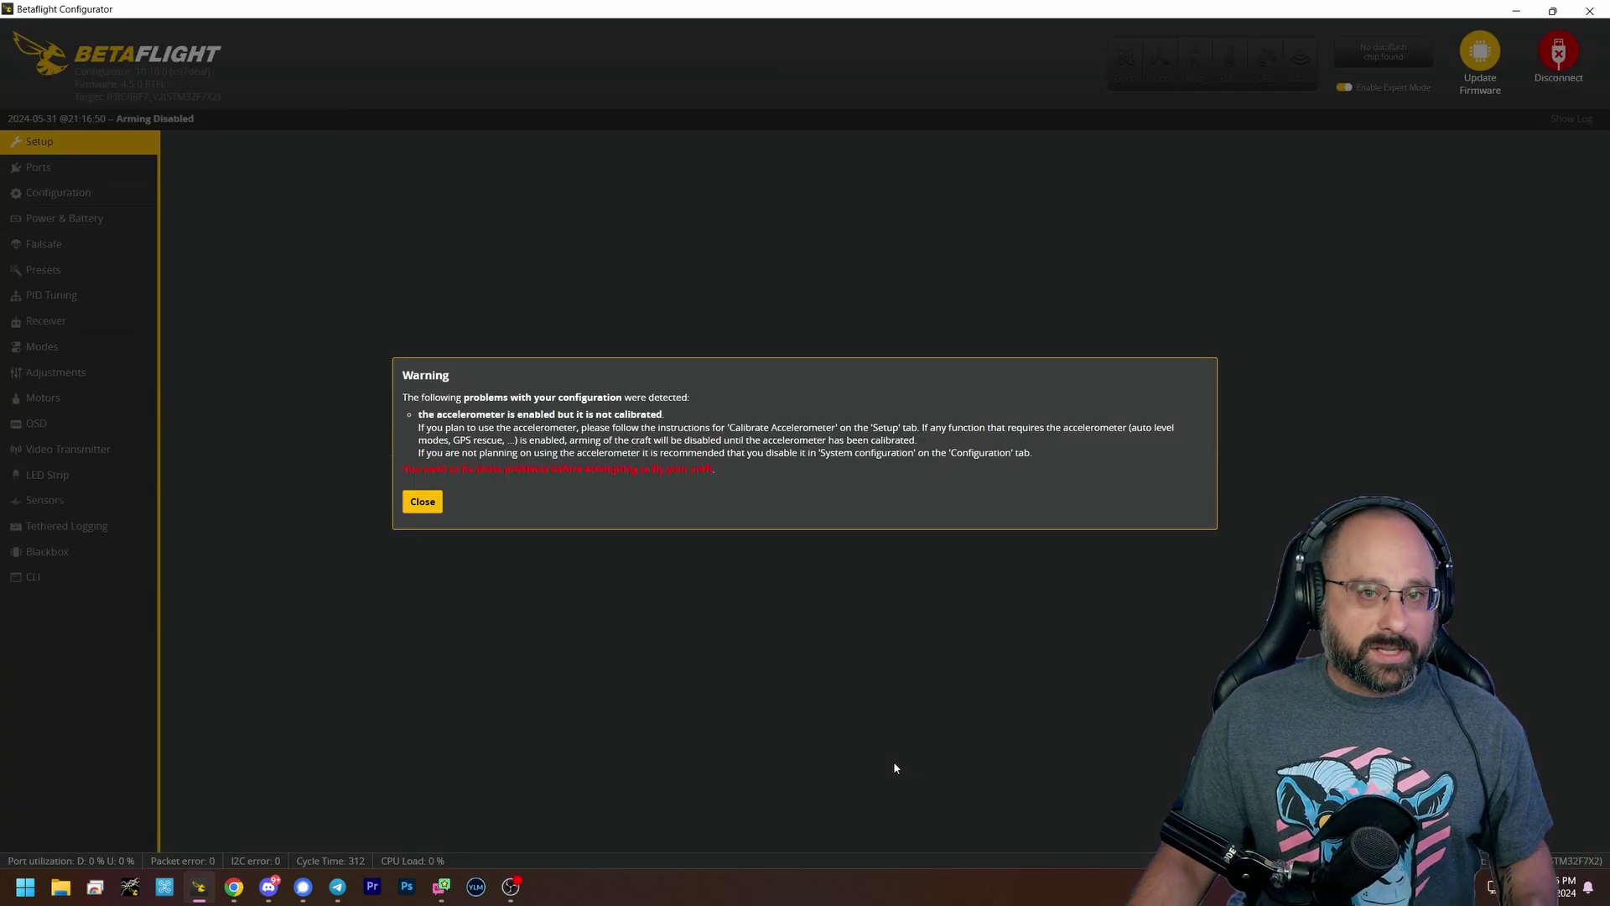
{"action": "left_click", "coordinate": [423, 502]}
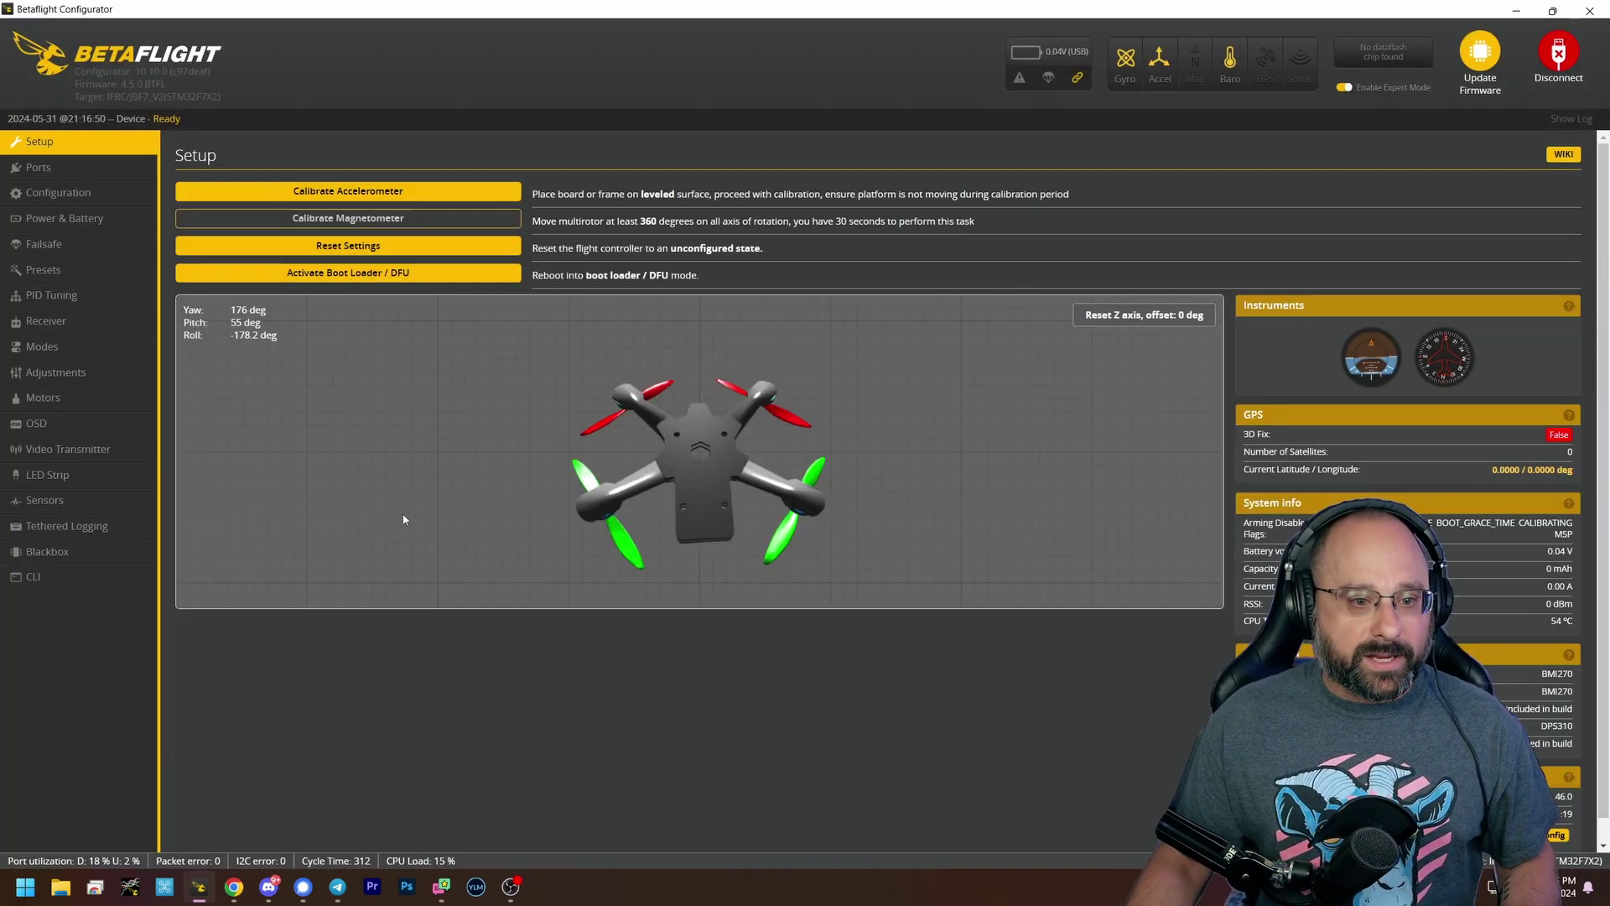
Check the Configuration and Ports pages, then return to the CLI.
{"action": "left_click", "coordinate": [36, 202]}
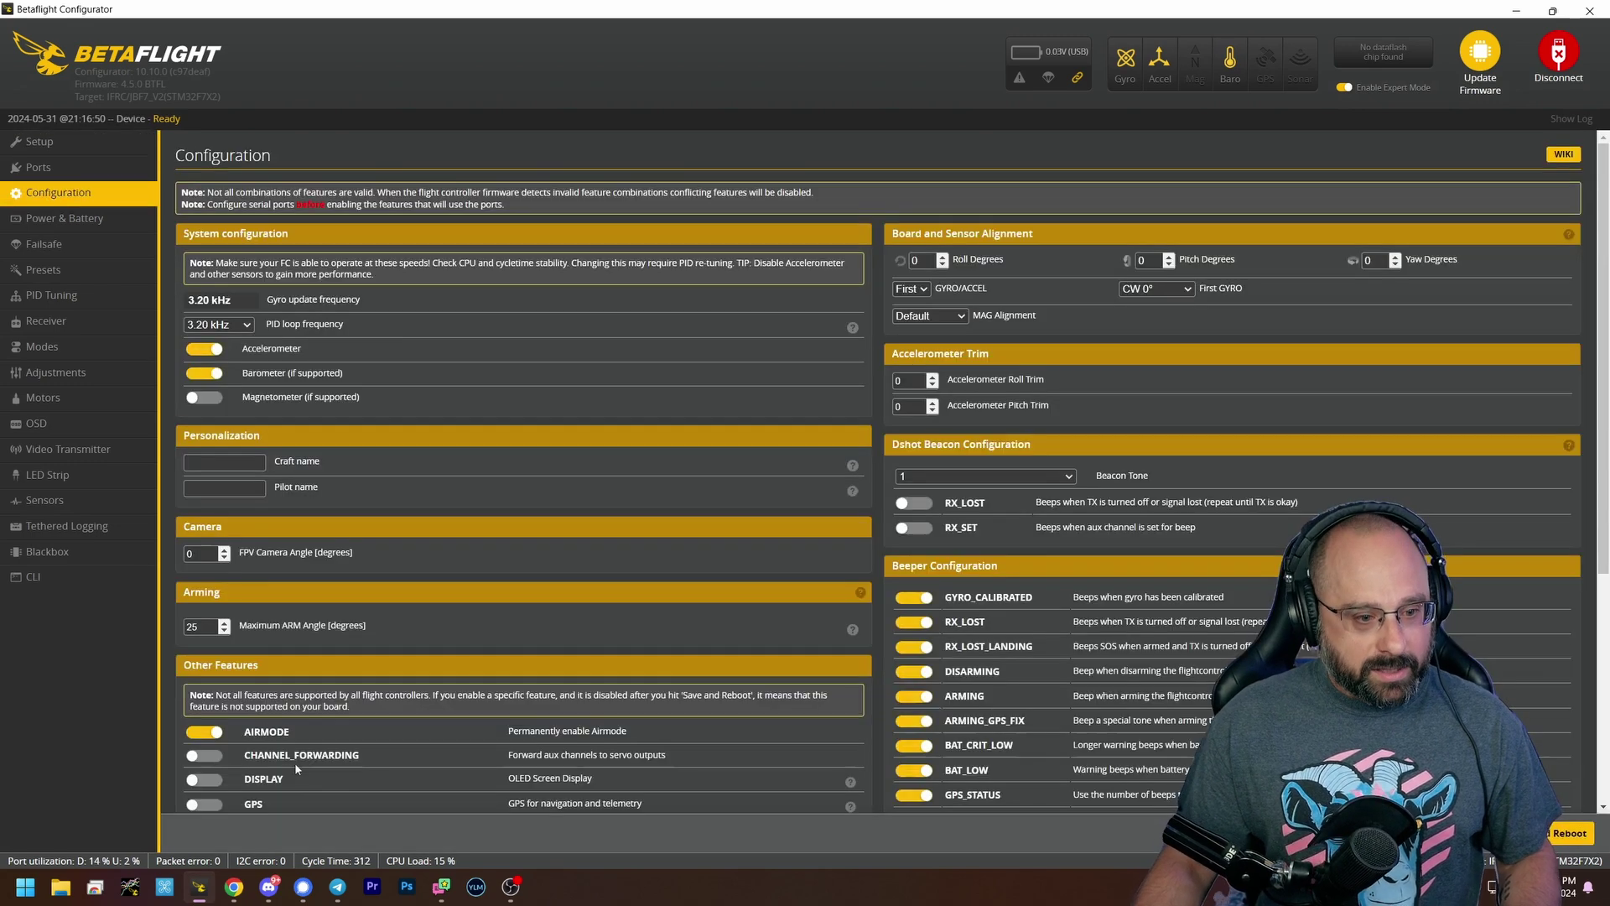
{"action": "scroll", "coordinate": [285, 738], "scroll_direction": "down", "scroll_amount": 3}
{"action": "scroll", "coordinate": [274, 715], "scroll_direction": "up", "scroll_amount": 1}
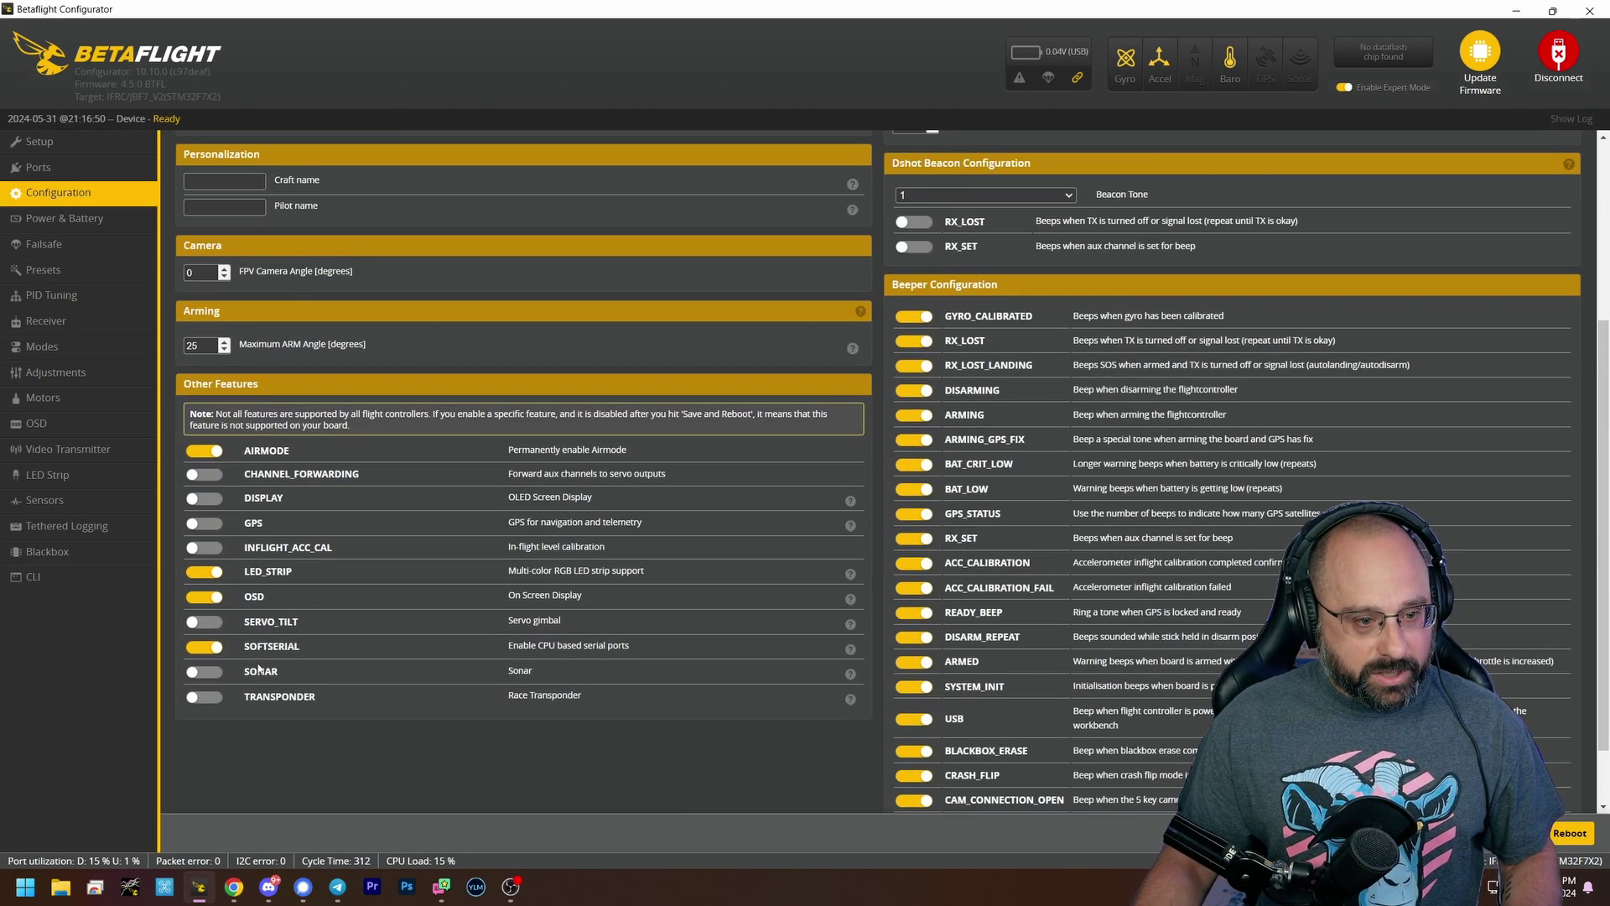
{"action": "left_click", "coordinate": [59, 167]}
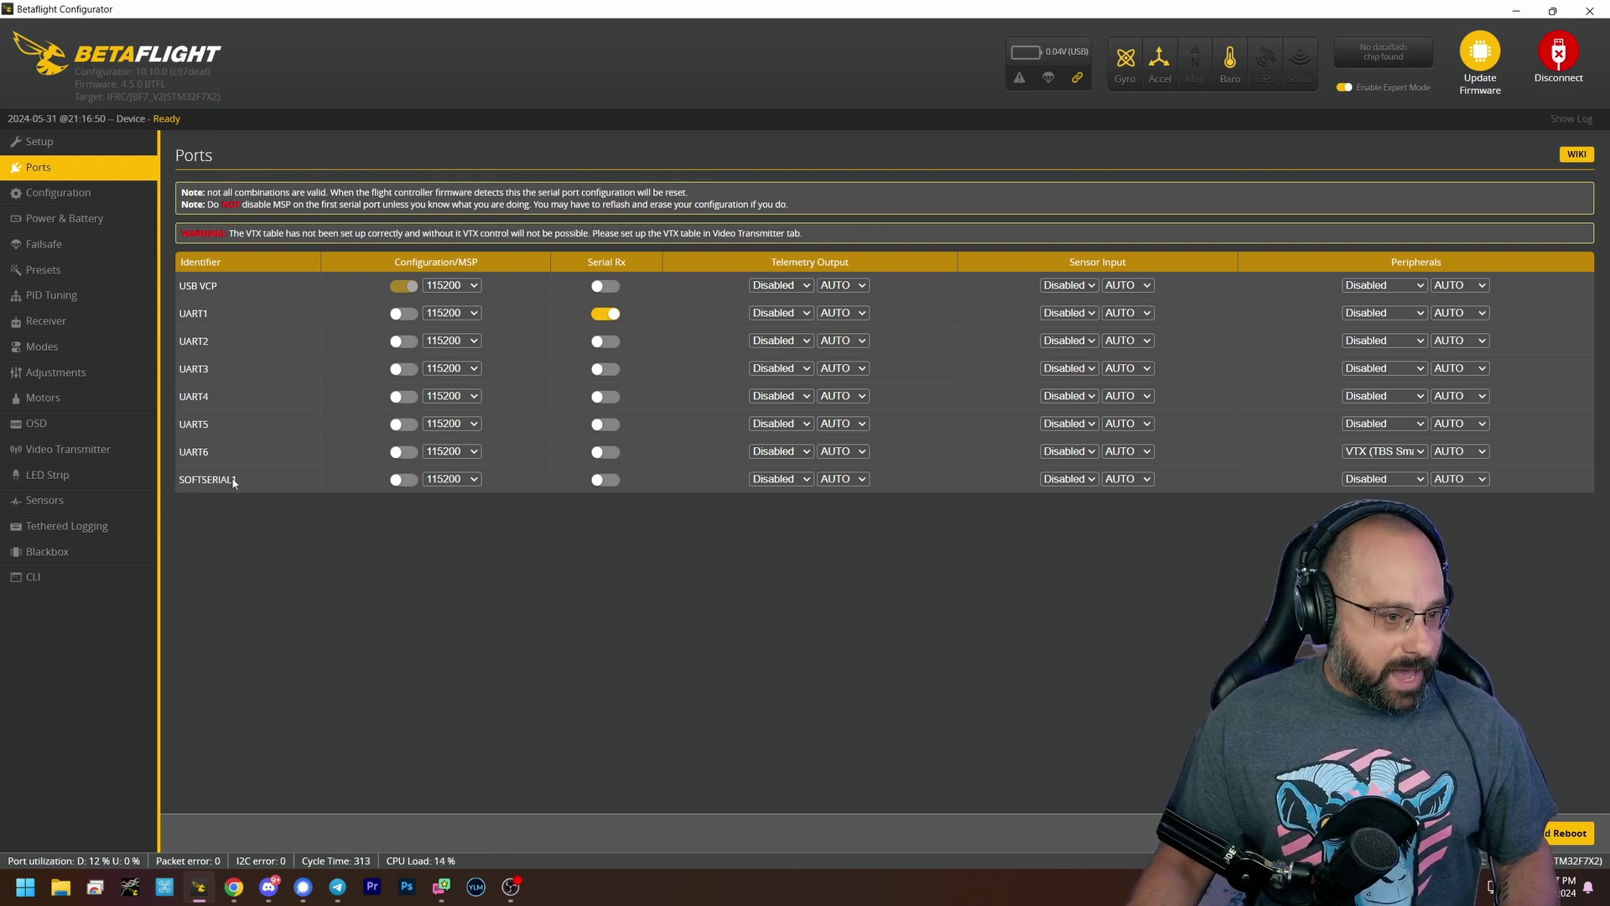
{"action": "left_click", "coordinate": [41, 578]}
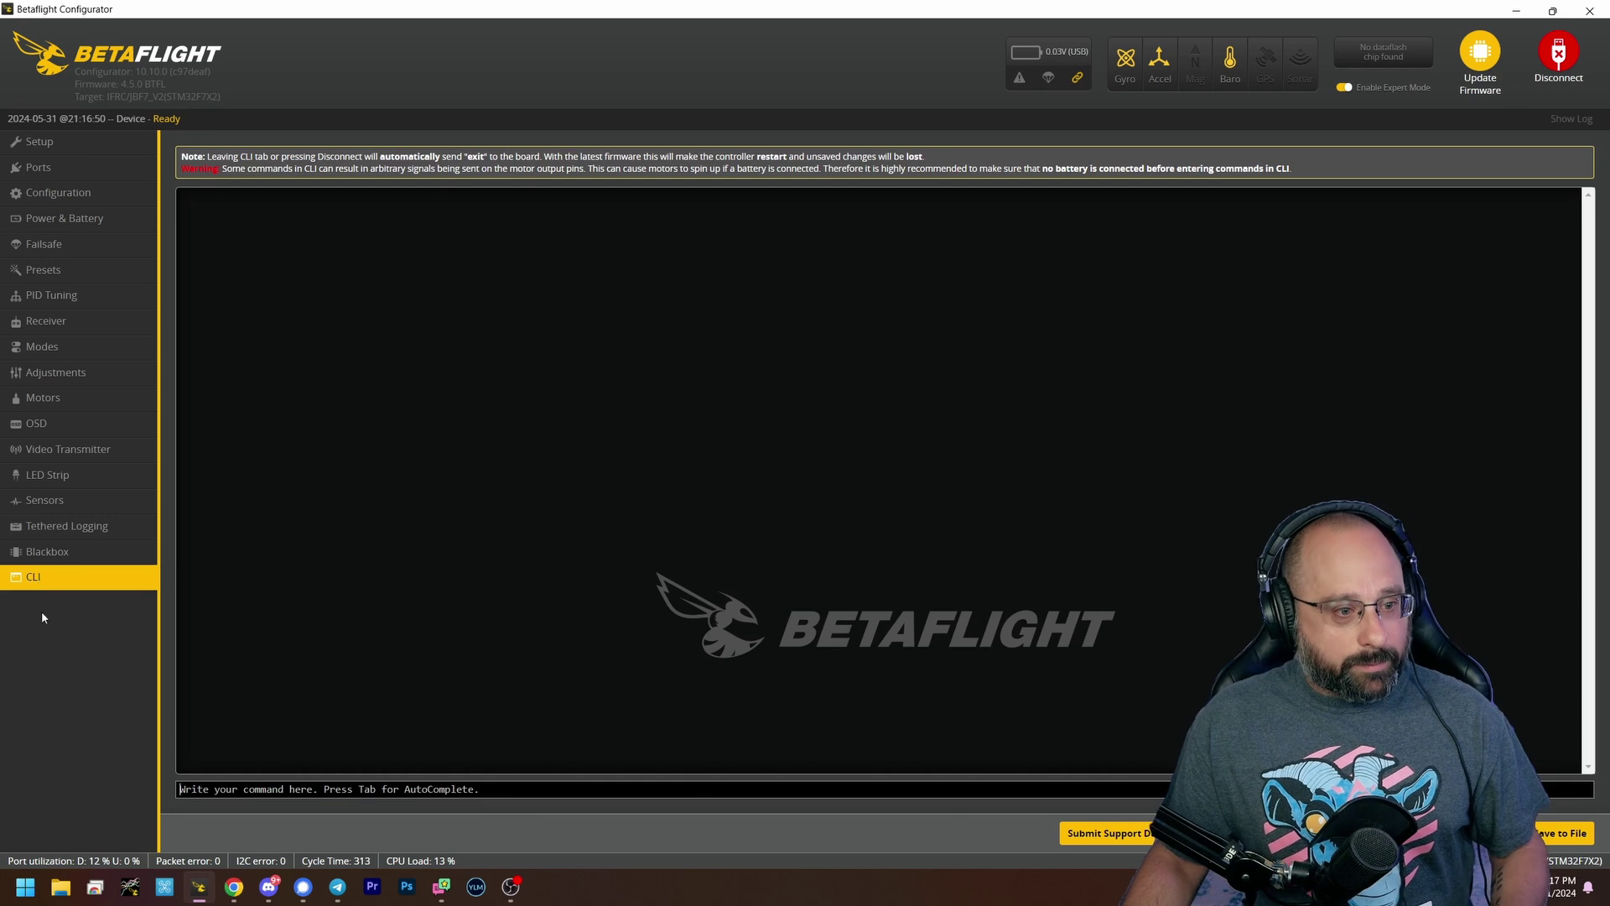
Run 'resource show', inspect the B10–B12 pin entries, then return to the Ports tab.
{"action": "left_click", "coordinate": [291, 784]}
{"action": "type", "text": "resource show"}
{"action": "key", "text": "Return"}
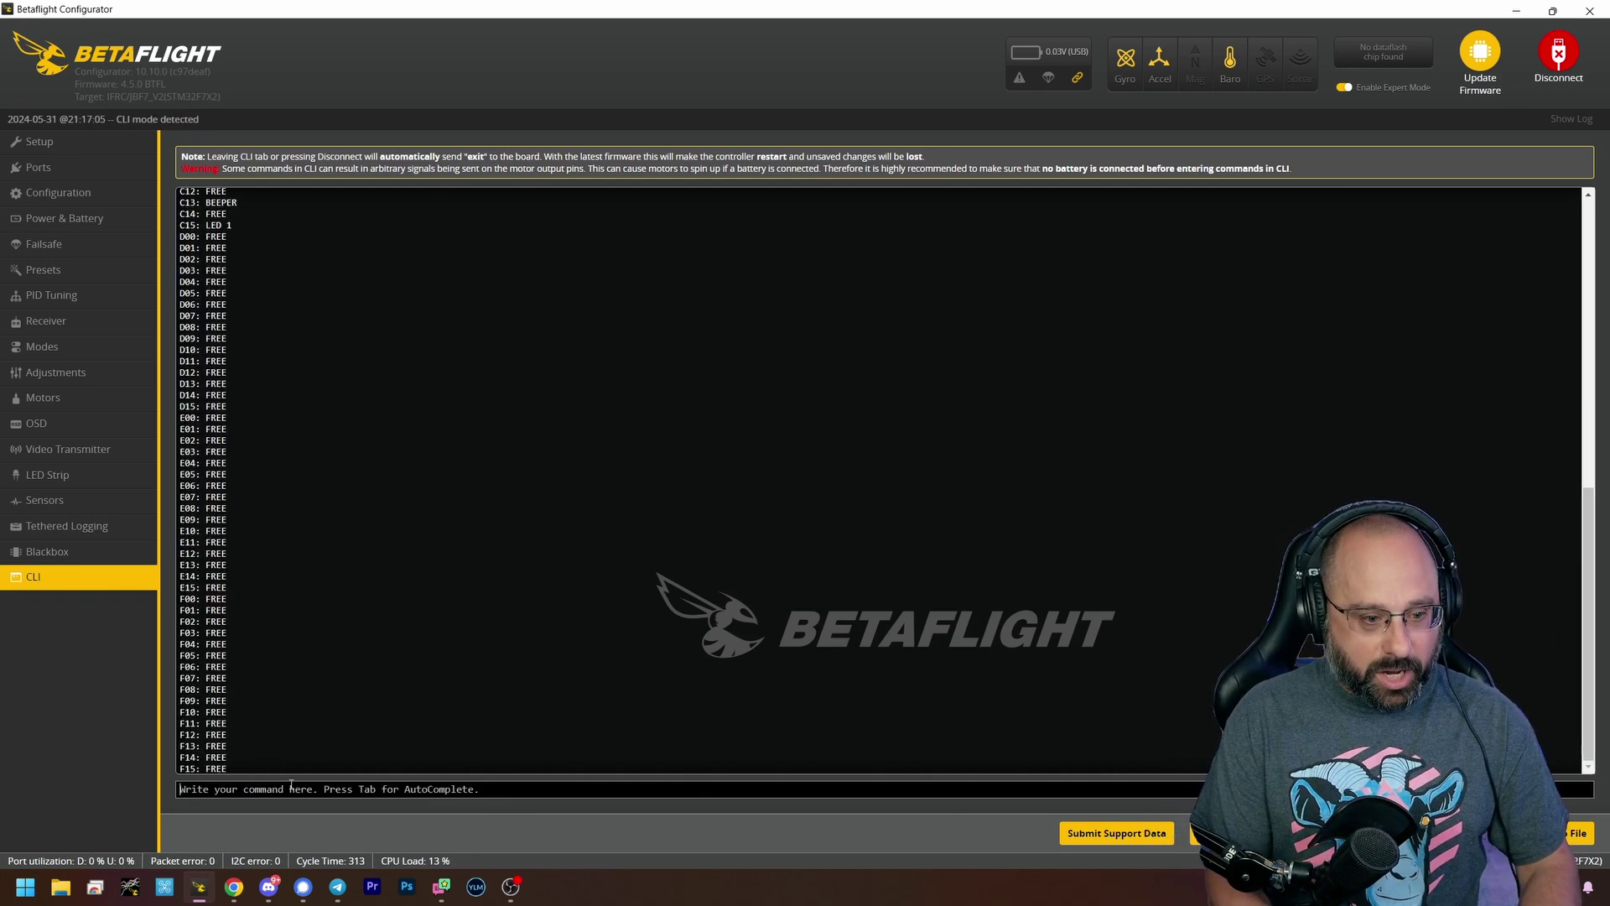
{"action": "scroll", "coordinate": [216, 738], "scroll_direction": "up", "scroll_amount": 5}
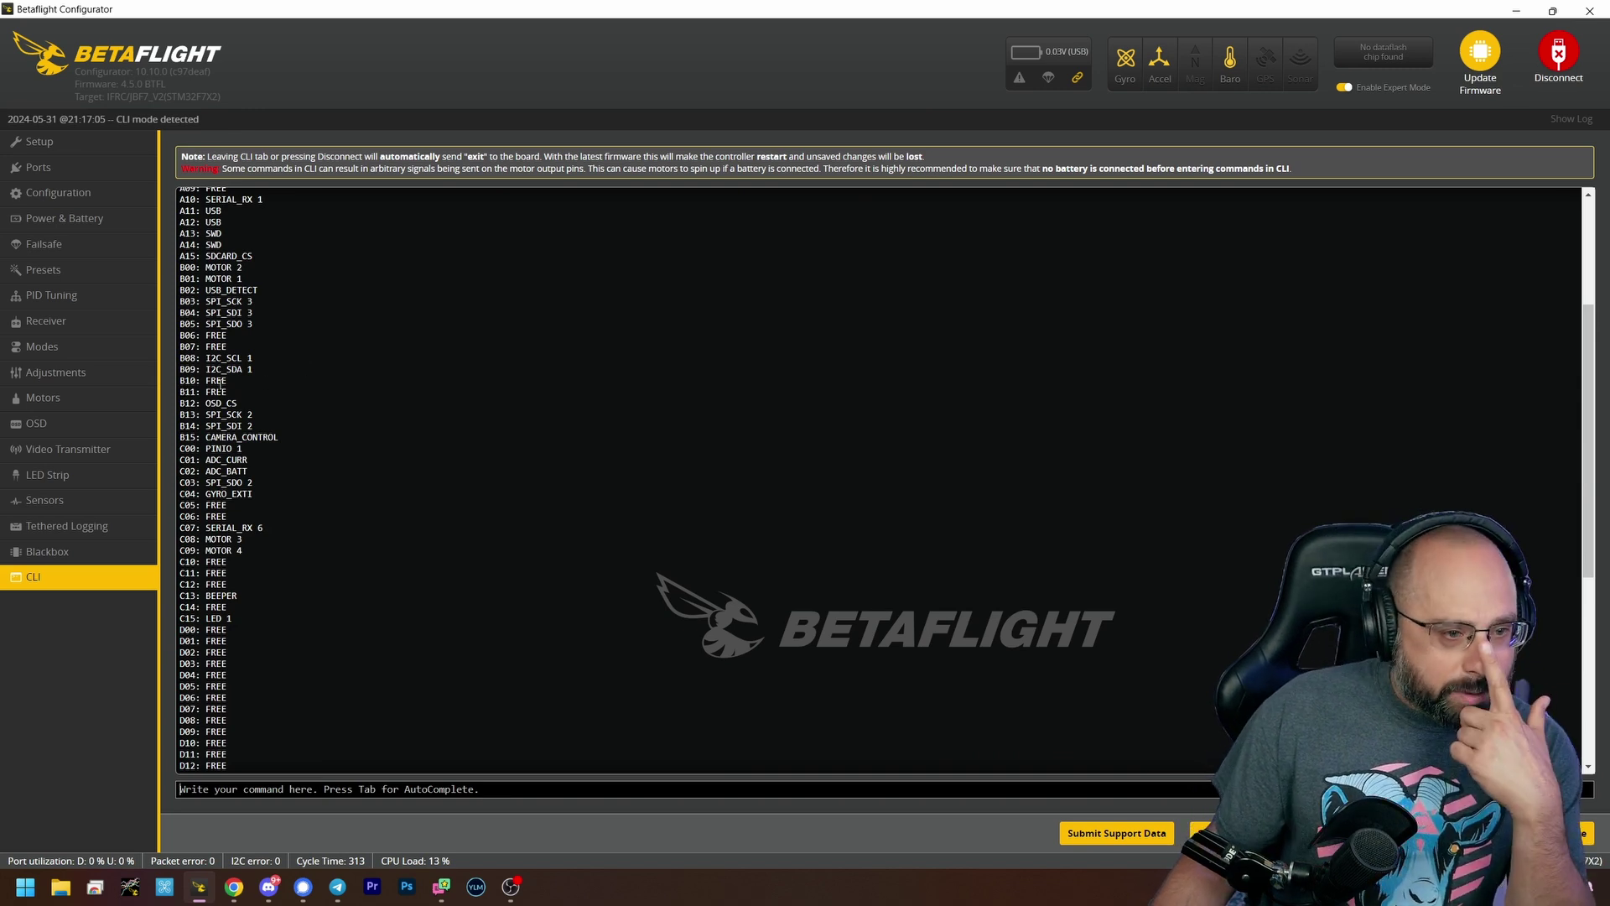
{"action": "left_click_drag", "start_coordinate": [207, 380], "coordinate": [269, 405]}
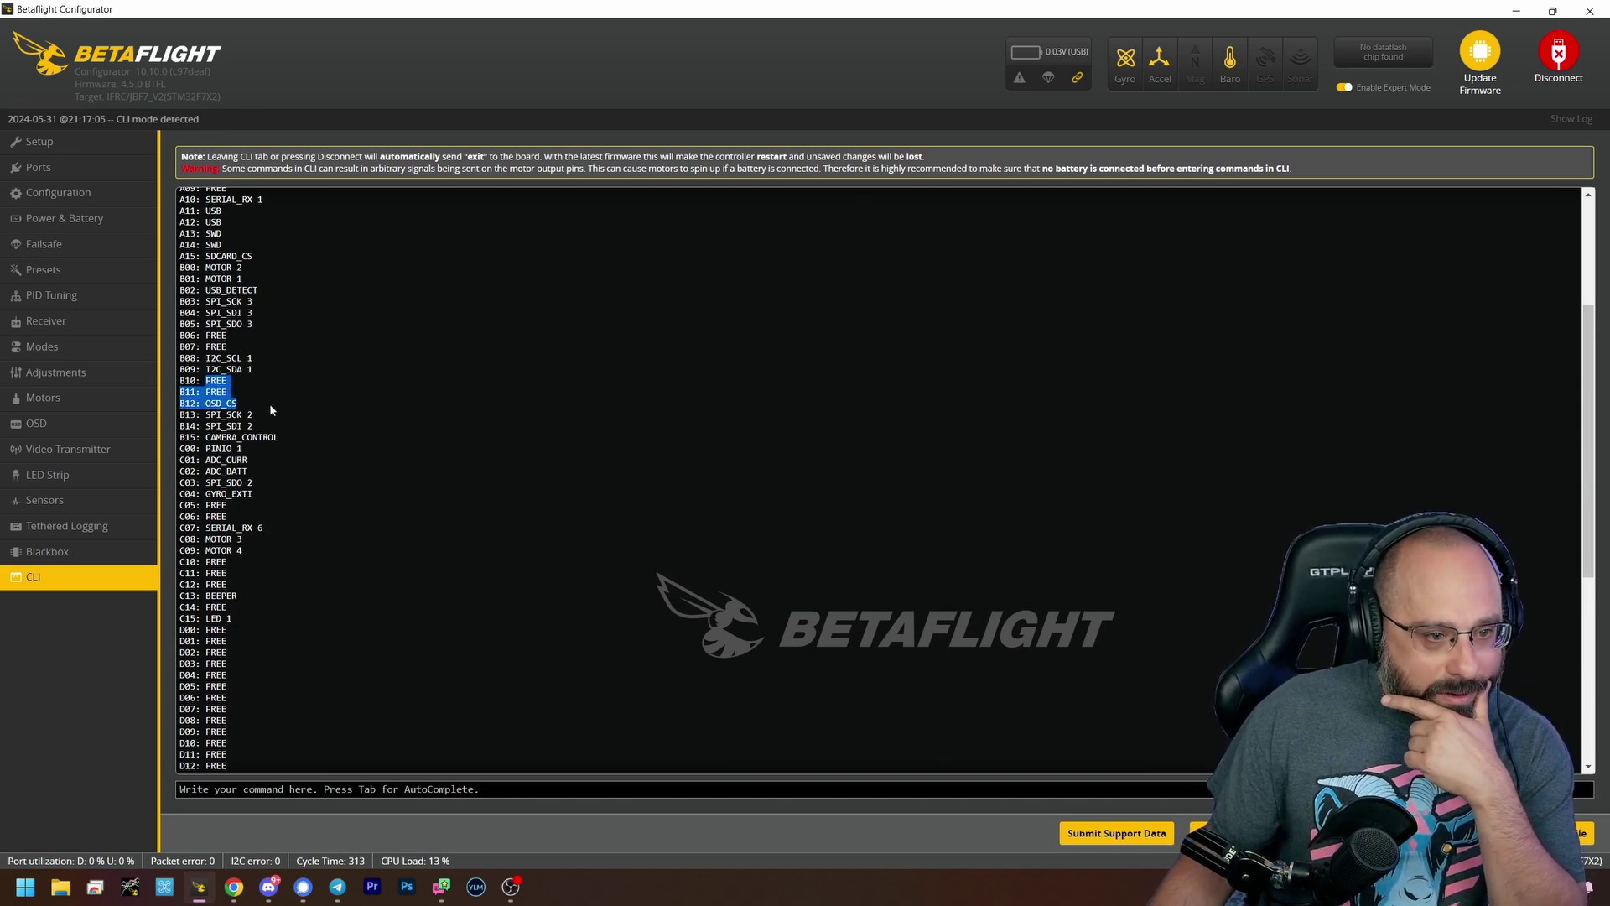
{"action": "left_click", "coordinate": [279, 394]}
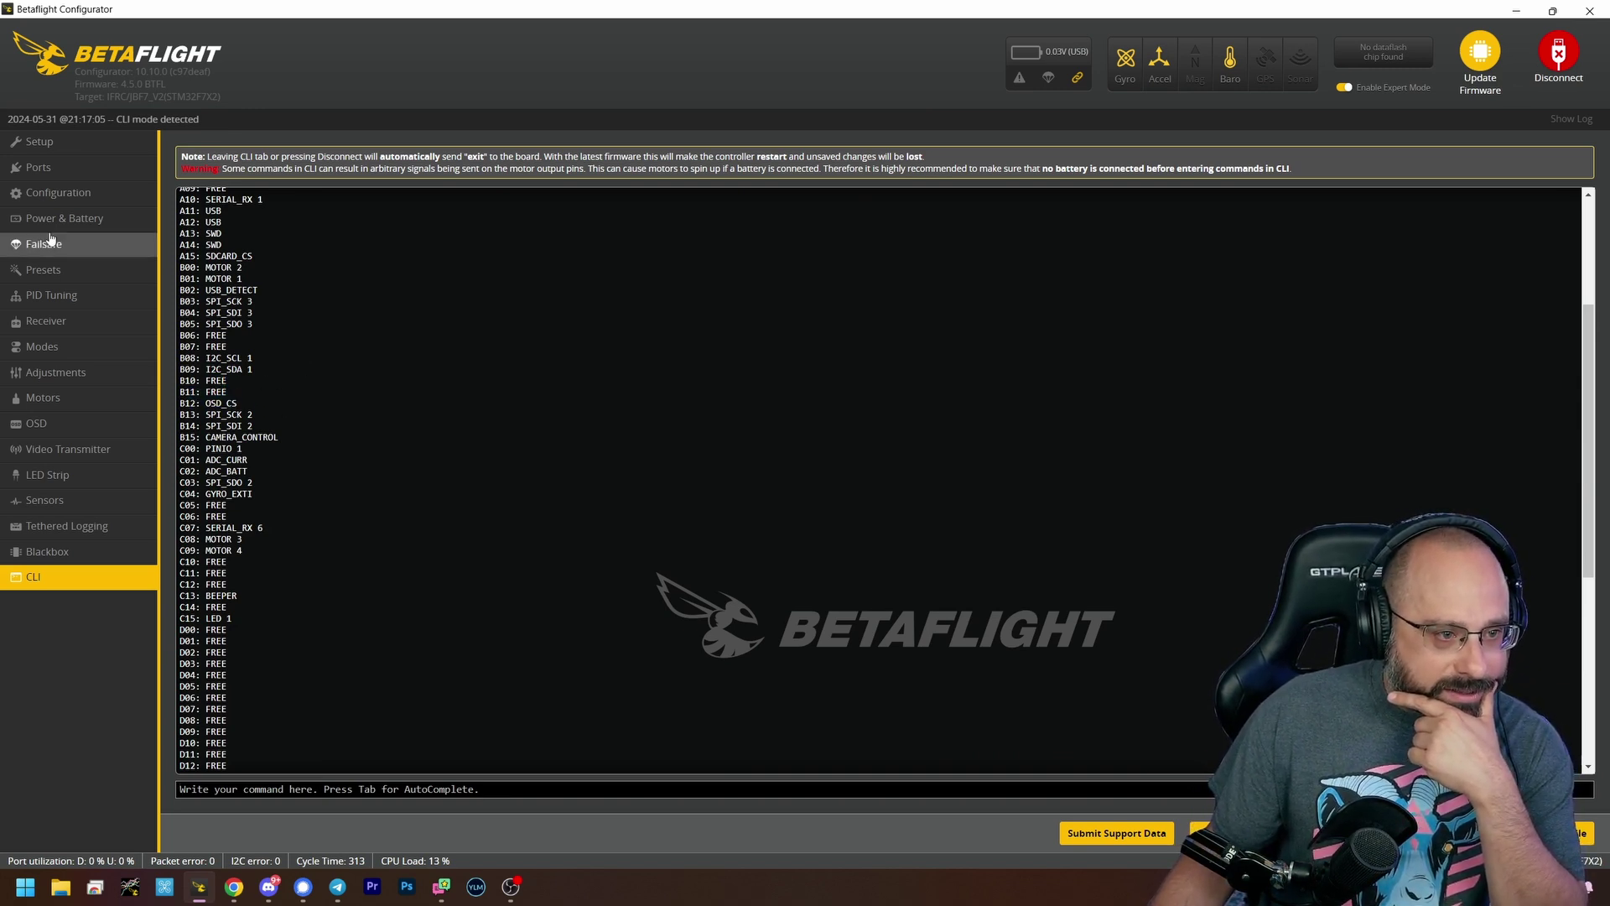
{"action": "left_click", "coordinate": [51, 171]}
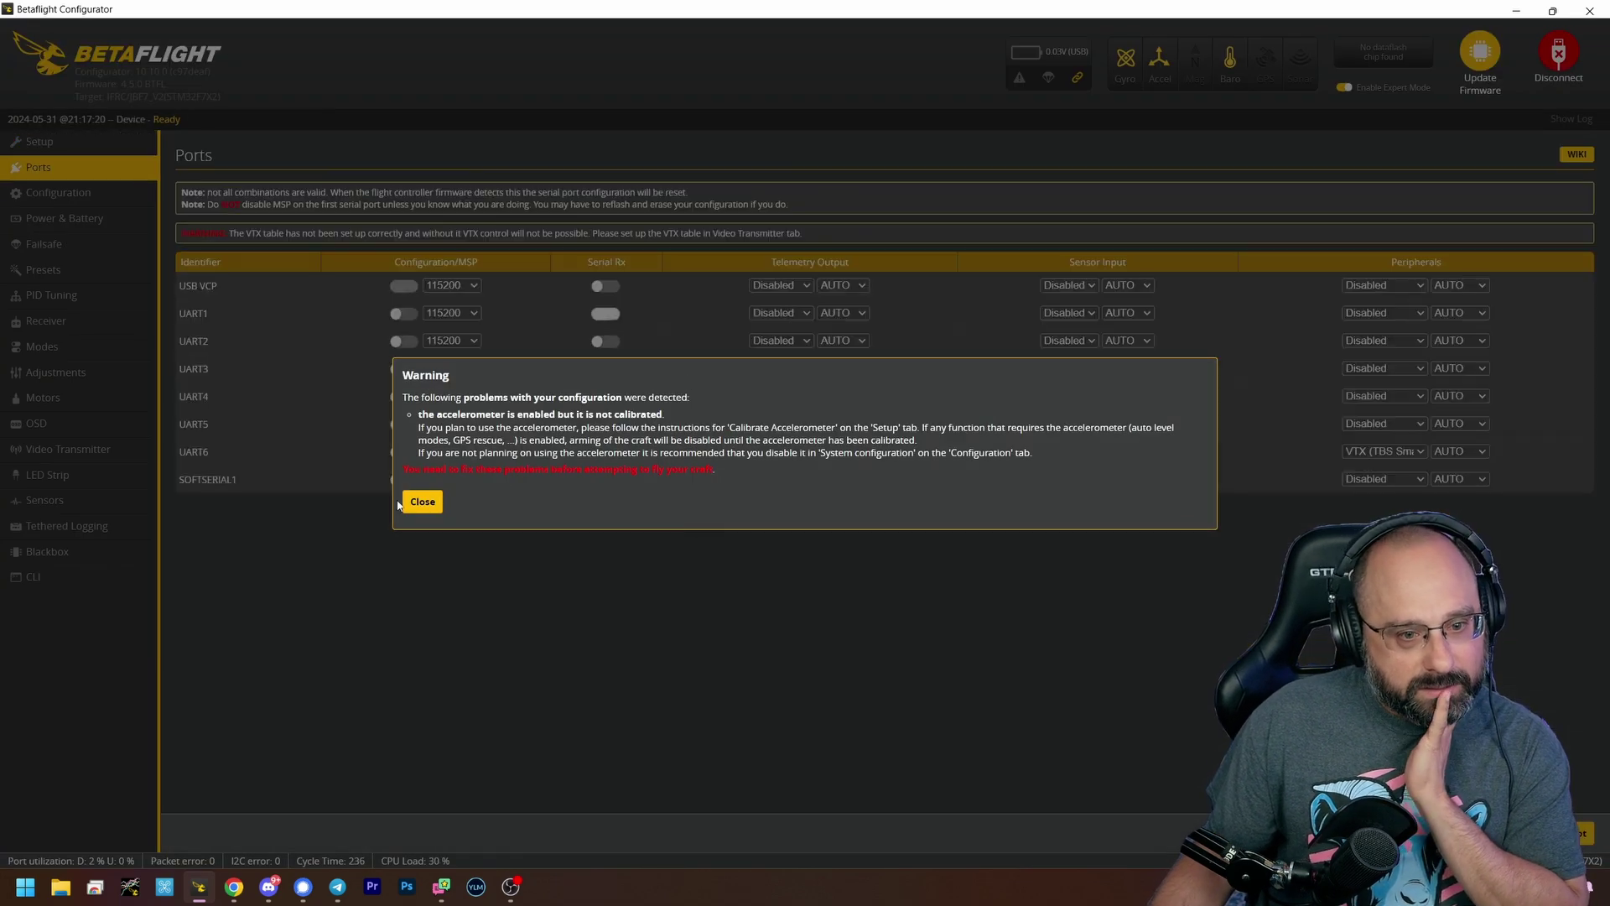
Dismiss the accelerometer warning and set SOFTSERIAL1's sensor input to GPS.
{"action": "left_click", "coordinate": [417, 501]}
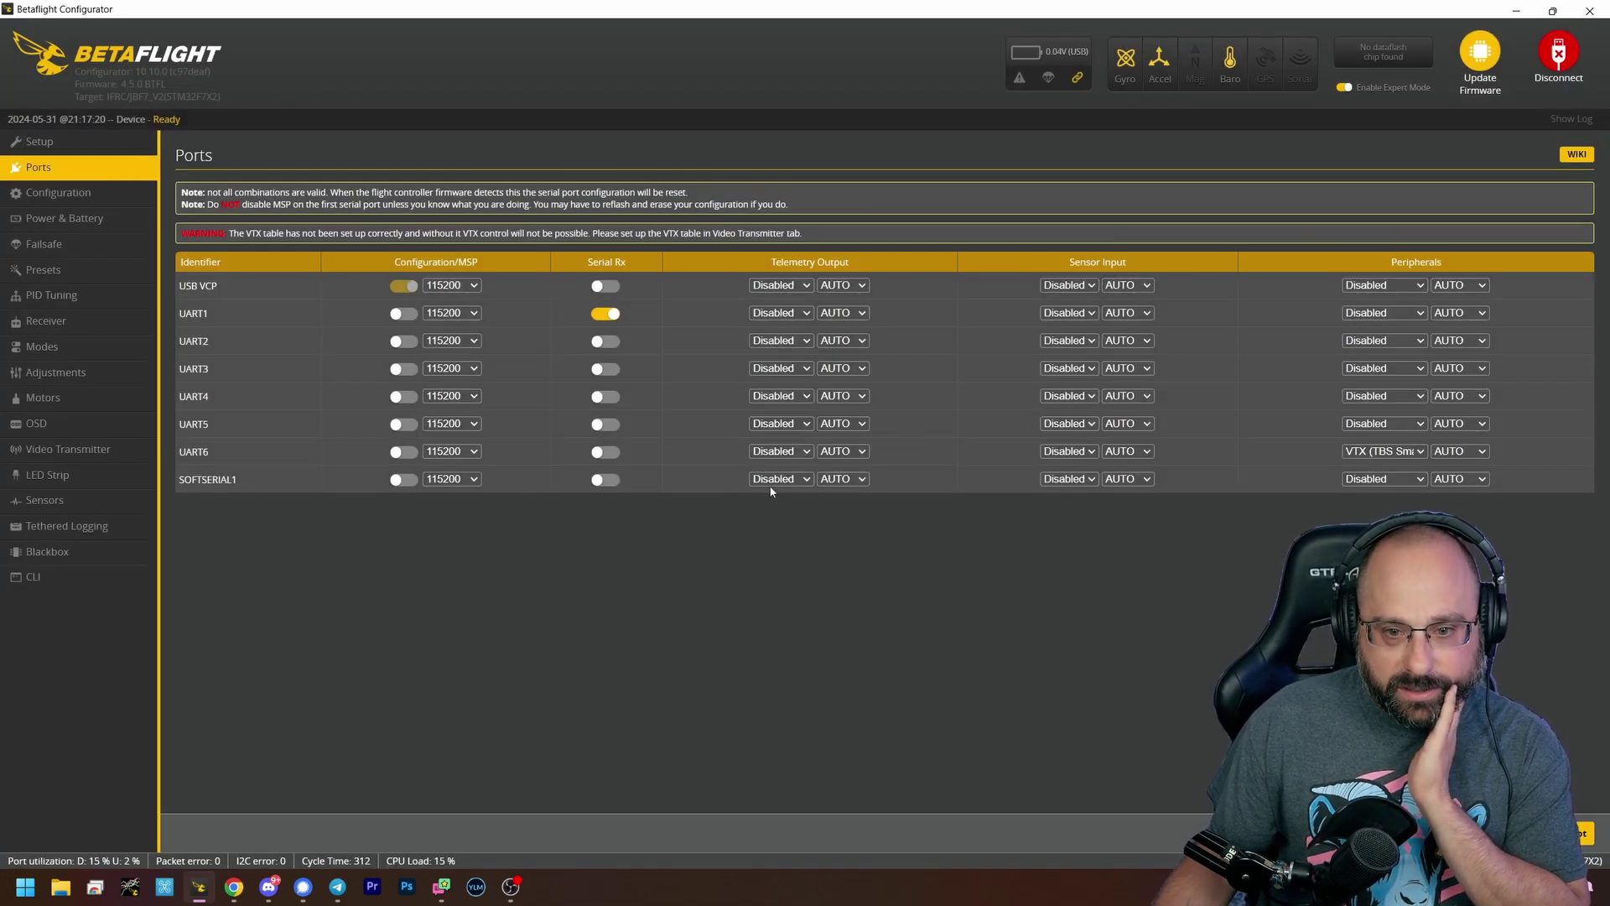
{"action": "left_click", "coordinate": [1057, 480]}
{"action": "left_click", "coordinate": [1058, 522]}
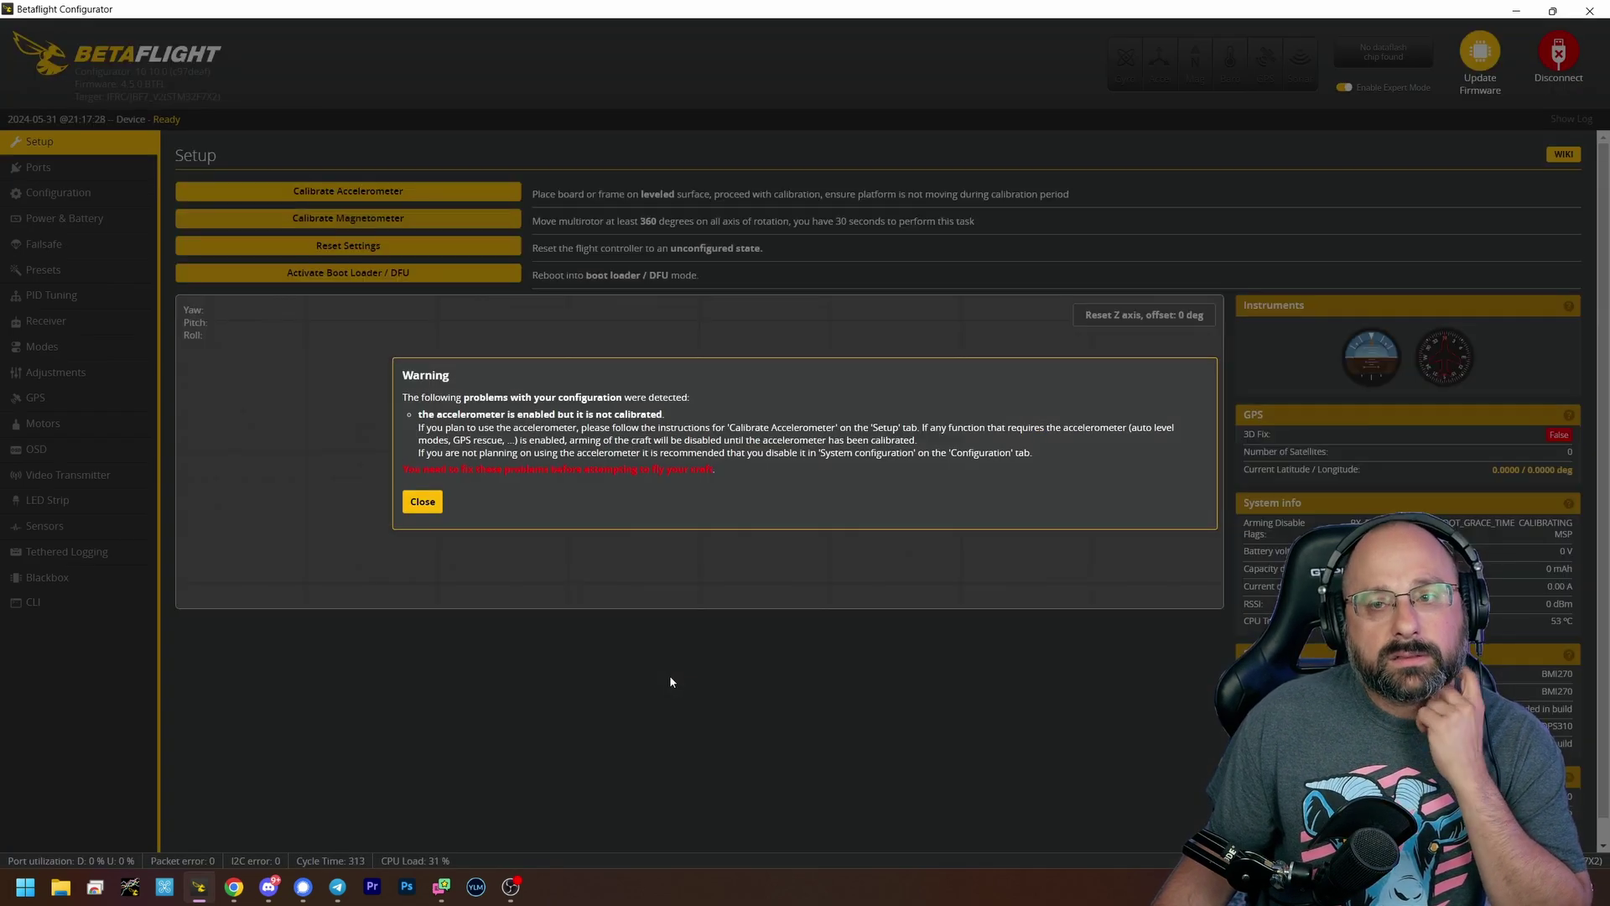
Run 'resource show all' in the CLI and find B10/B11 as SOFTSERIAL_TX 1 and SOFTSERIAL_RX 1.
{"action": "left_click", "coordinate": [420, 497]}
{"action": "left_click", "coordinate": [84, 604]}
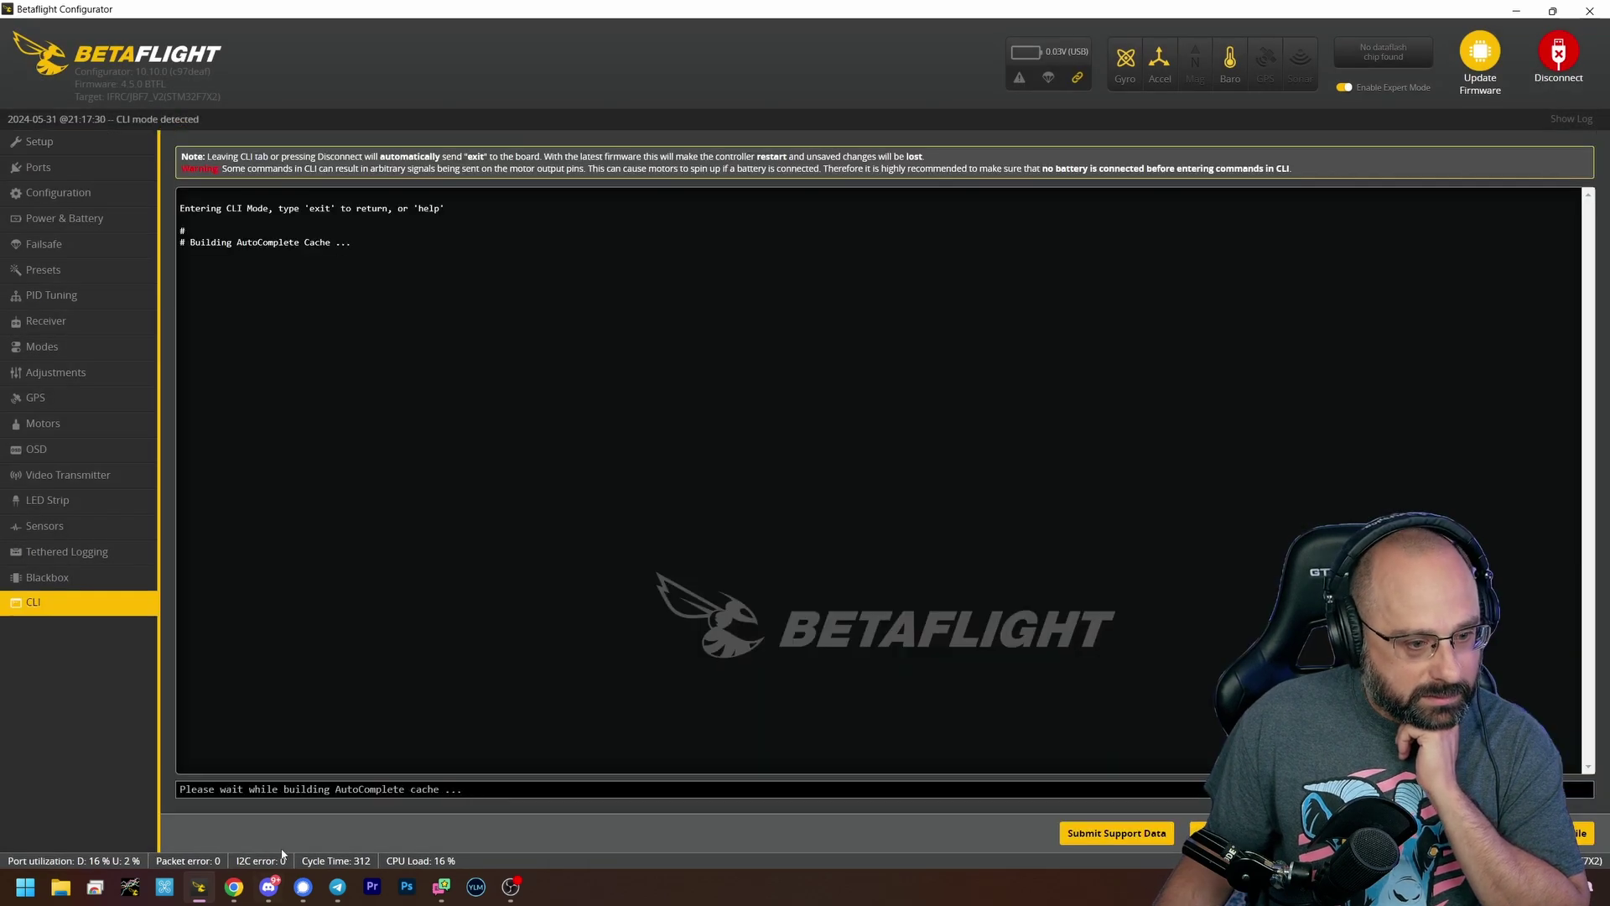
{"action": "type", "text": "resource show all"}
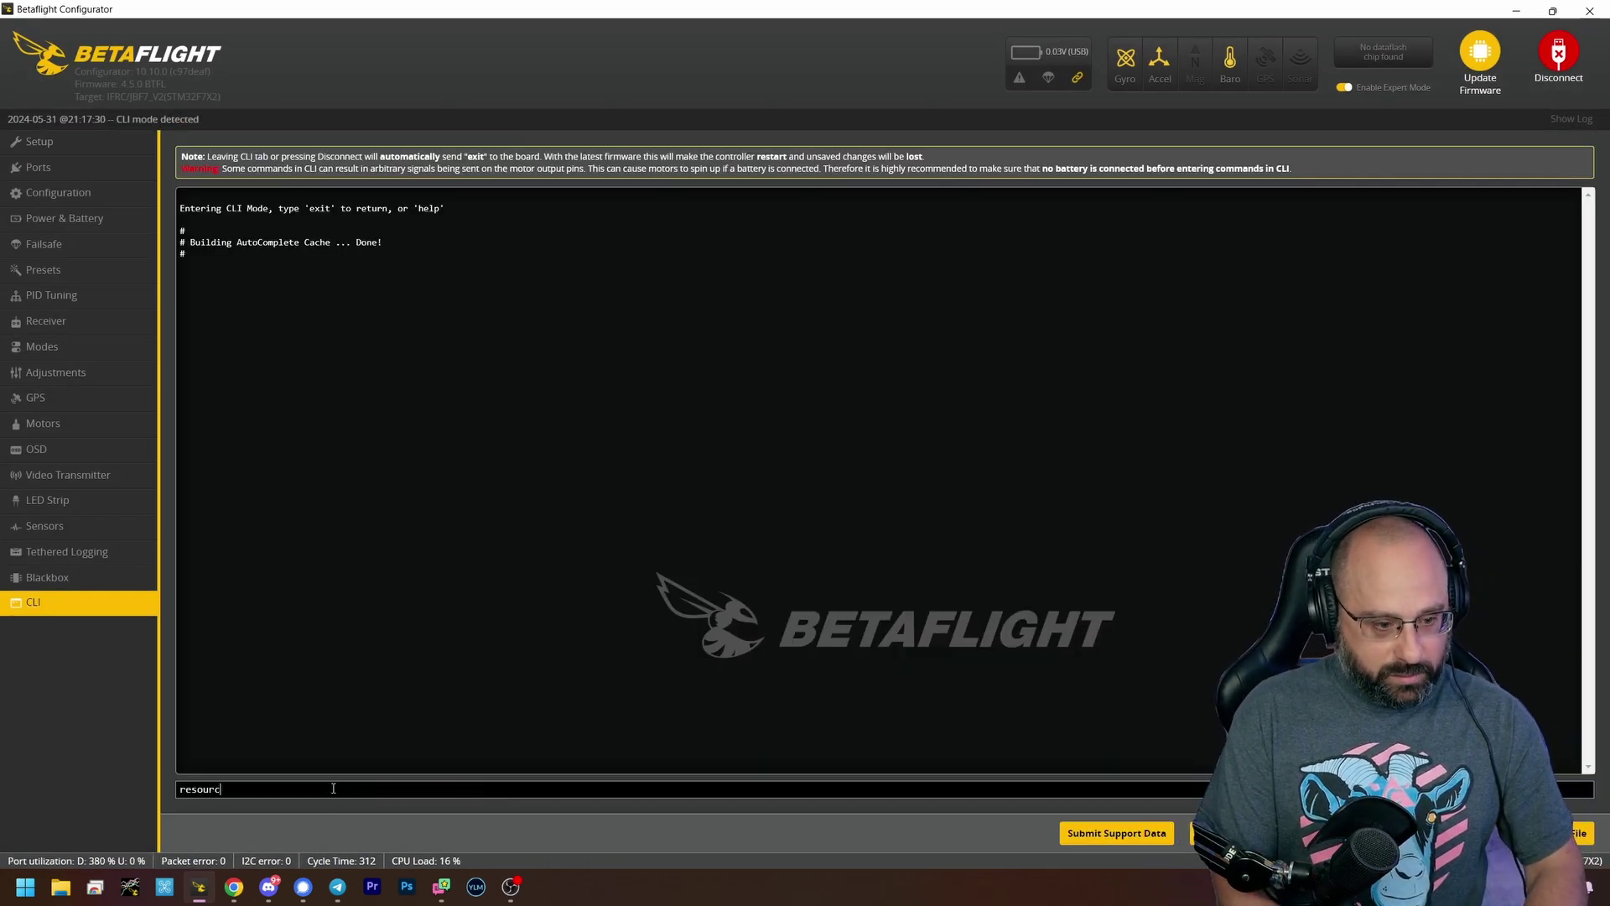
{"action": "key", "text": "Return"}
{"action": "scroll", "coordinate": [374, 511], "scroll_direction": "up", "scroll_amount": 6}
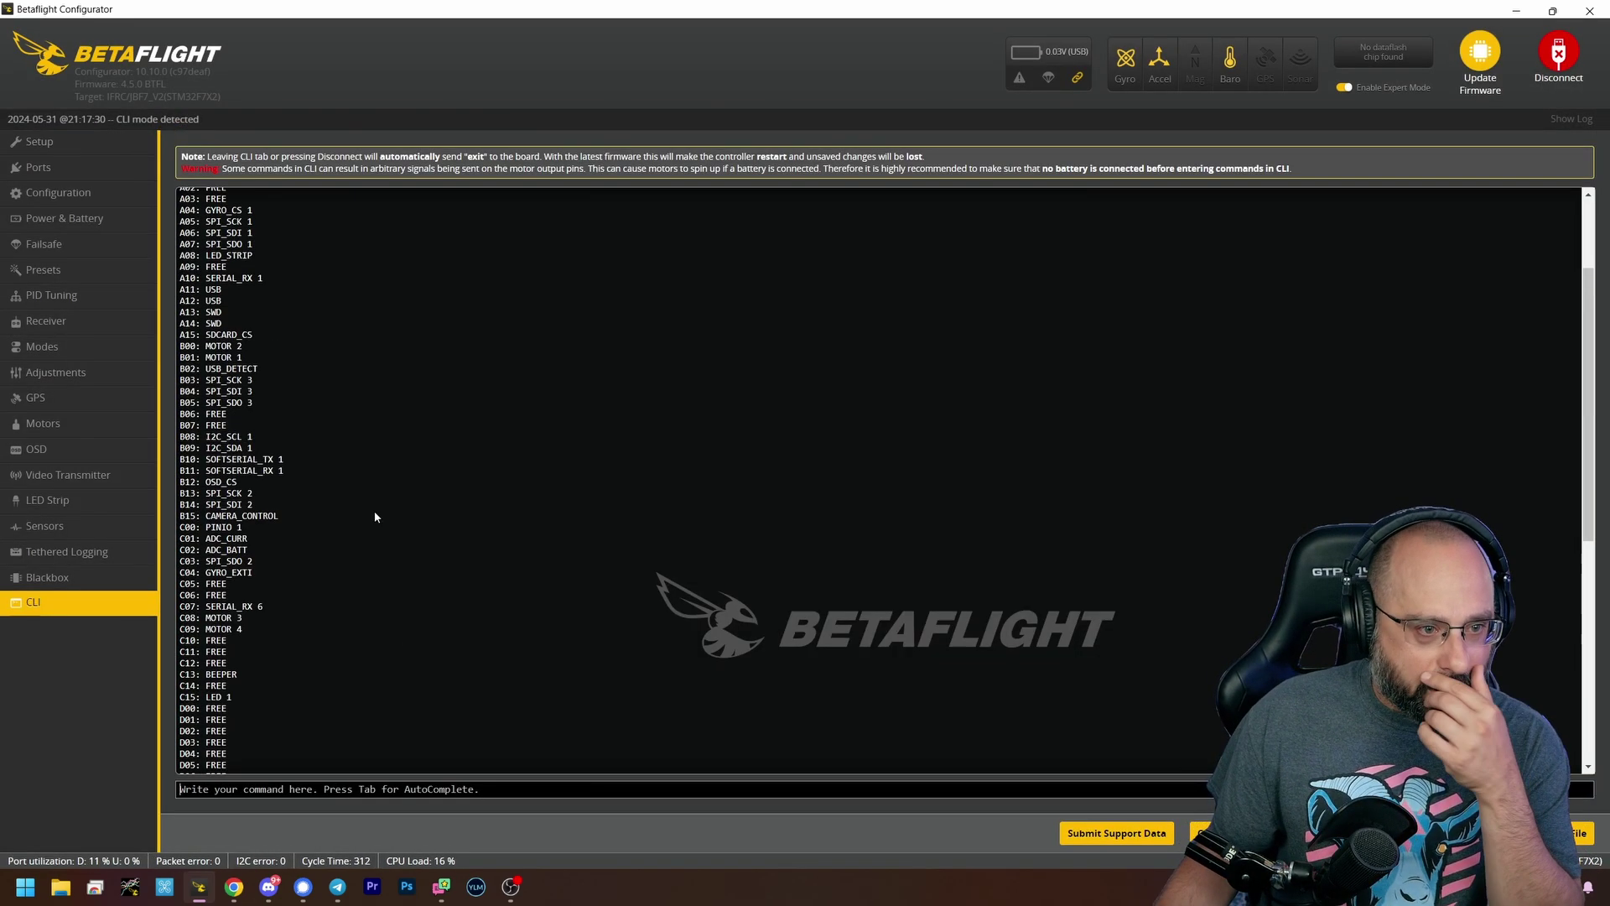
{"action": "left_click_drag", "start_coordinate": [183, 458], "coordinate": [326, 476]}
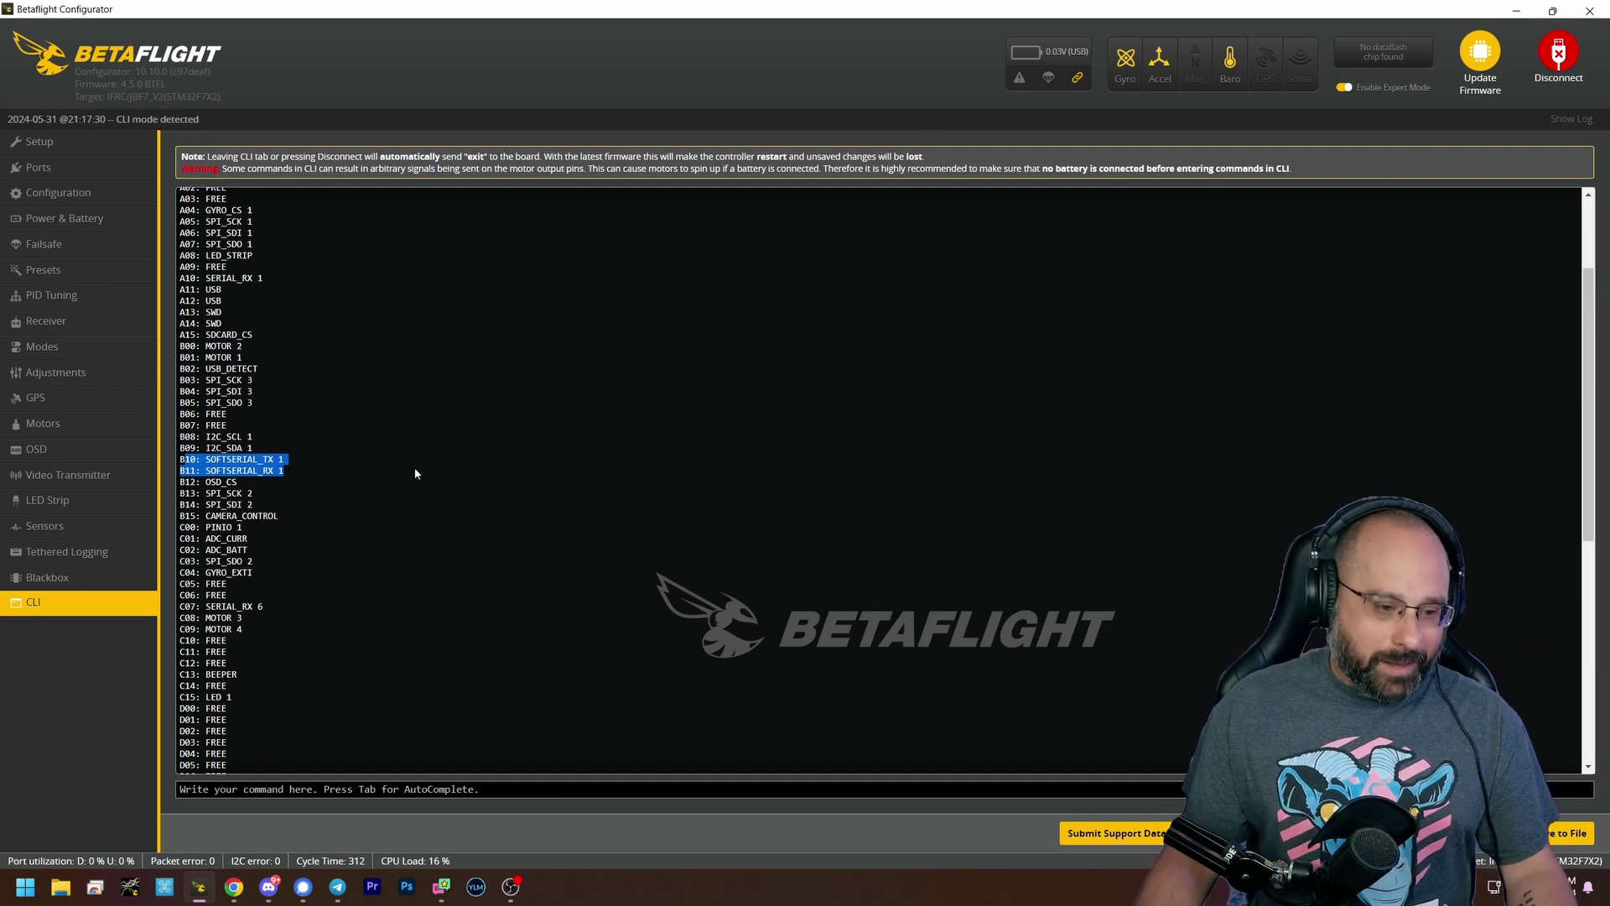
{"action": "scroll", "coordinate": [414, 466], "scroll_direction": "down", "scroll_amount": 5}
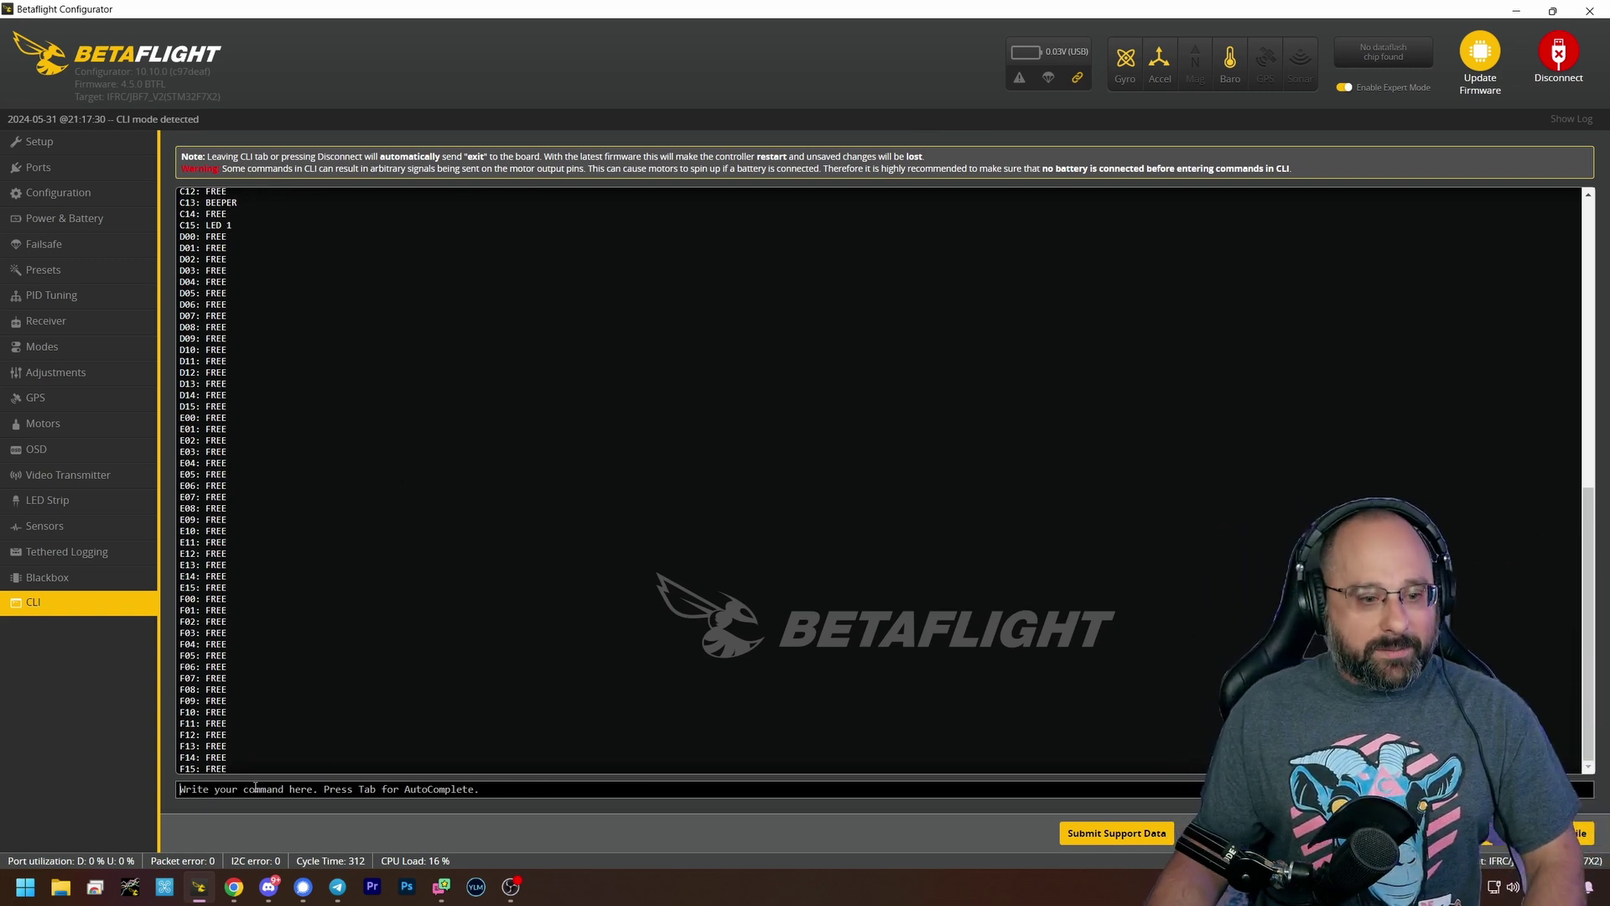
Run 'resource' and inspect the MOTOR 1 to MOTOR 8 pin assignments.
{"action": "scroll", "coordinate": [335, 769], "scroll_direction": "up", "scroll_amount": 3}
{"action": "scroll", "coordinate": [334, 769], "scroll_direction": "down", "scroll_amount": 3}
{"action": "type", "text": "resource"}
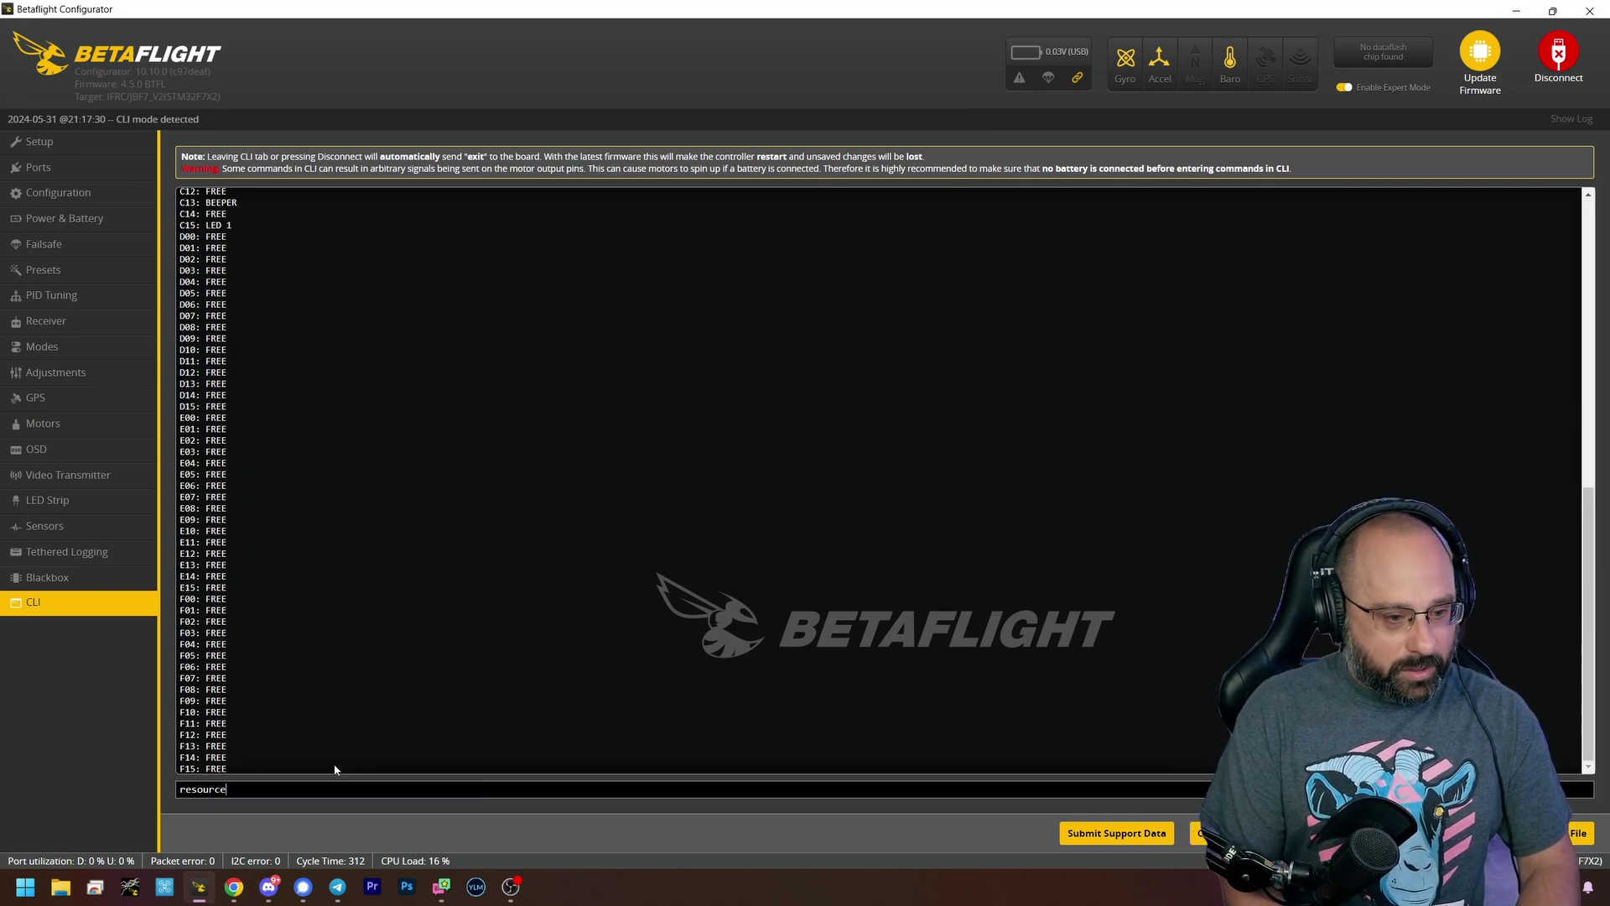
{"action": "key", "text": "Return"}
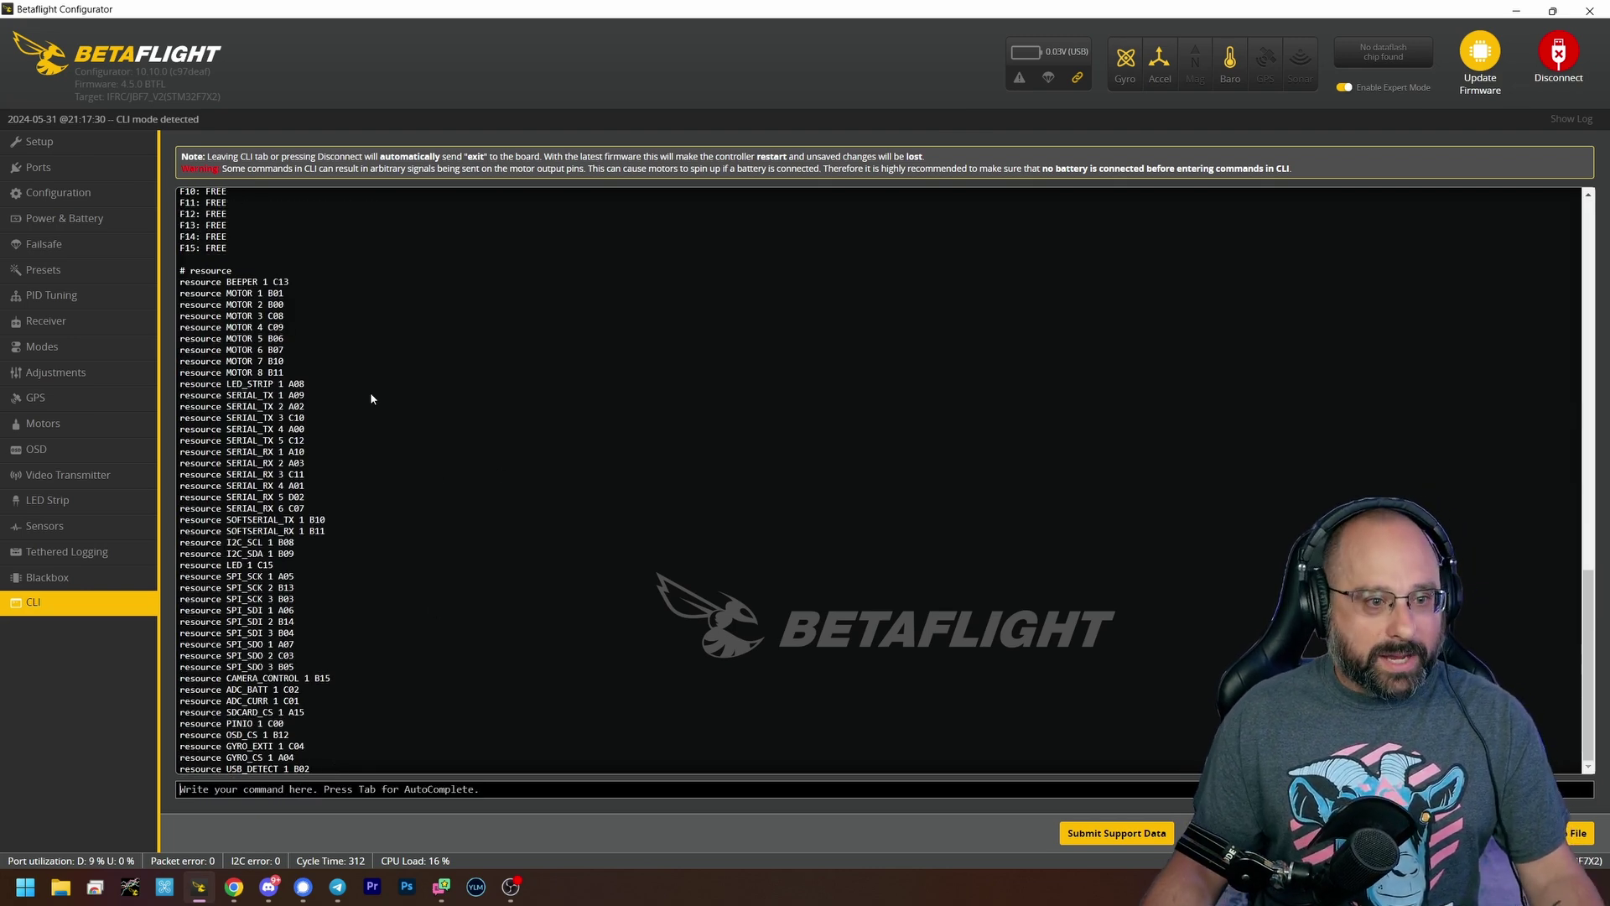
{"action": "left_click_drag", "start_coordinate": [191, 350], "coordinate": [381, 389]}
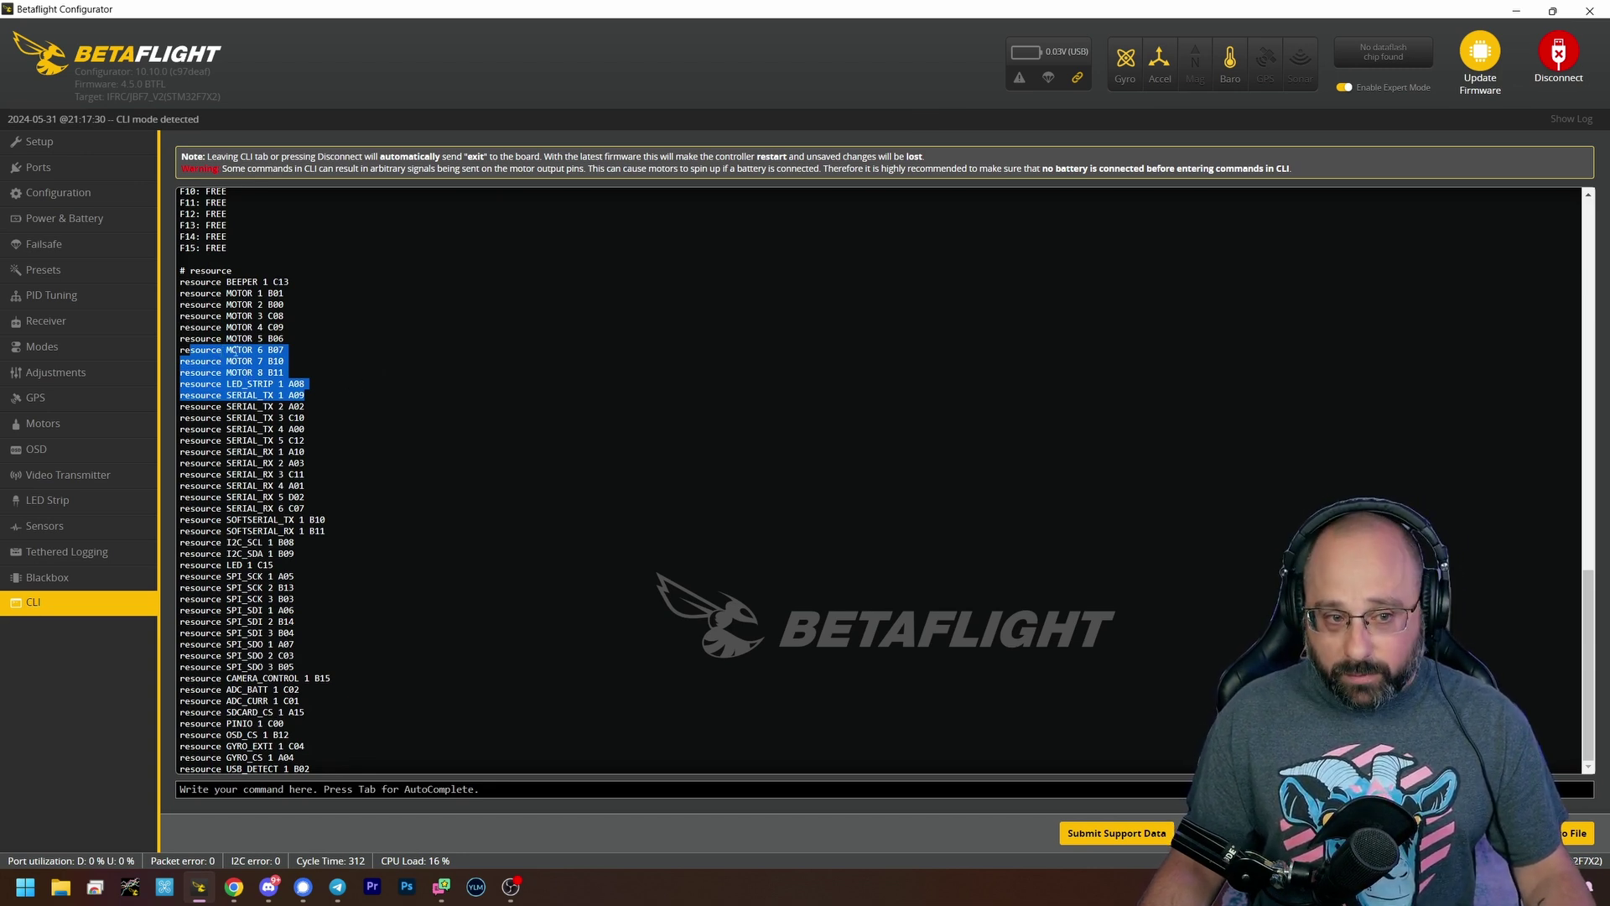
{"action": "left_click_drag", "start_coordinate": [190, 350], "coordinate": [290, 353]}
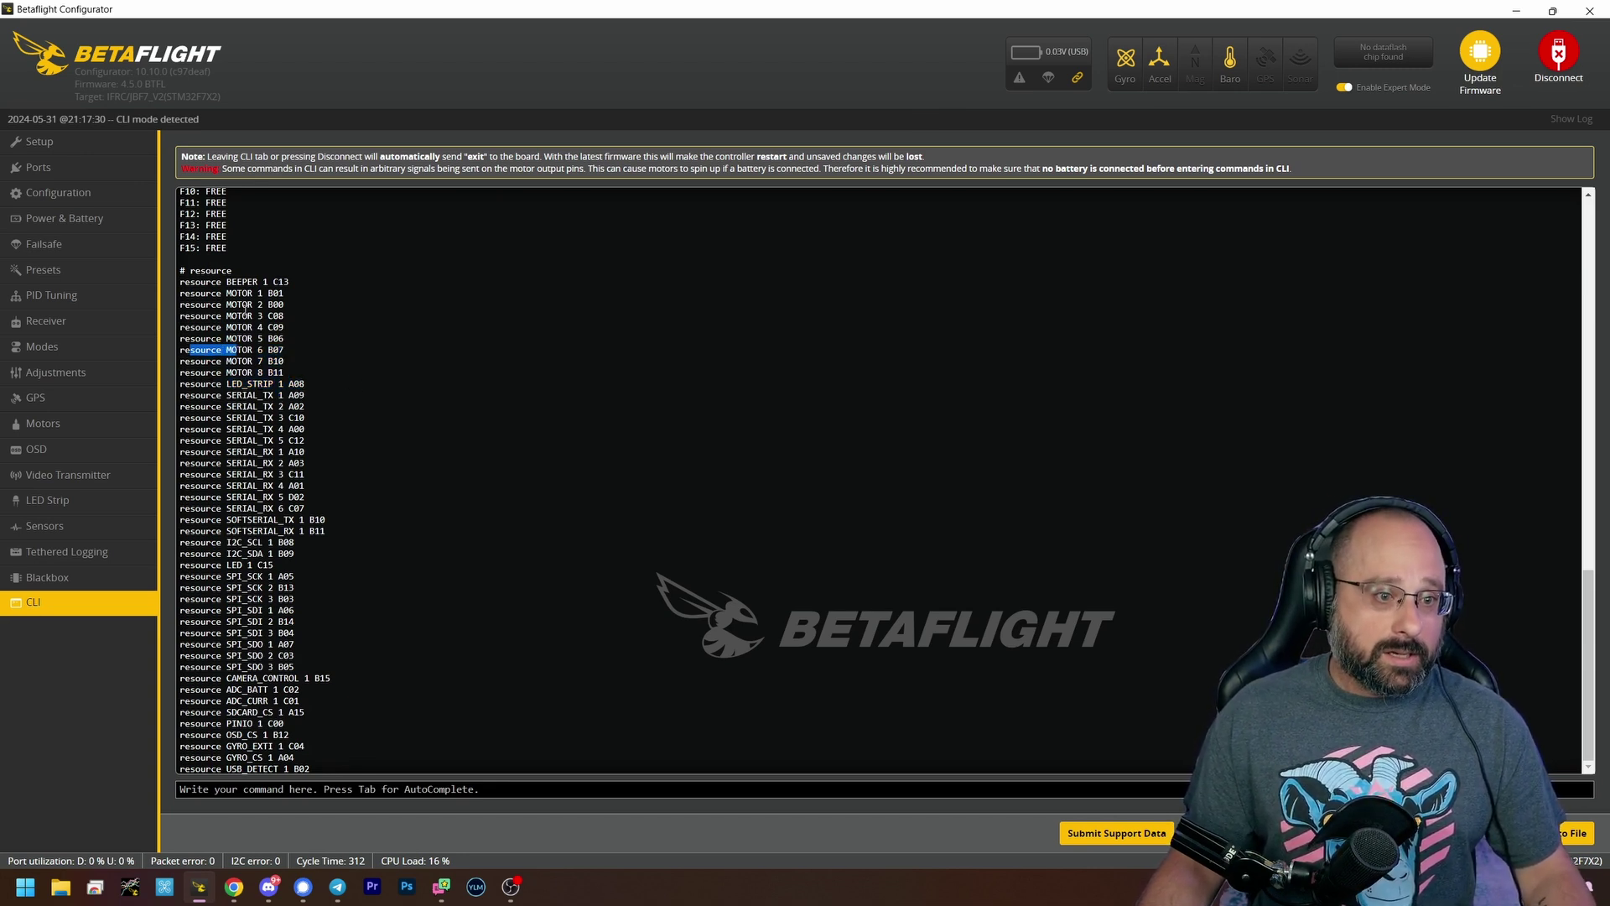
{"action": "left_click_drag", "start_coordinate": [227, 294], "coordinate": [369, 382]}
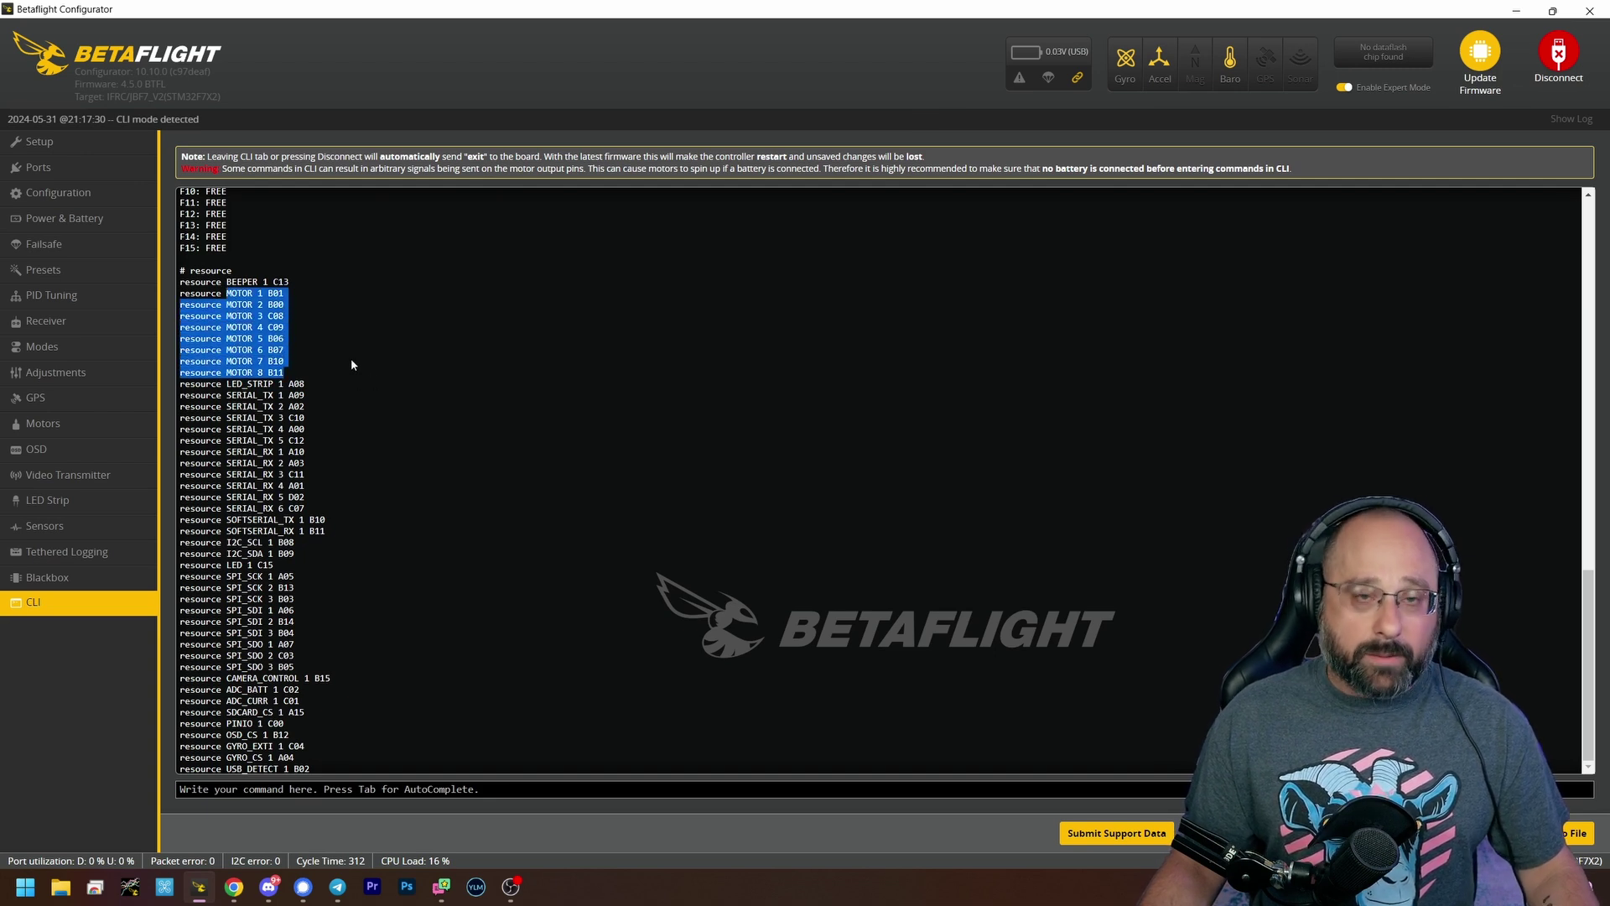
{"action": "left_click", "coordinate": [224, 400]}
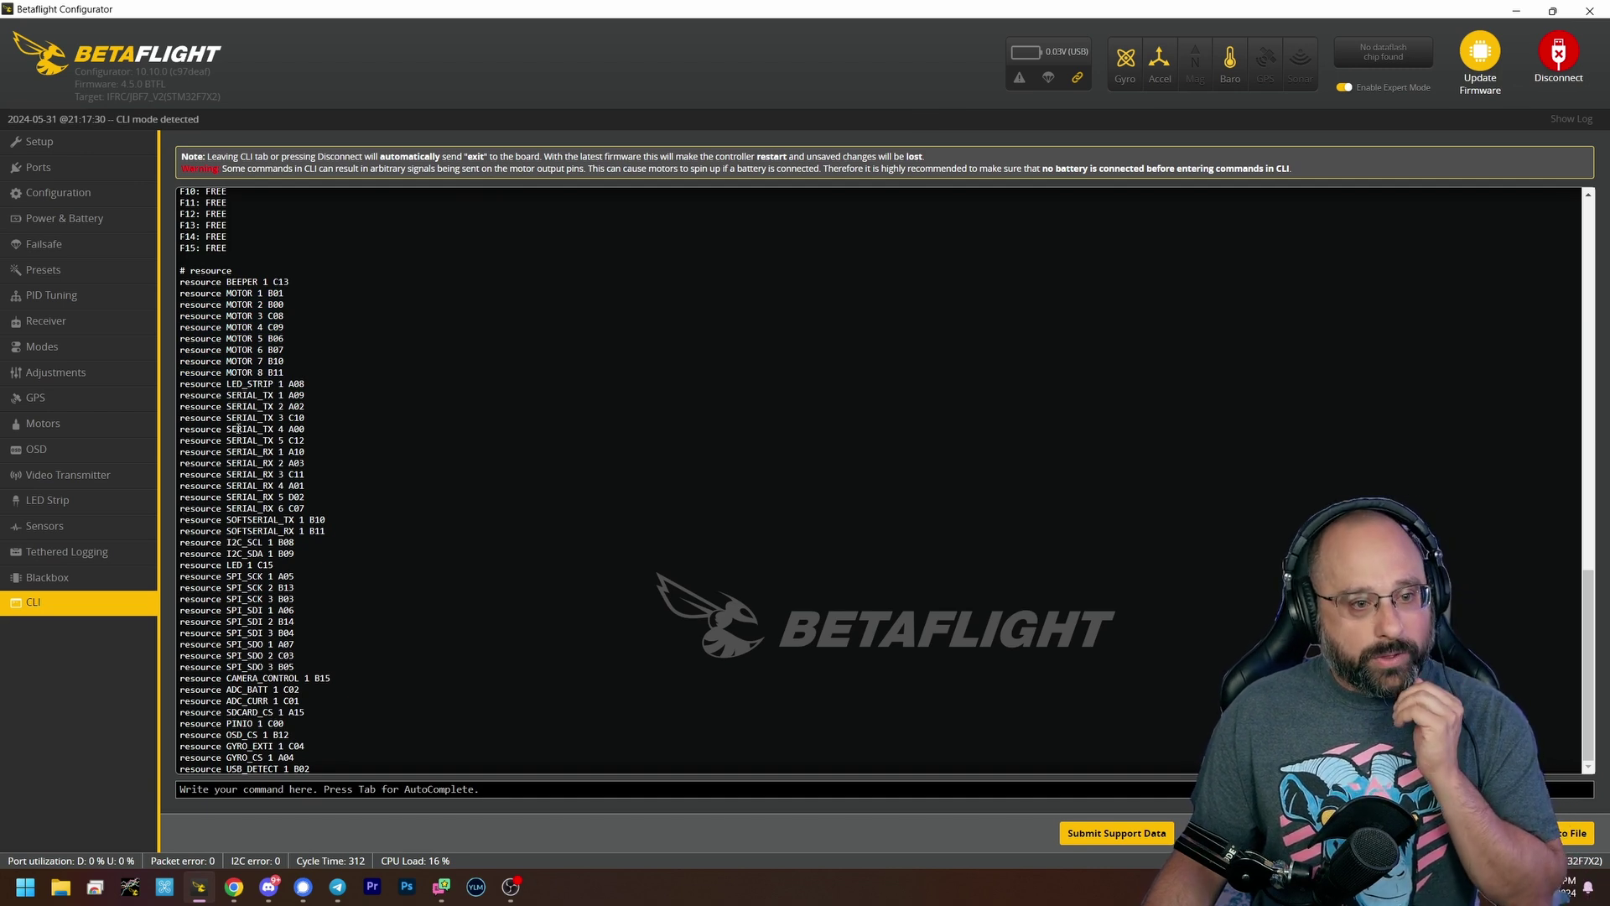
Inspect the SERIAL_TX 2 A02, LED_STRIP 1 A08, and MOTOR 7/8 B10/B11 entries.
{"action": "left_click_drag", "start_coordinate": [227, 406], "coordinate": [342, 407]}
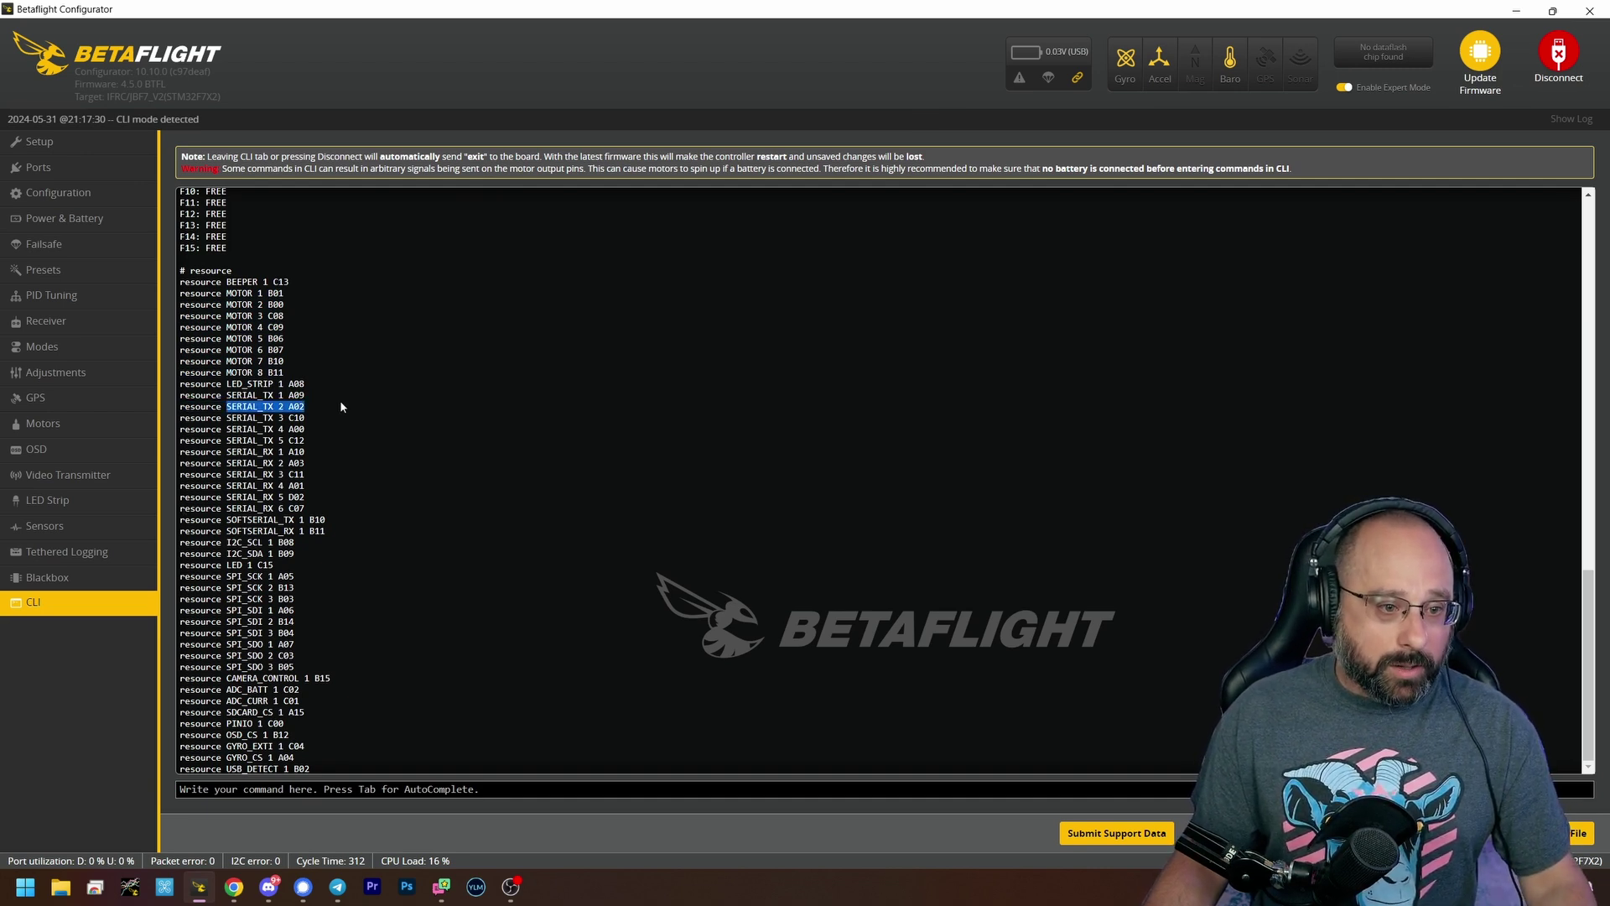
{"action": "left_click", "coordinate": [264, 406]}
{"action": "left_click_drag", "start_coordinate": [261, 406], "coordinate": [318, 408]}
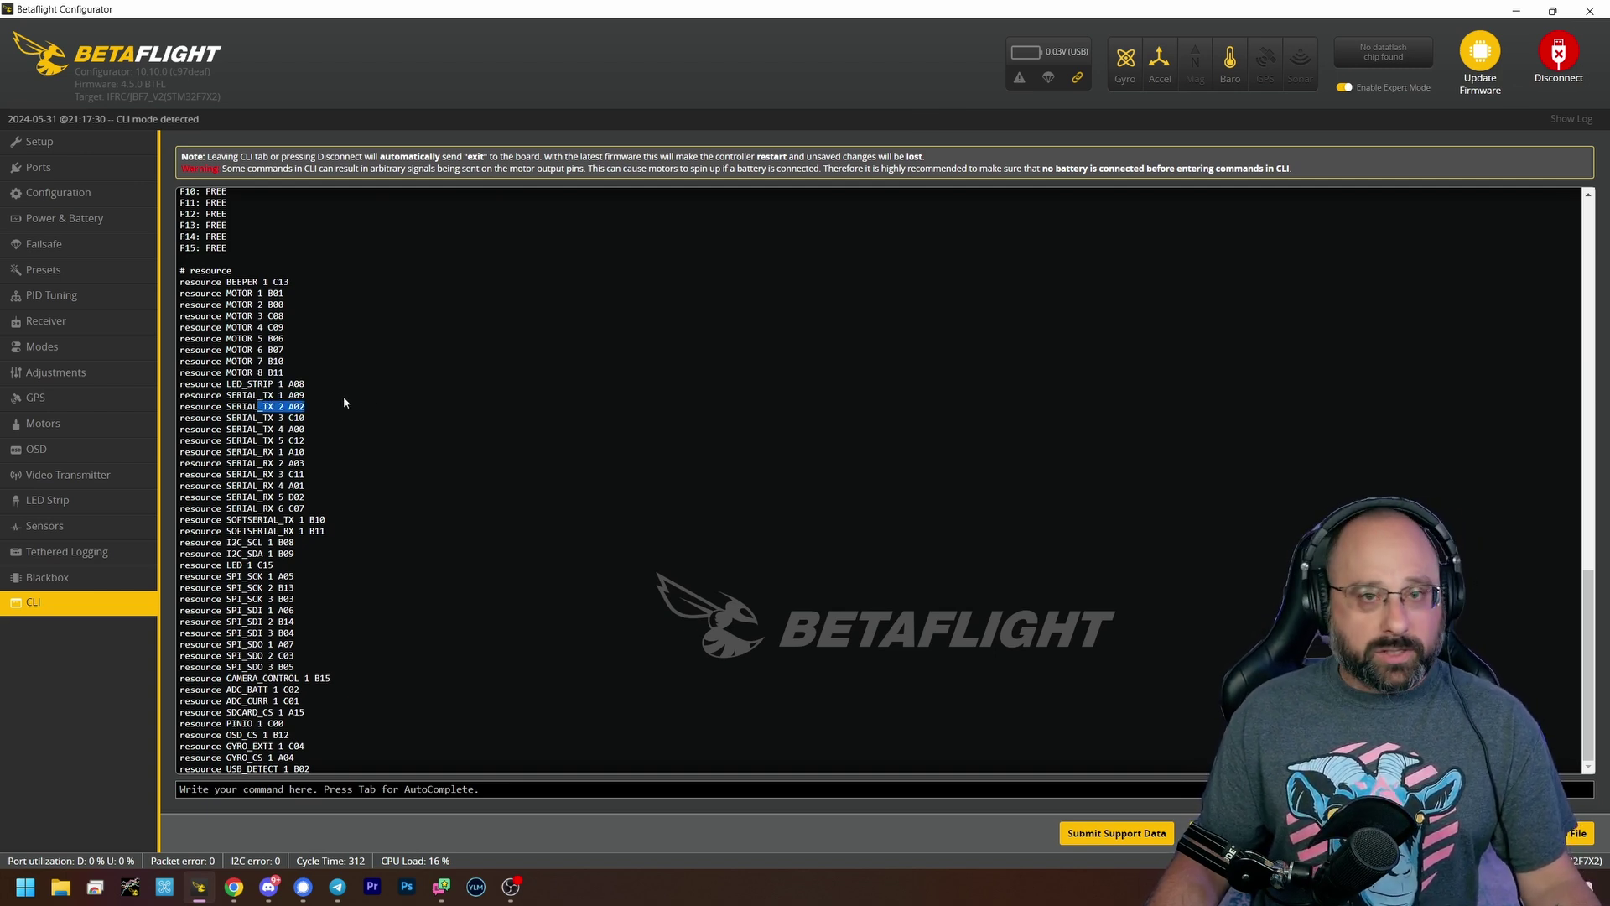
{"action": "left_click", "coordinate": [241, 392]}
{"action": "left_click_drag", "start_coordinate": [227, 383], "coordinate": [315, 384]}
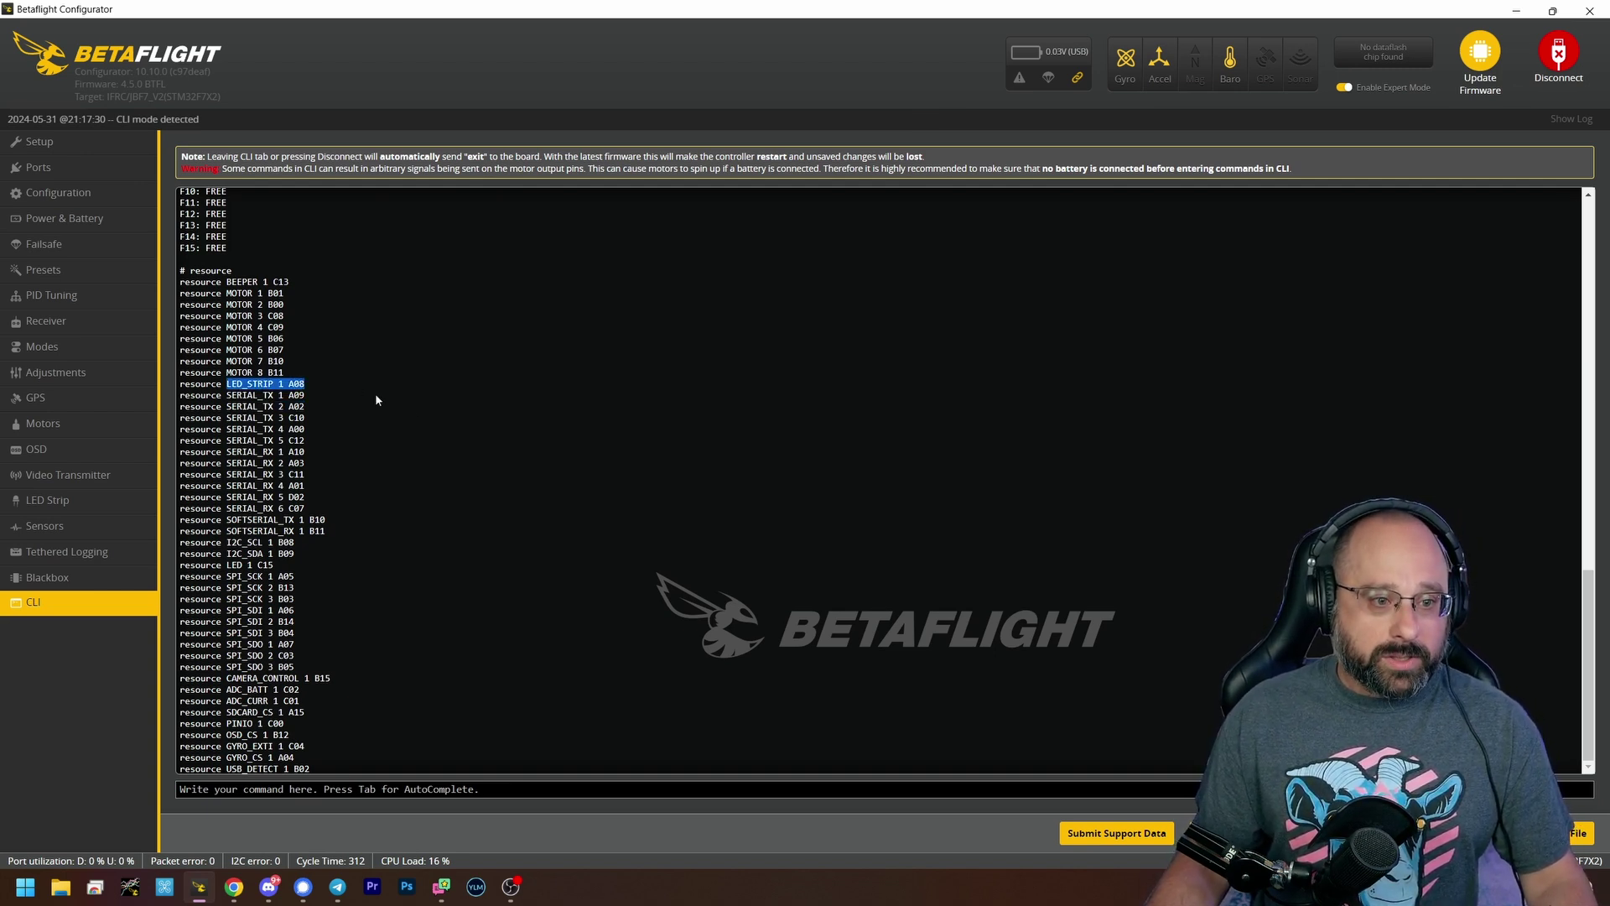
{"action": "left_click", "coordinate": [262, 371]}
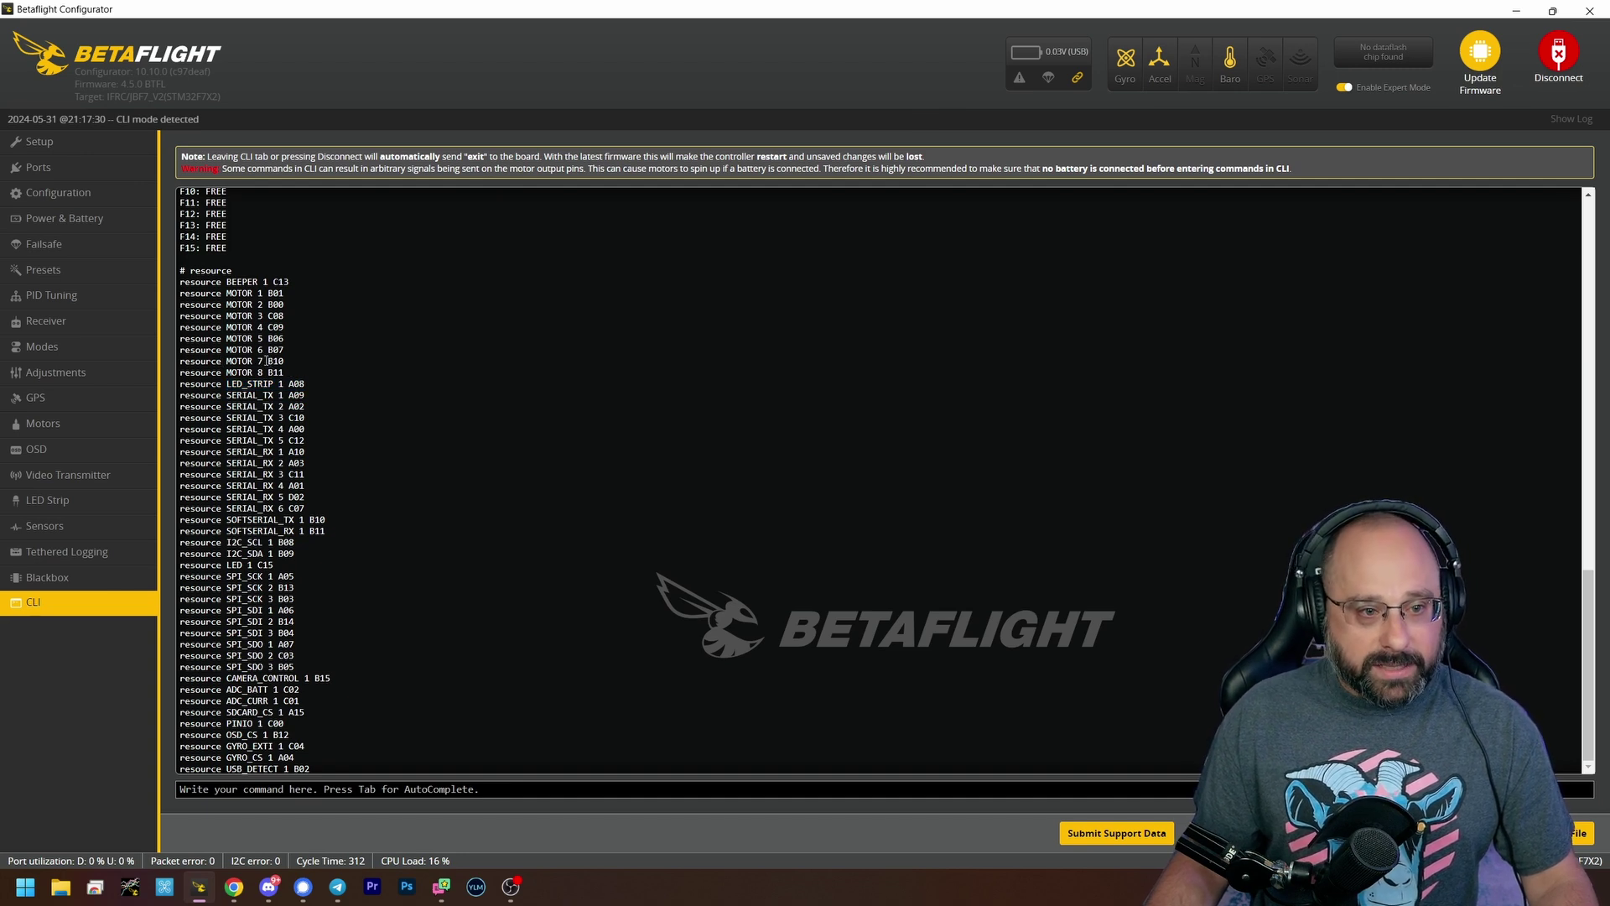
{"action": "left_click_drag", "start_coordinate": [267, 360], "coordinate": [299, 375]}
Enter 'resource softserial_rx 1' in the CLI, then go to the Configuration page.
{"action": "left_click", "coordinate": [261, 786]}
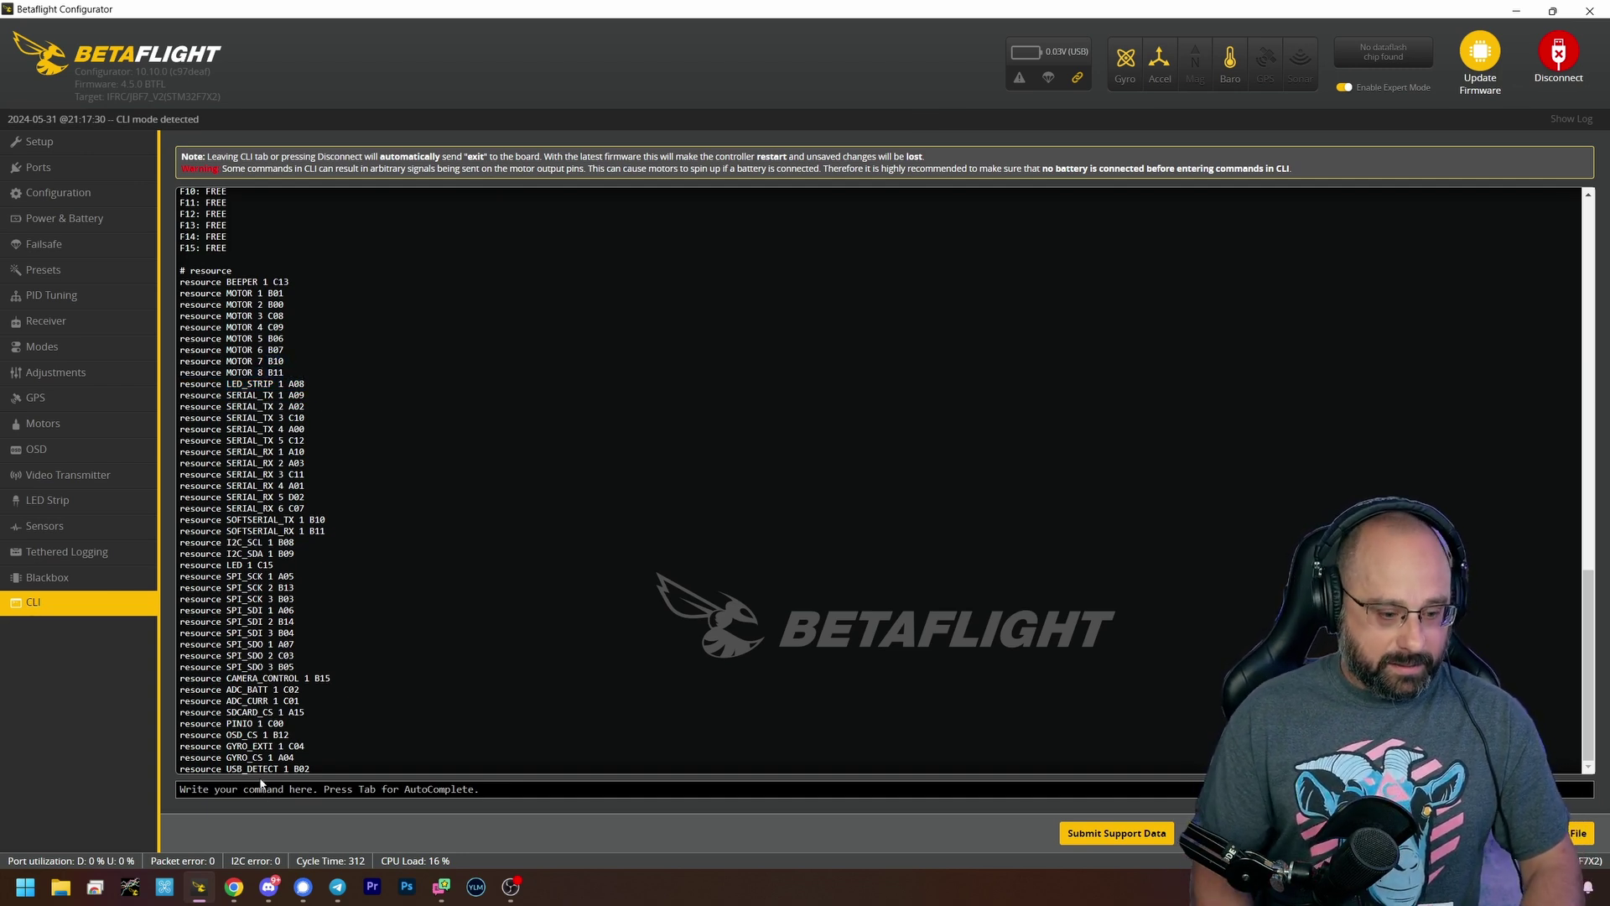
{"action": "type", "text": "resource sof"}
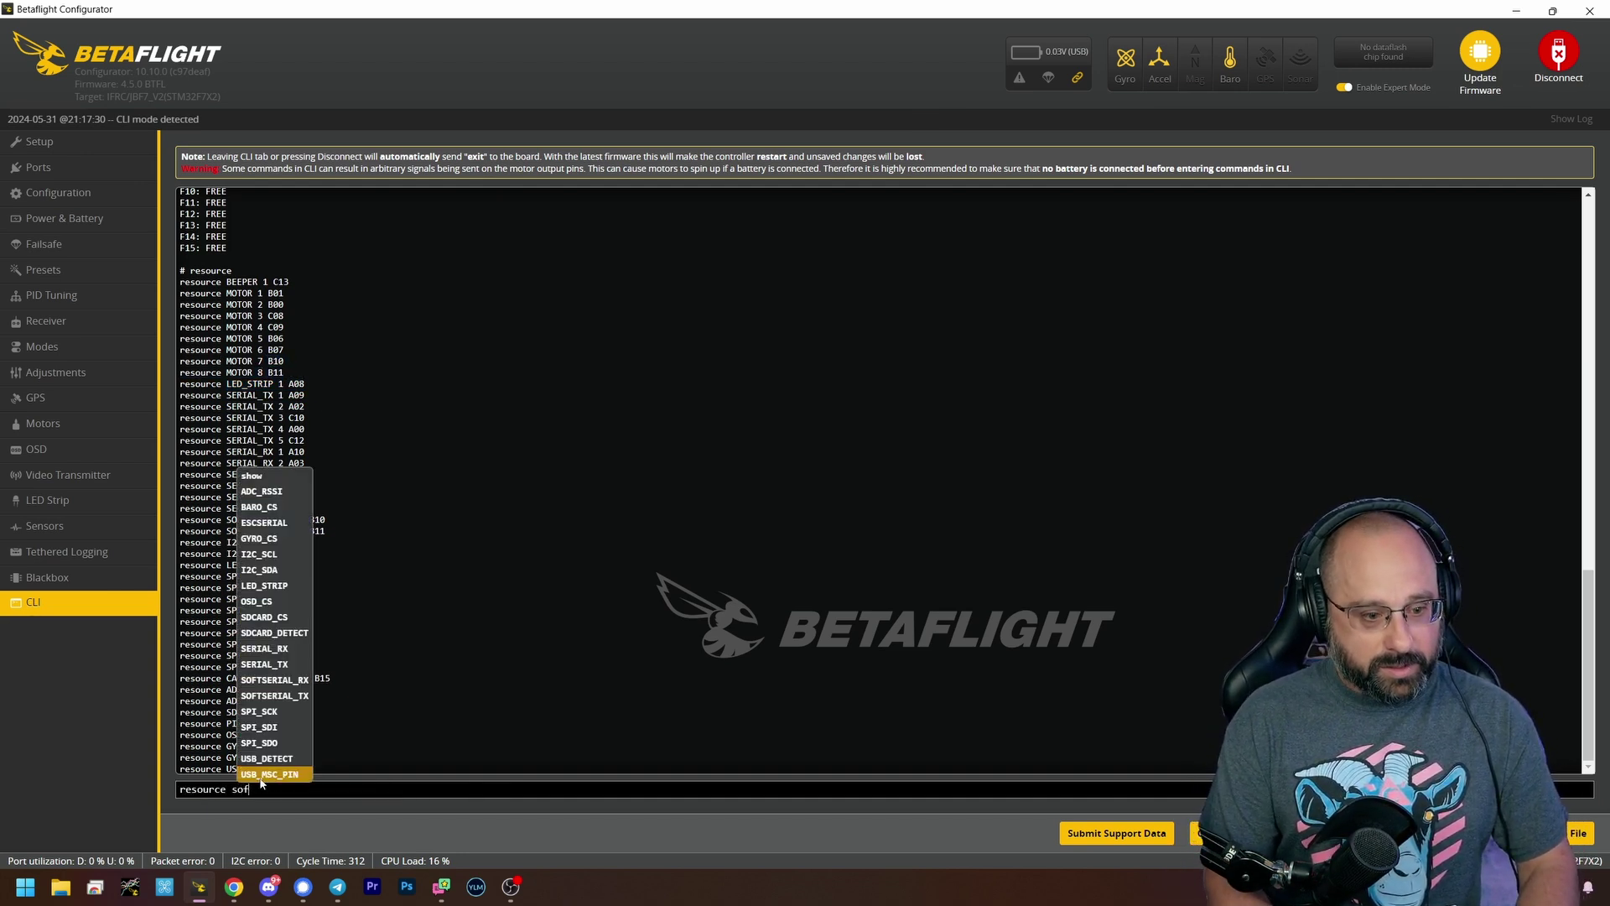
{"action": "type", "text": "tserial_rx"}
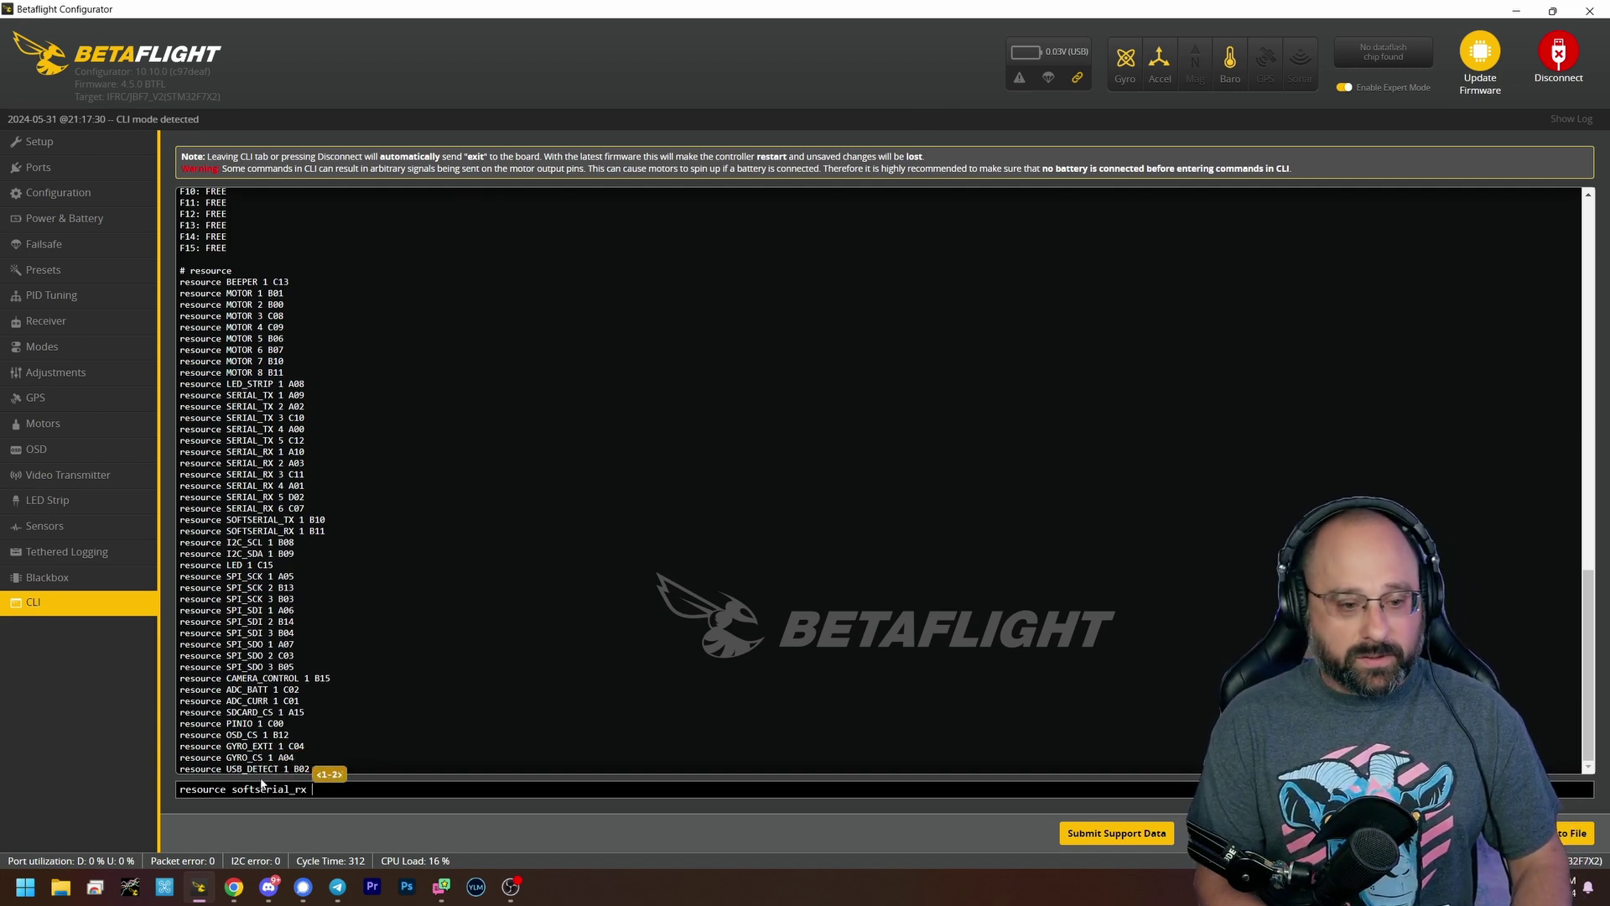
{"action": "type", "text": "1"}
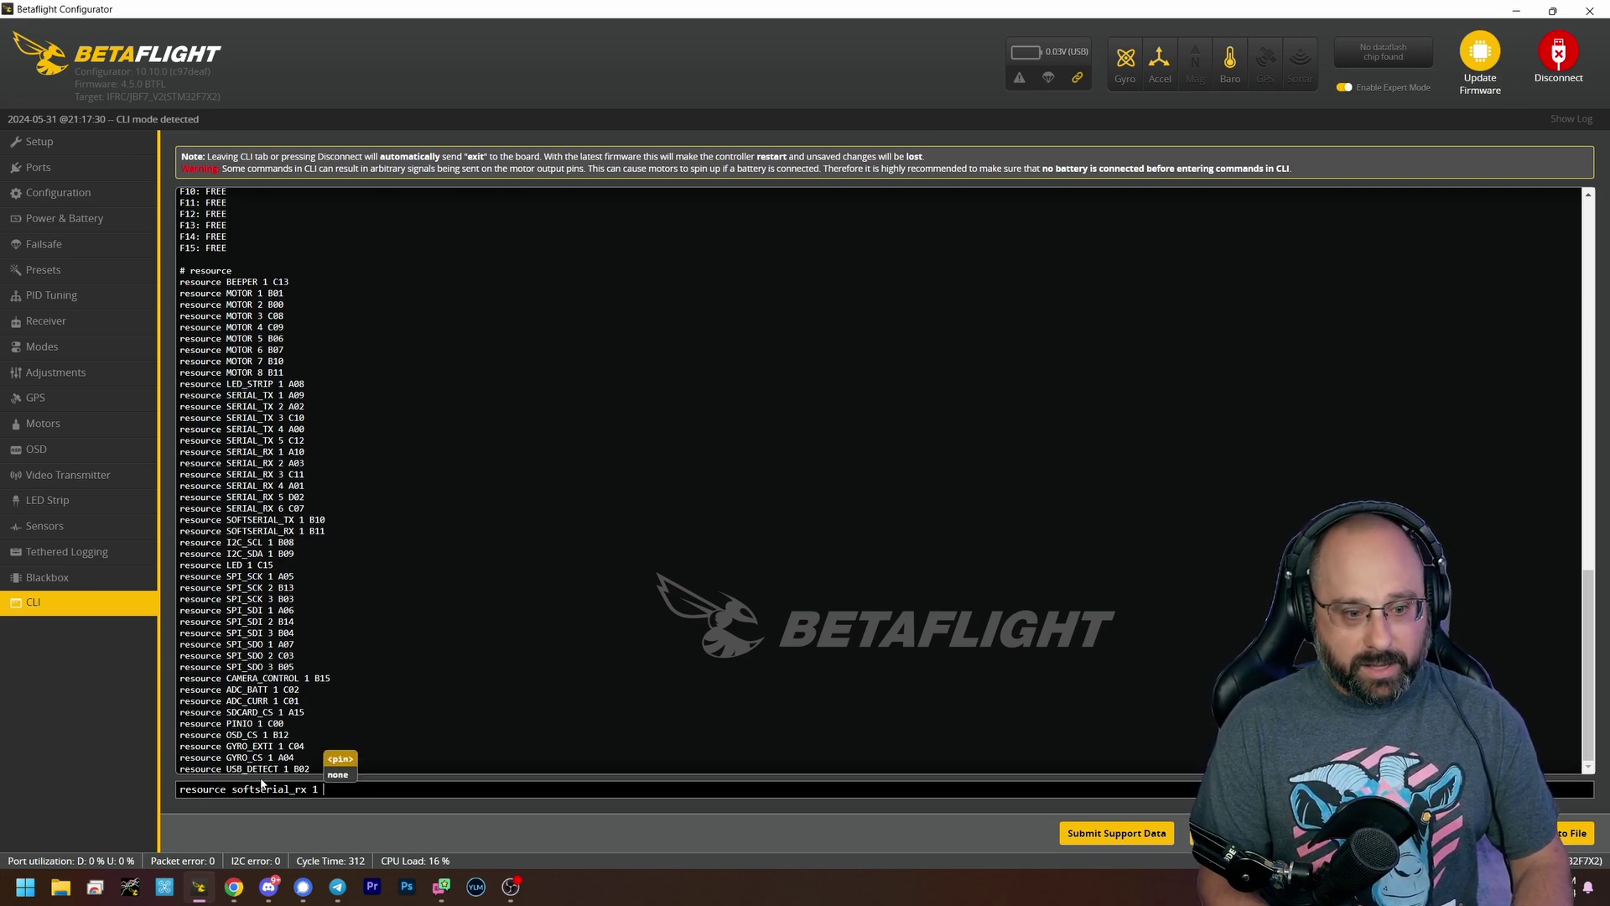
{"action": "left_click", "coordinate": [73, 193]}
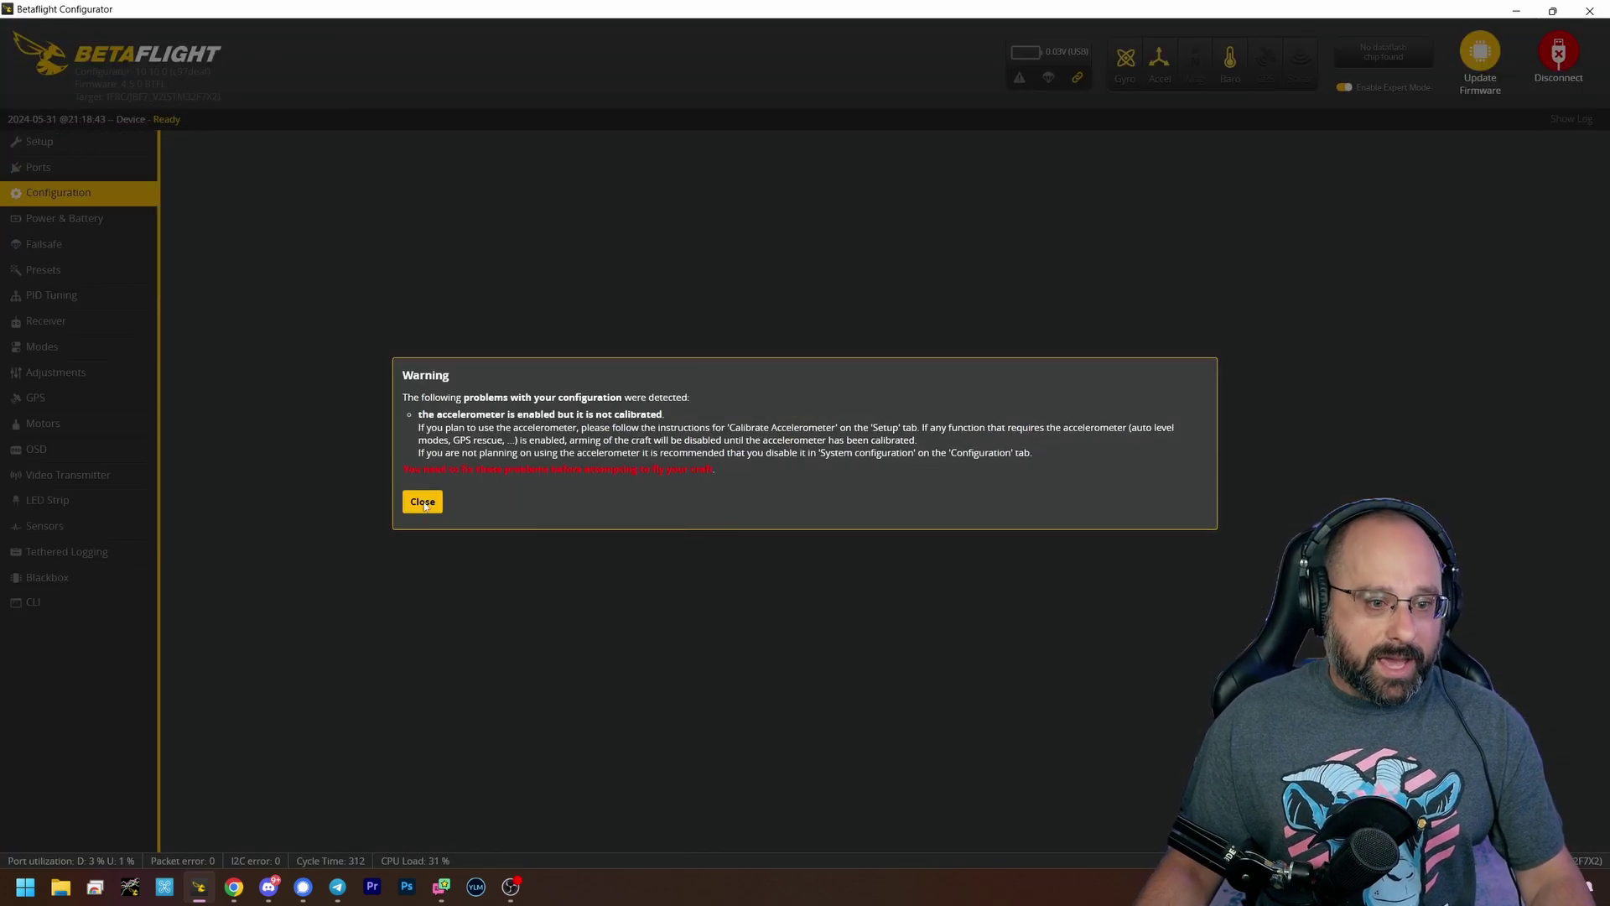
Dismiss the accelerometer warning, view SOFTSERIAL1's GPS input at 57600 in Ports, then close Betaflight.
{"action": "left_click", "coordinate": [422, 502]}
{"action": "left_click", "coordinate": [50, 167]}
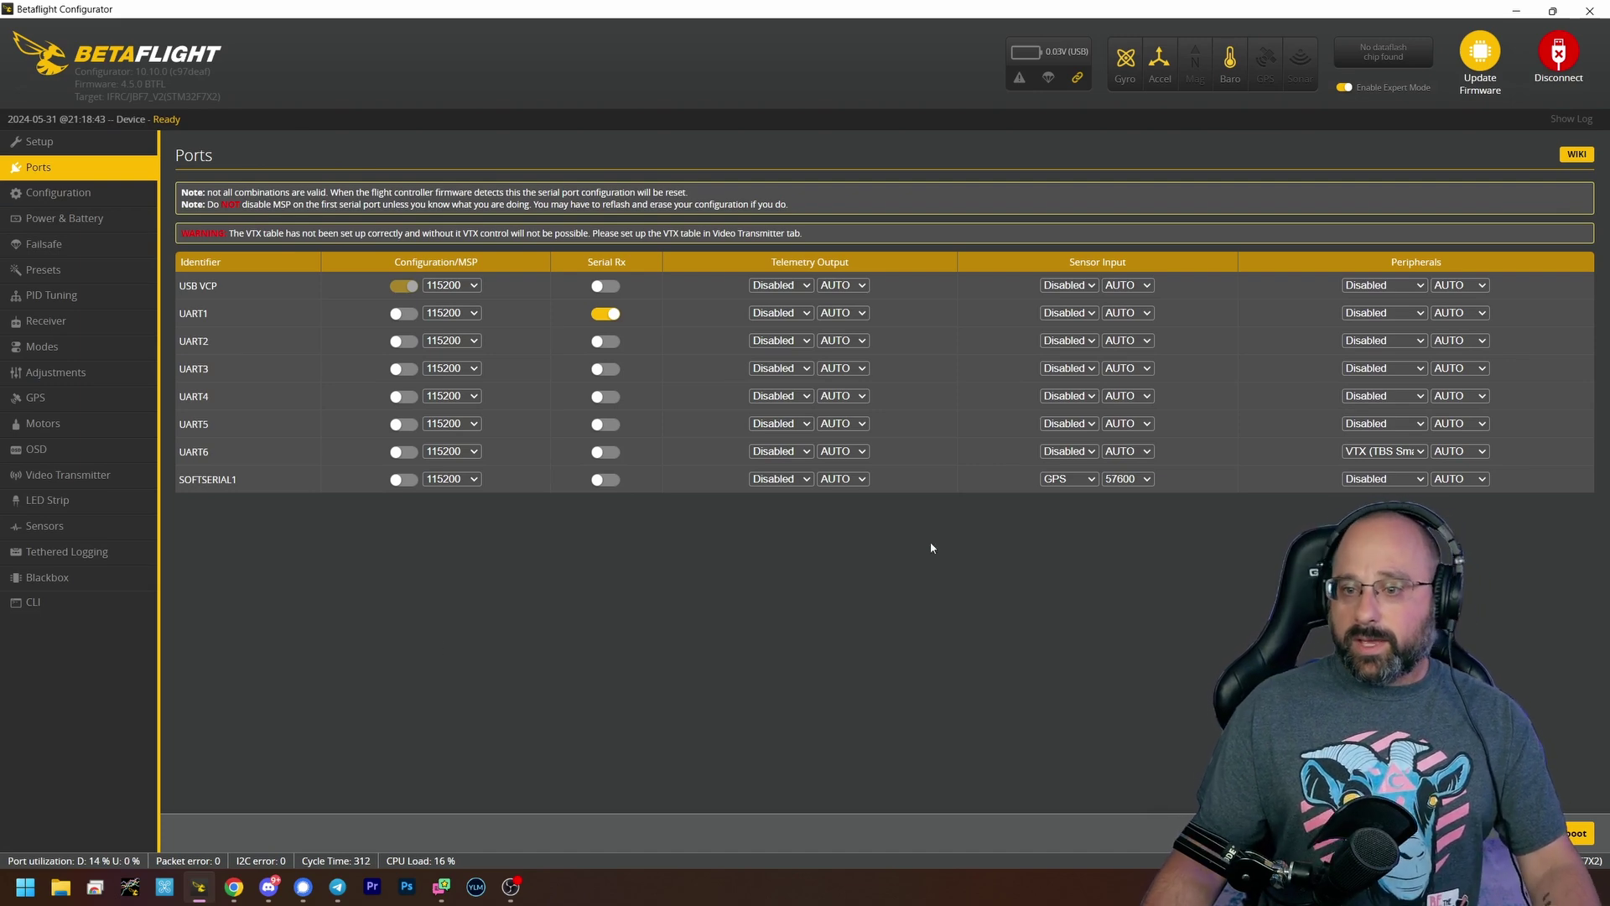
{"action": "left_click", "coordinate": [1602, 7]}
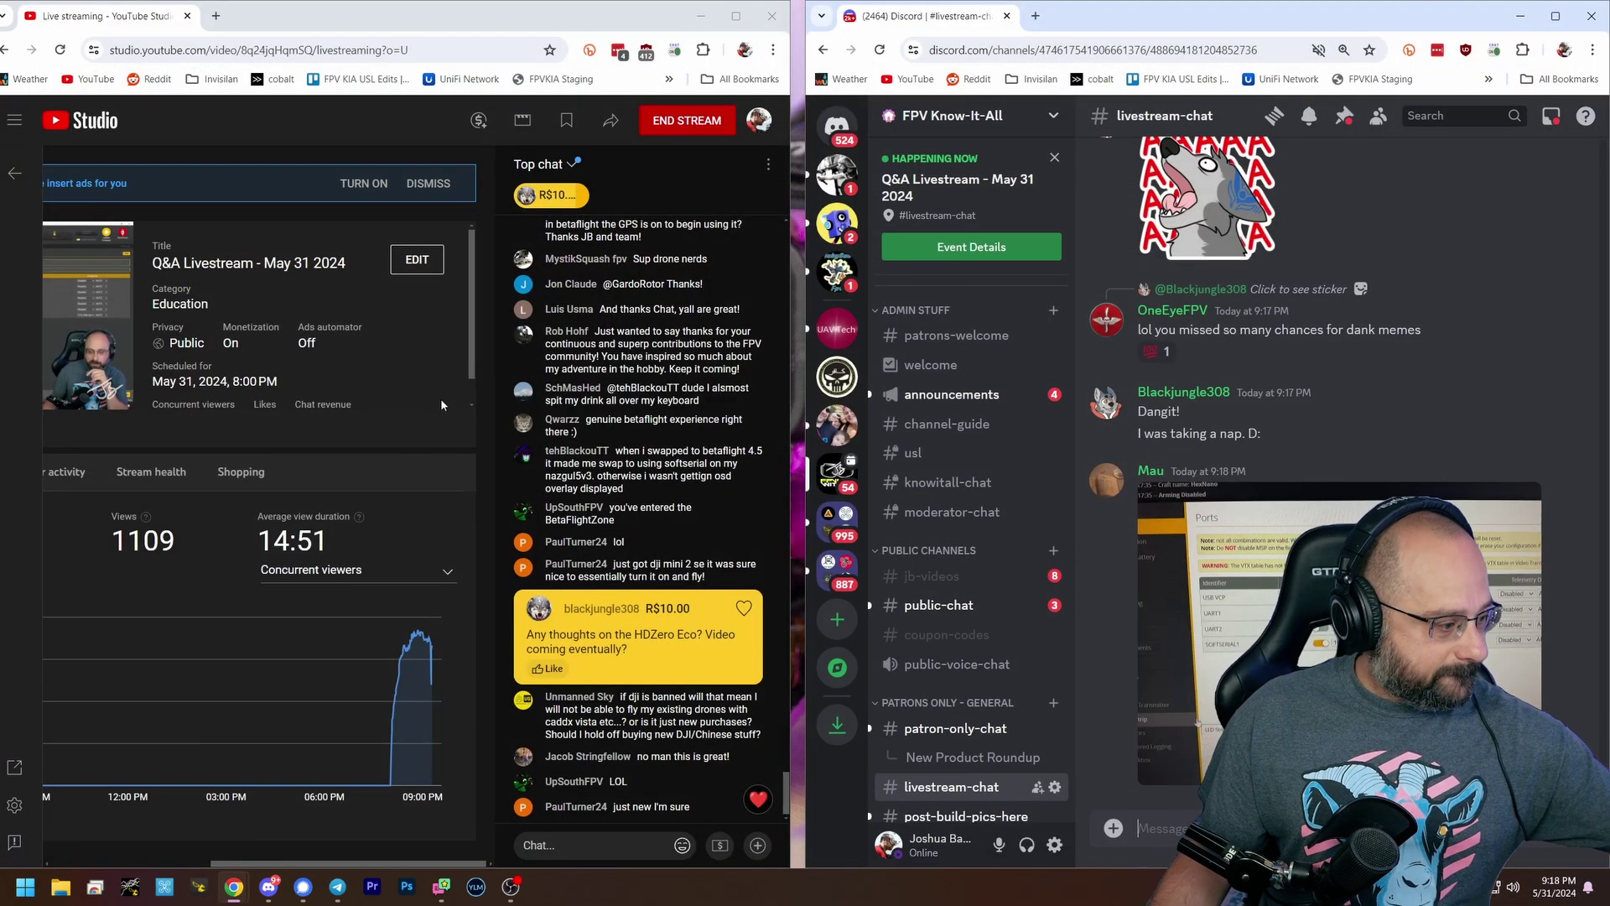